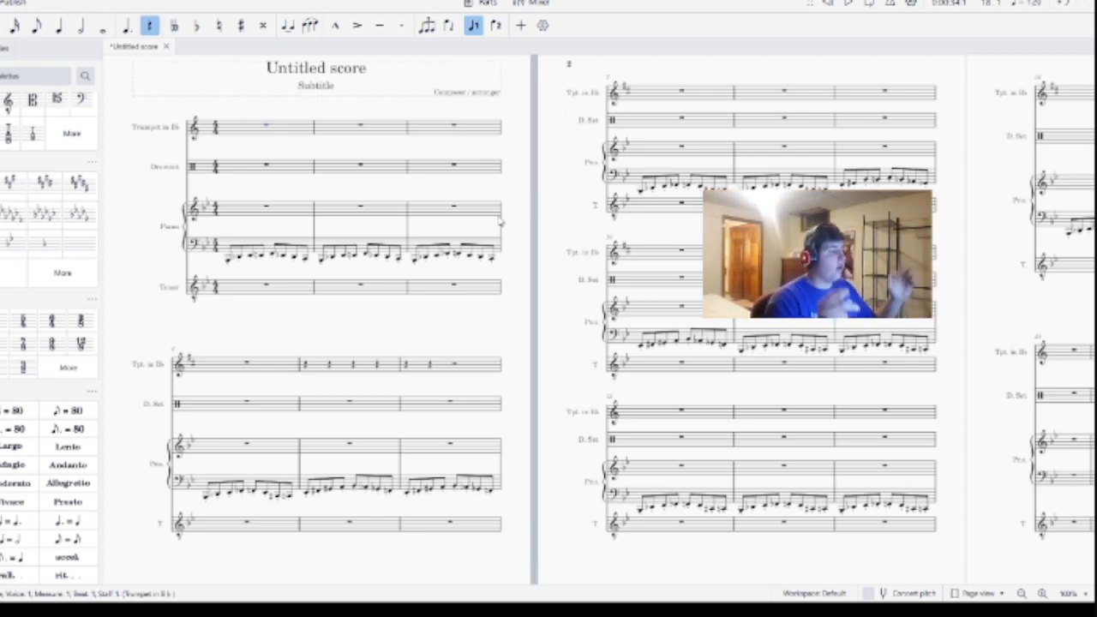
Step: Play back the score and continue the piano bass line on page 3 by copying and repeating earlier bass measures
{"action": "left_click", "coordinate": [850, 5]}
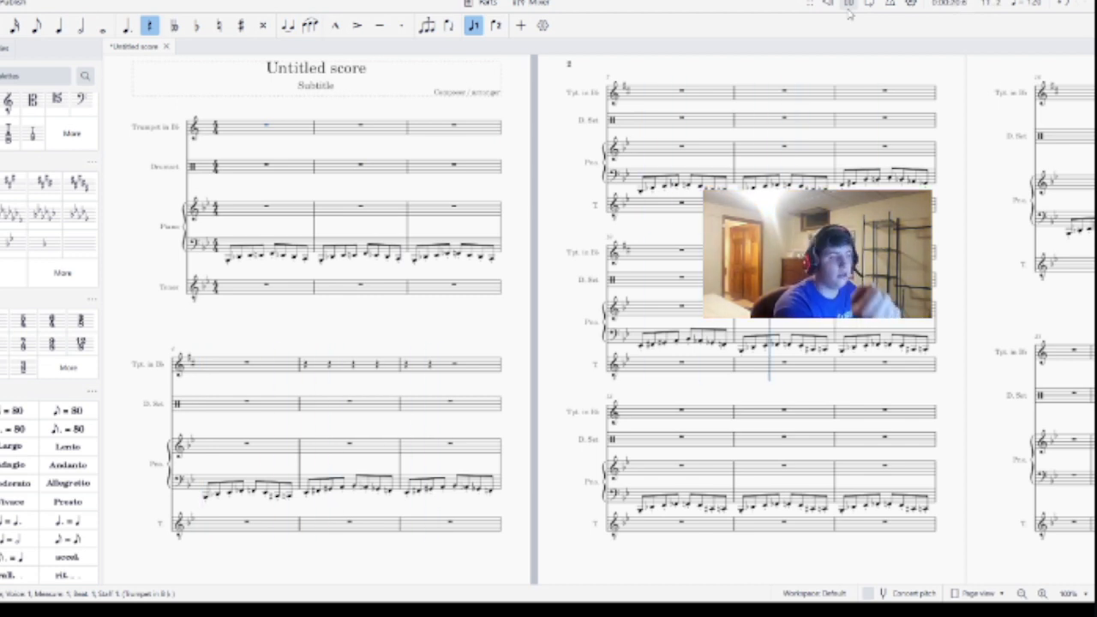
{"action": "key", "text": "space"}
{"action": "scroll", "coordinate": [887, 537], "scroll_direction": "right", "scroll_amount": 5}
{"action": "left_click", "coordinate": [223, 346]}
{"action": "key", "text": "ctrl+c"}
{"action": "left_click", "coordinate": [730, 225]}
{"action": "key", "text": "ctrl+v"}
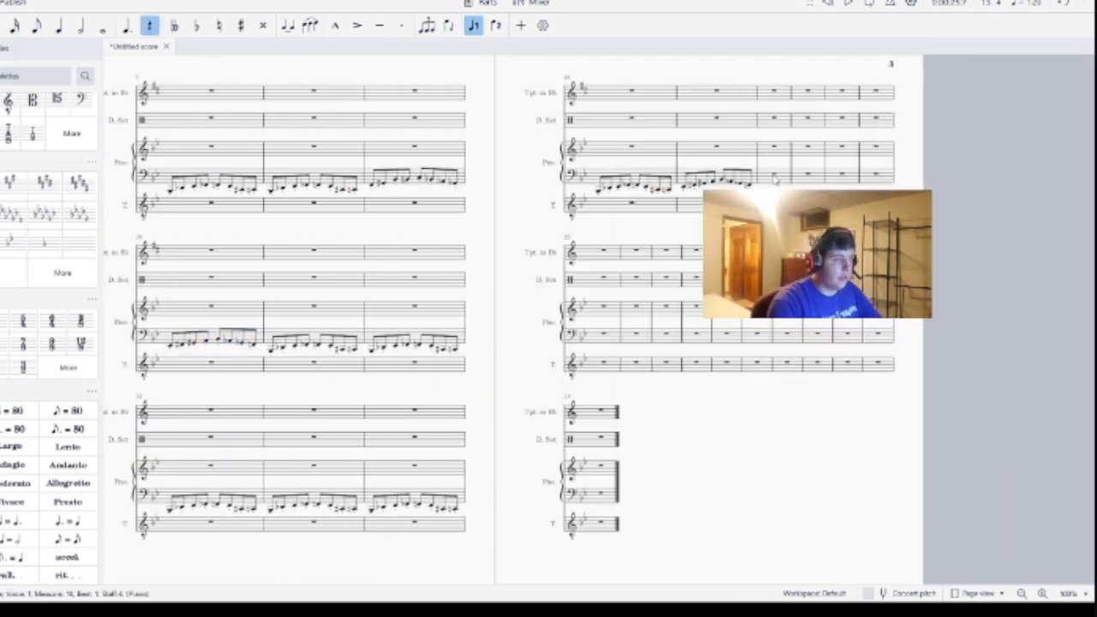
{"action": "key", "text": "r"}
{"action": "key", "text": "r"}
{"action": "key", "text": "r"}
{"action": "key", "text": "r"}
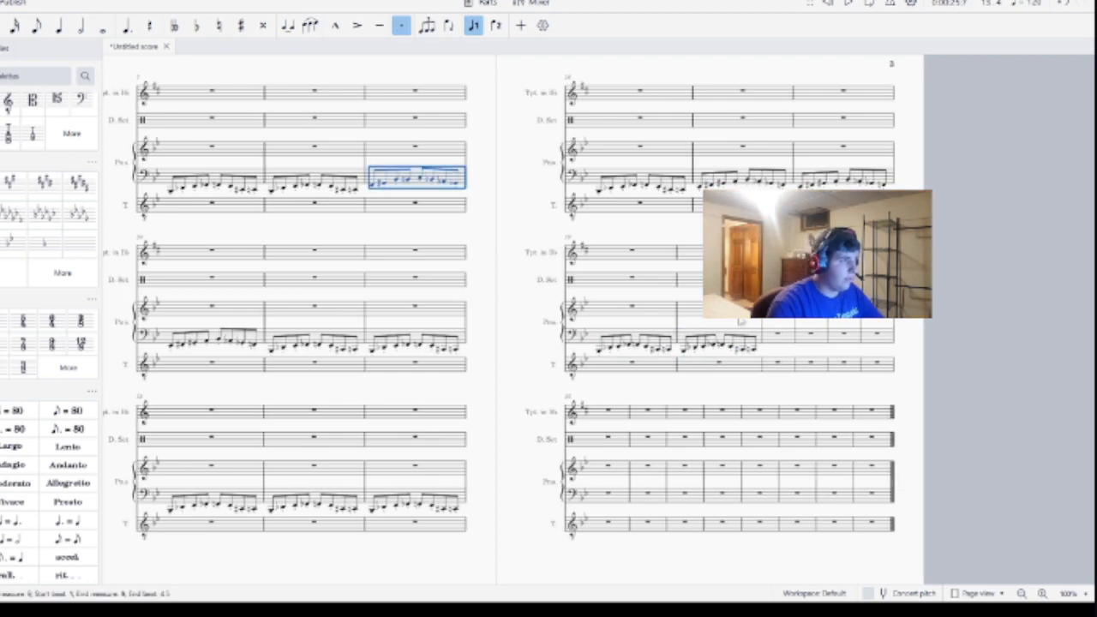
Step: Copy the measure 10 and measure 13 piano bass patterns into the empty bars of page 3's second and third systems
{"action": "left_click", "coordinate": [213, 338]}
{"action": "key", "text": "ctrl+c"}
{"action": "left_click", "coordinate": [874, 335]}
{"action": "key", "text": "ctrl+v"}
{"action": "left_click", "coordinate": [685, 496]}
{"action": "left_click", "coordinate": [212, 502]}
{"action": "key", "text": "ctrl+v"}
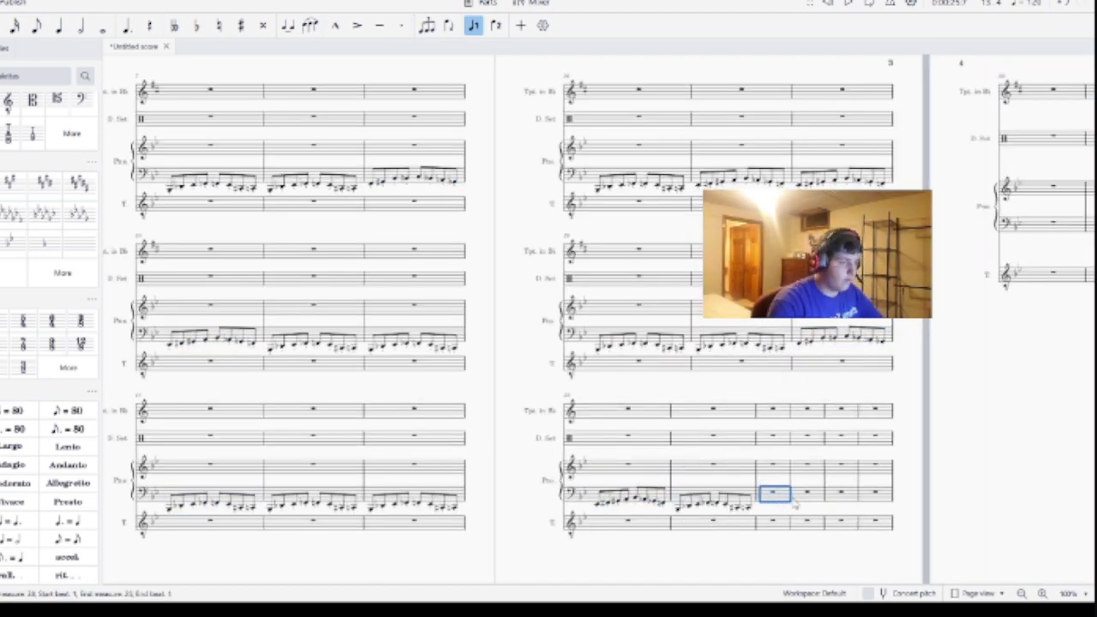
Step: Copy the measure 14 piano bass pattern into the next empty bass bar in page 3's third system
{"action": "left_click", "coordinate": [315, 502]}
{"action": "key", "text": "ctrl+c"}
{"action": "left_click", "coordinate": [782, 495]}
{"action": "key", "text": "ctrl+v"}
{"action": "left_click_drag", "start_coordinate": [802, 579], "coordinate": [468, 530]}
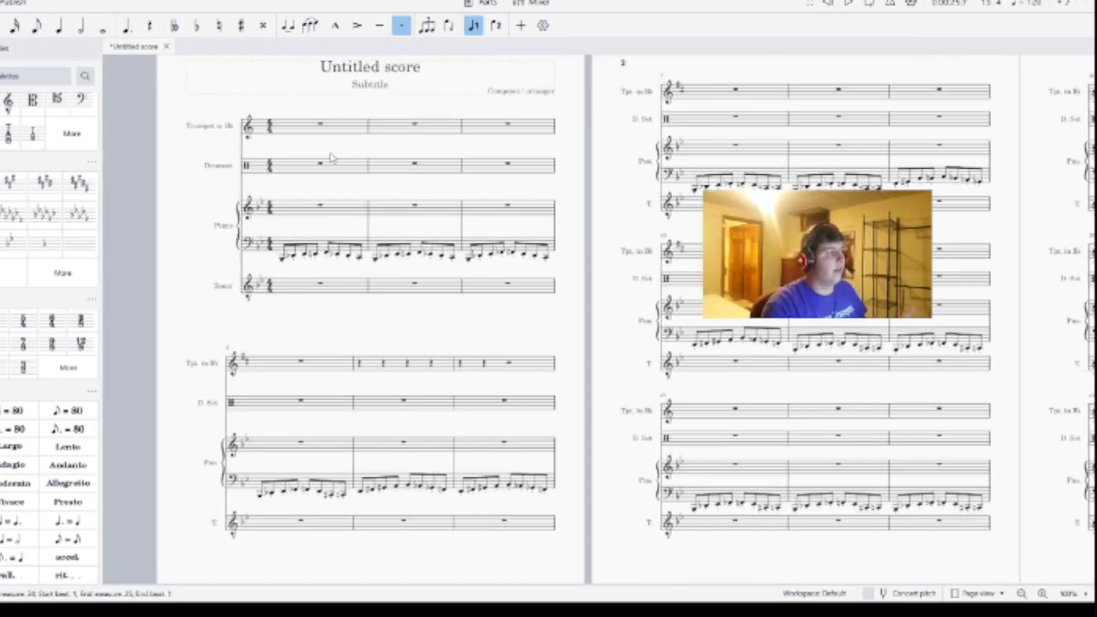
Step: Enter a stacked quarter-note chord on beat 1 of measure 1 in the piano treble staff
{"action": "left_click", "coordinate": [295, 170]}
{"action": "left_click", "coordinate": [127, 26]}
{"action": "mouse_move", "coordinate": [410, 176]}
{"action": "left_mouse_down"}
{"action": "mouse_move", "coordinate": [421, 179]}
{"action": "mouse_move", "coordinate": [372, 168]}
{"action": "left_mouse_up"}
{"action": "key", "text": "n"}
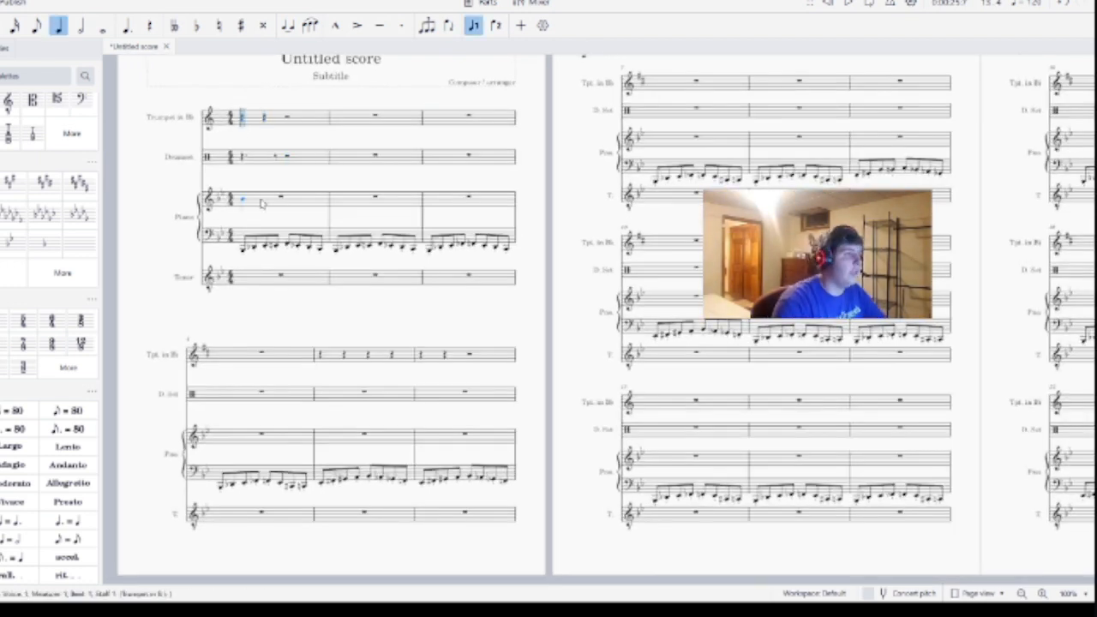
{"action": "left_click", "coordinate": [246, 208]}
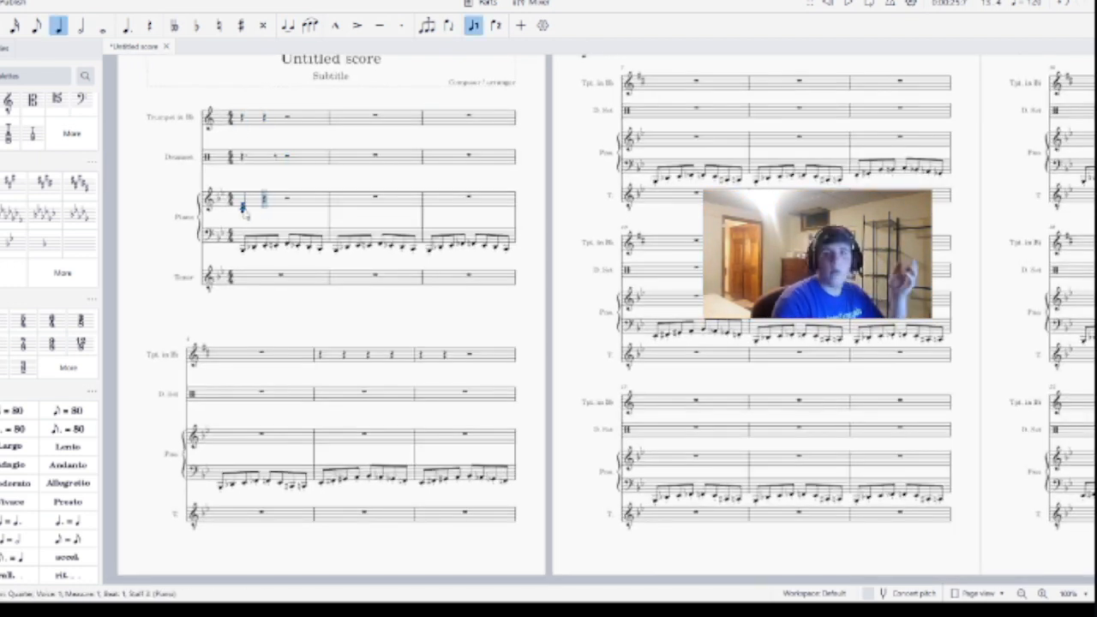
{"action": "key", "text": "Left"}
{"action": "left_click", "coordinate": [245, 208]}
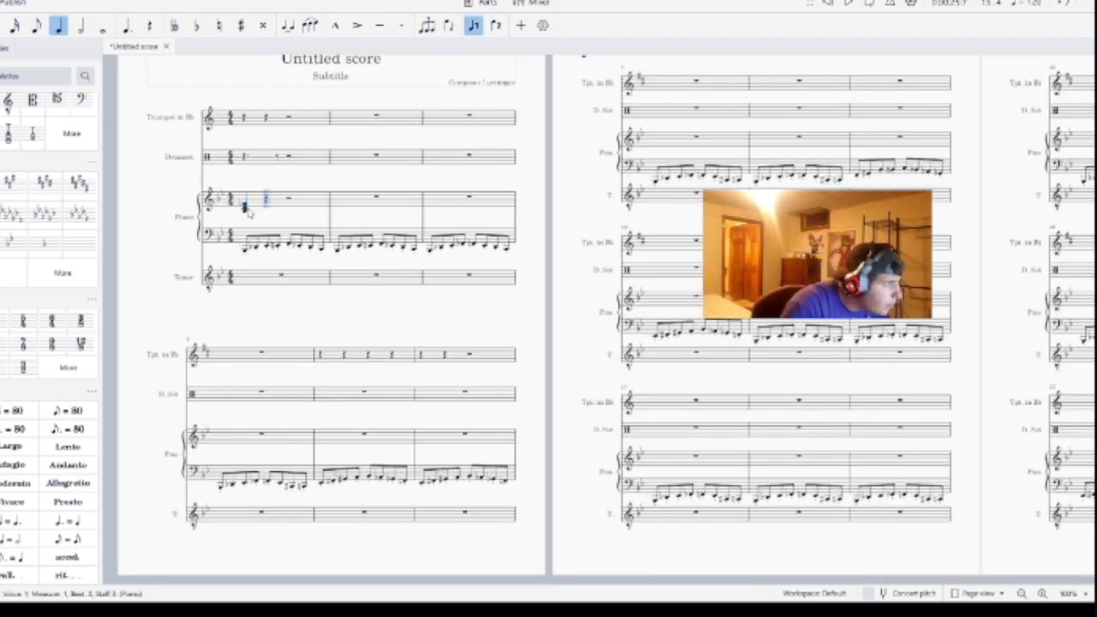
{"action": "key", "text": "Left"}
{"action": "left_click", "coordinate": [246, 207]}
Step: Play back the opening and make the measure 1 piano treble chord a whole-note chord
{"action": "left_click", "coordinate": [849, 4]}
{"action": "left_click", "coordinate": [849, 3]}
{"action": "left_click", "coordinate": [104, 27]}
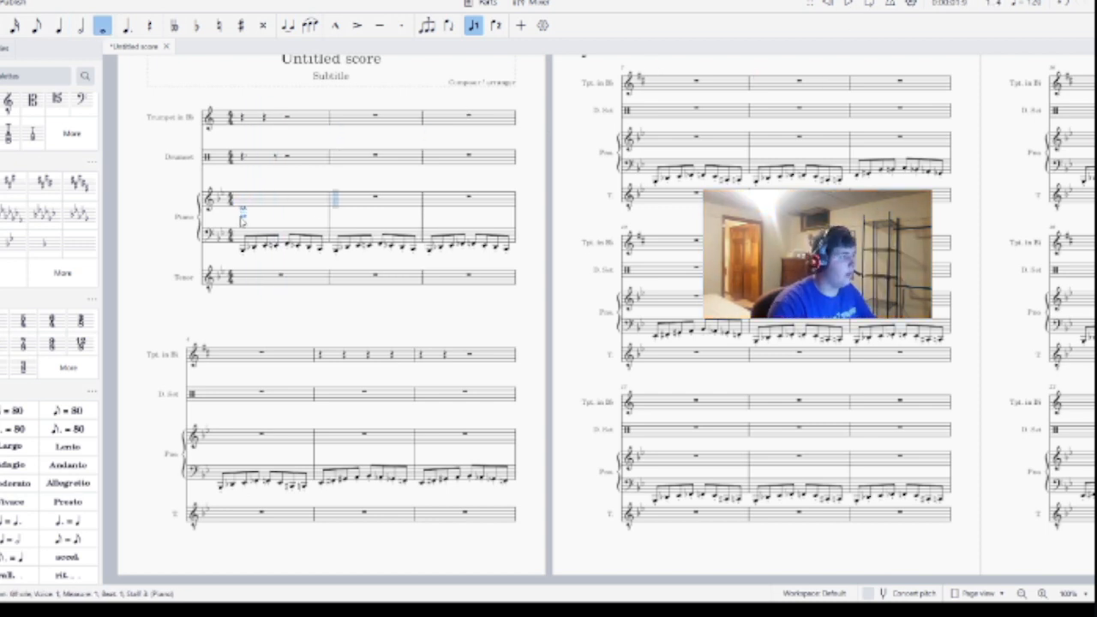
{"action": "left_click", "coordinate": [246, 206]}
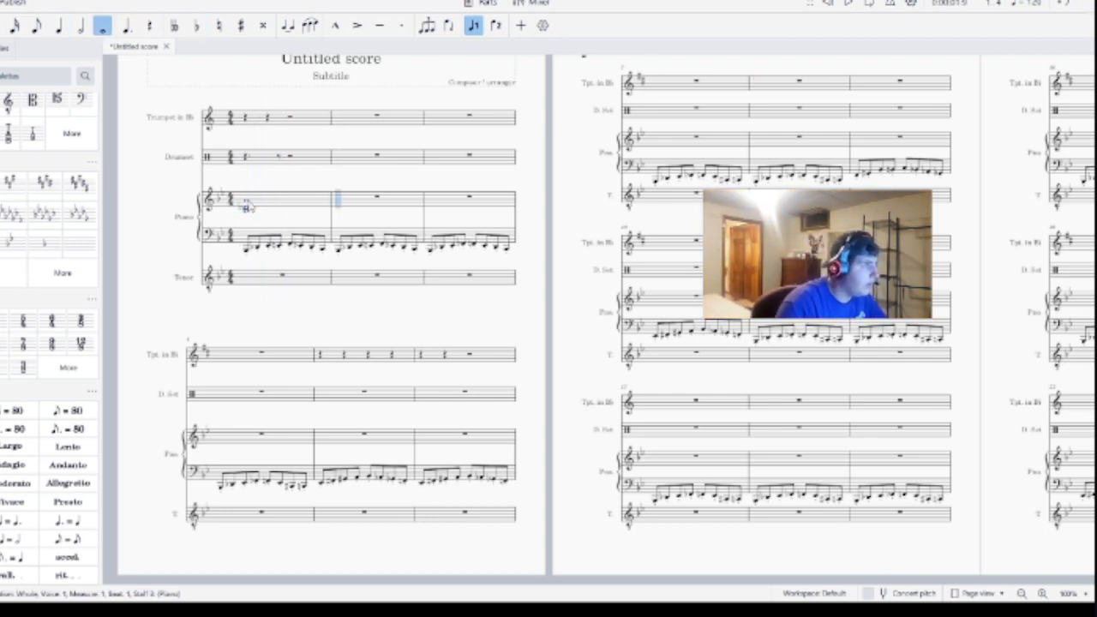
Step: Copy the whole-note chord from measure 1 into measure 2 of the piano treble staff
{"action": "key", "text": "Escape"}
{"action": "left_click", "coordinate": [283, 204]}
{"action": "left_click", "coordinate": [360, 204]}
{"action": "key", "text": "ctrl+v"}
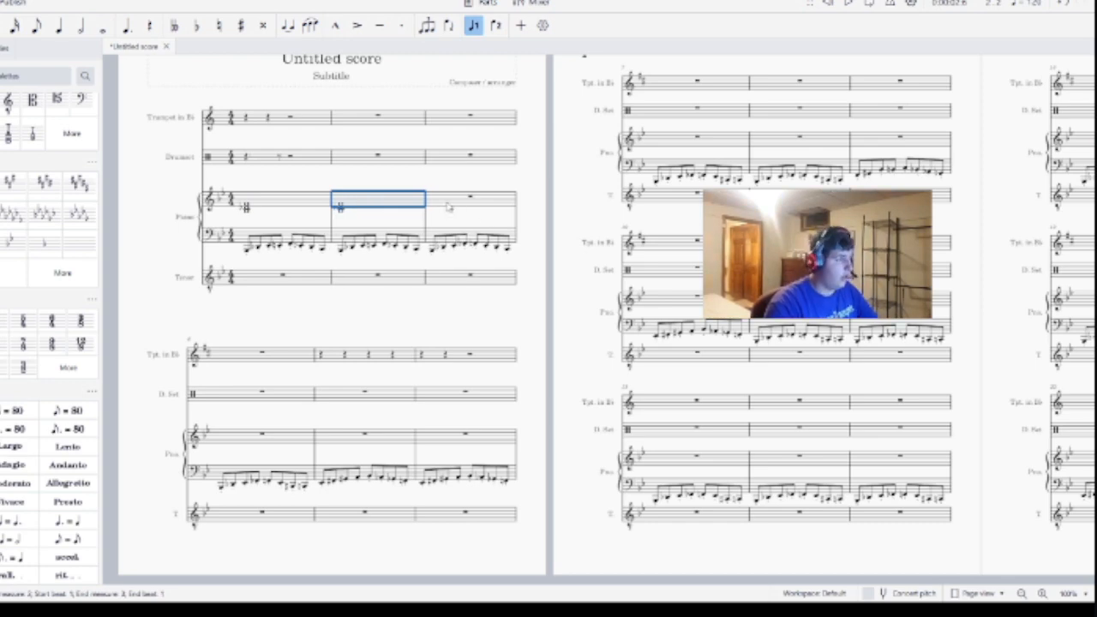
Step: Enter a higher whole-note chord in measure 3 of the piano treble staff
{"action": "left_click", "coordinate": [449, 204]}
{"action": "key", "text": "n"}
{"action": "key", "text": "Escape"}
{"action": "left_click", "coordinate": [364, 204]}
{"action": "left_click", "coordinate": [431, 217]}
{"action": "key", "text": "ctrl+v"}
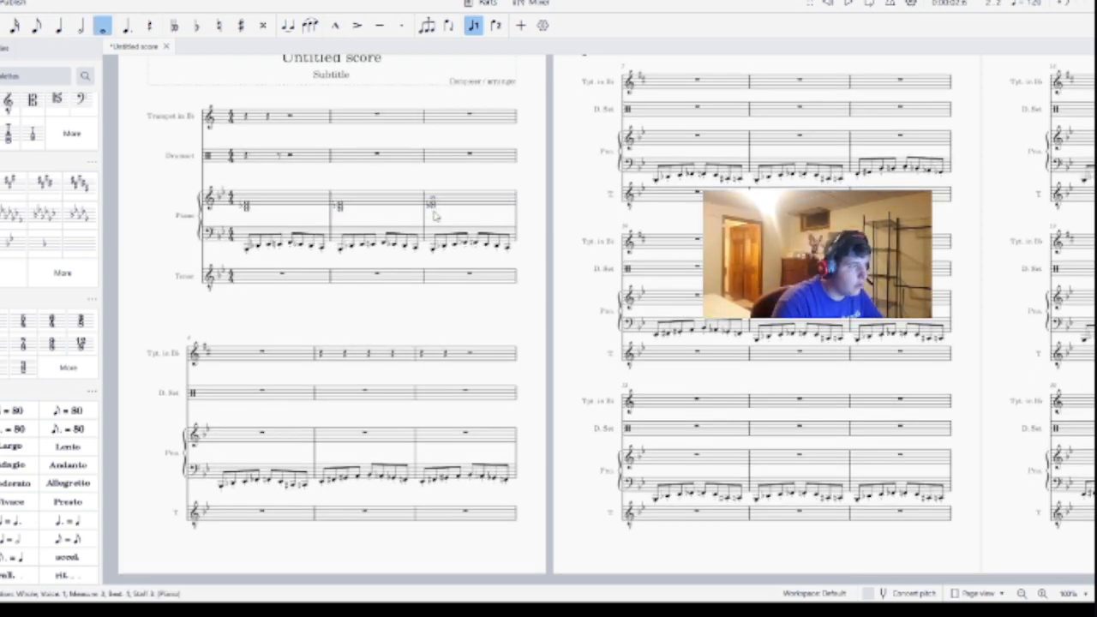
Step: Paste a whole-note chord into measure 4 of the piano treble staff and play back the result
{"action": "left_click", "coordinate": [226, 356]}
{"action": "left_click", "coordinate": [849, 4]}
{"action": "left_click", "coordinate": [849, 3]}
{"action": "key", "text": "ctrl+z"}
{"action": "left_click", "coordinate": [240, 440]}
{"action": "key", "text": "ctrl+v"}
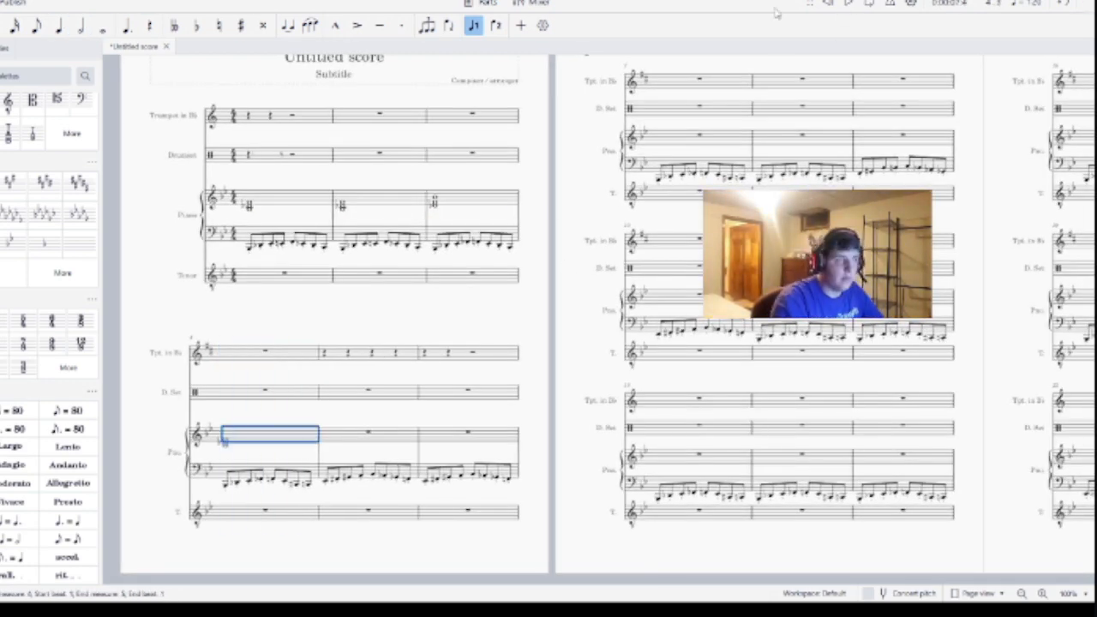
{"action": "left_click", "coordinate": [848, 3]}
{"action": "left_click", "coordinate": [827, 3]}
{"action": "left_click", "coordinate": [849, 3]}
Step: Build a new whole-note chord in measure 5 of the piano treble staff and play it back
{"action": "left_click", "coordinate": [336, 440]}
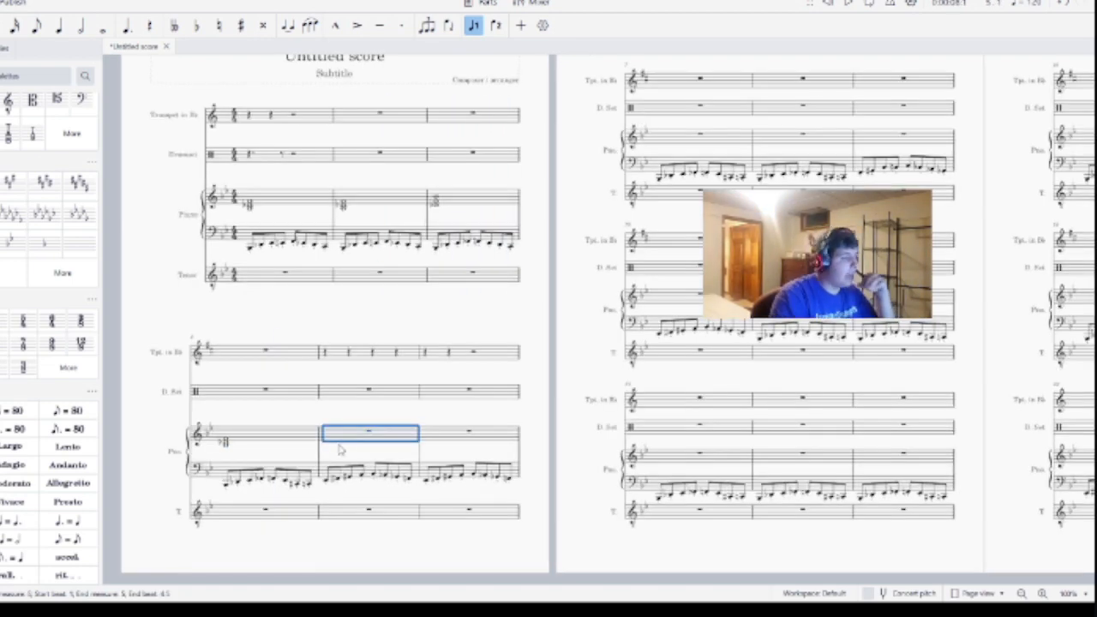
{"action": "left_click", "coordinate": [332, 443]}
{"action": "key", "text": "n"}
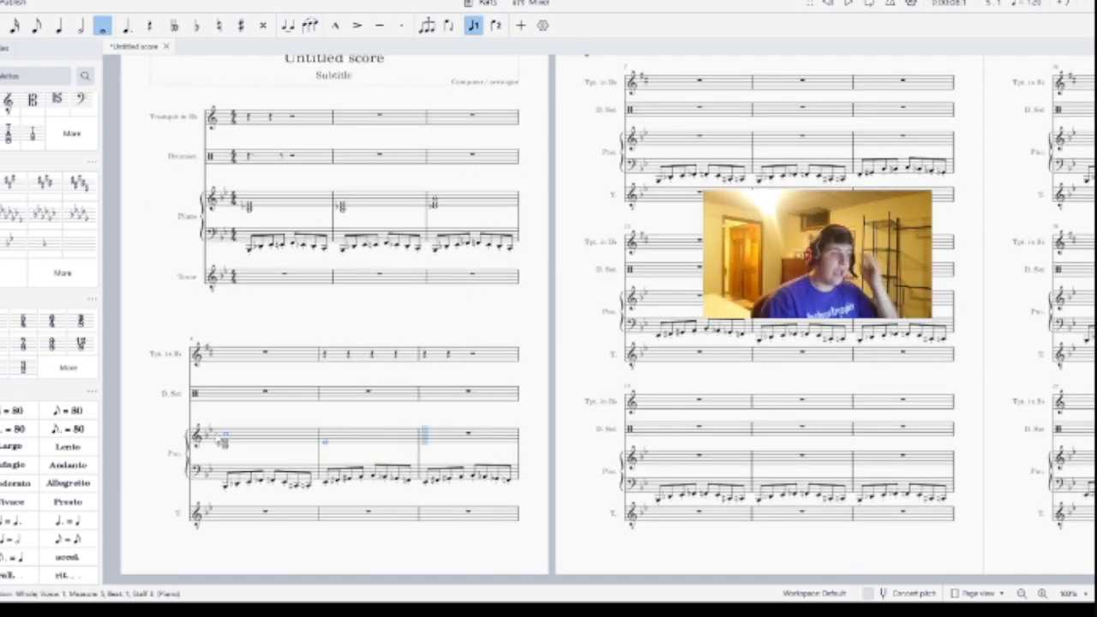
{"action": "left_click", "coordinate": [336, 442]}
{"action": "left_click", "coordinate": [331, 438]}
{"action": "left_click", "coordinate": [331, 434]}
{"action": "left_click", "coordinate": [828, 3]}
{"action": "left_click", "coordinate": [849, 4]}
{"action": "left_click", "coordinate": [848, 3]}
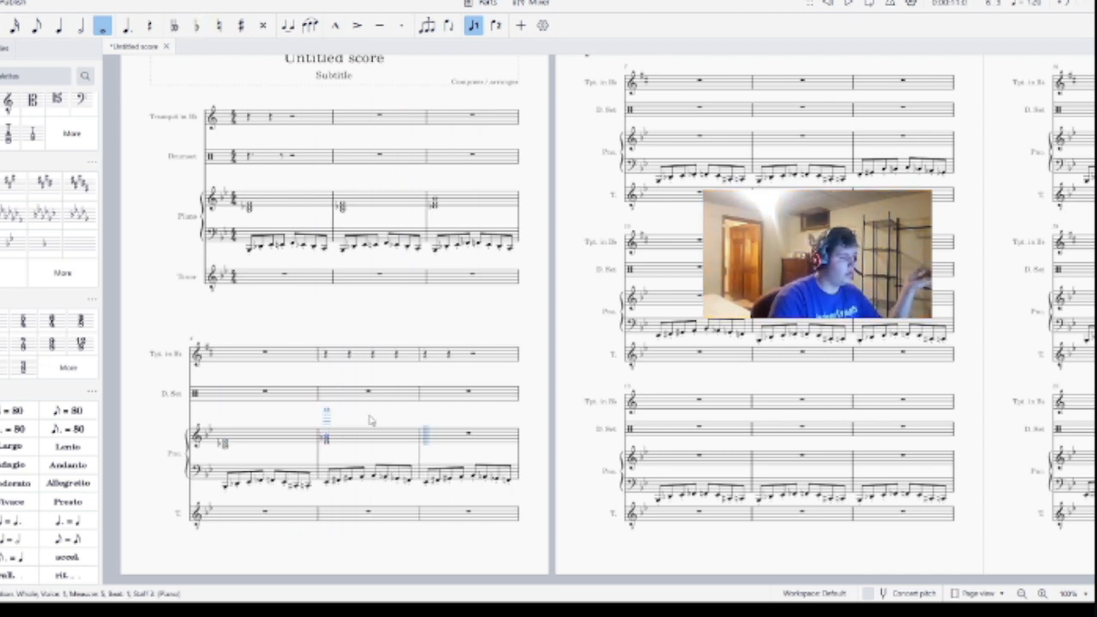
Step: Copy the measure 5 chord into measure 6 and the measure 3 chord into measure 7 of the piano treble staff
{"action": "key", "text": "Escape"}
{"action": "left_click", "coordinate": [473, 438]}
{"action": "key", "text": "ctrl+v"}
{"action": "left_click", "coordinate": [293, 202]}
{"action": "left_click", "coordinate": [471, 201]}
{"action": "key", "text": "ctrl+c"}
{"action": "left_click", "coordinate": [705, 140]}
{"action": "key", "text": "ctrl+v"}
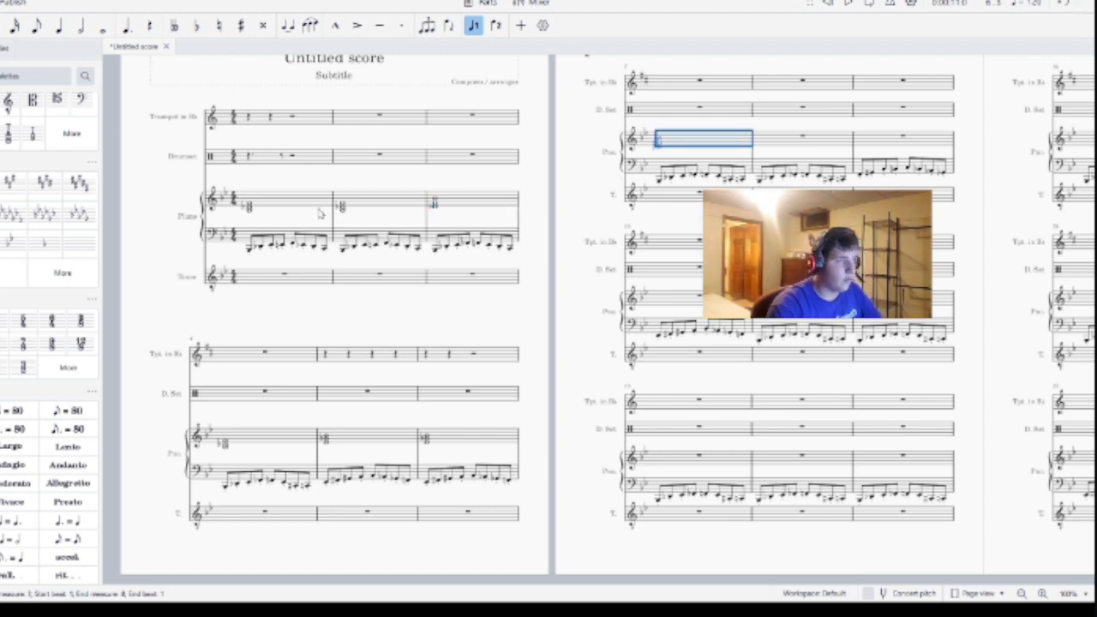
Step: Copy the measure 1 chord into measure 8 and enter a whole-note chord in measure 9 of the piano treble staff
{"action": "left_click", "coordinate": [300, 203]}
{"action": "key", "text": "ctrl+c"}
{"action": "left_click", "coordinate": [799, 140]}
{"action": "key", "text": "ctrl+v"}
{"action": "left_click", "coordinate": [896, 141]}
{"action": "key", "text": "n"}
{"action": "left_click", "coordinate": [863, 141]}
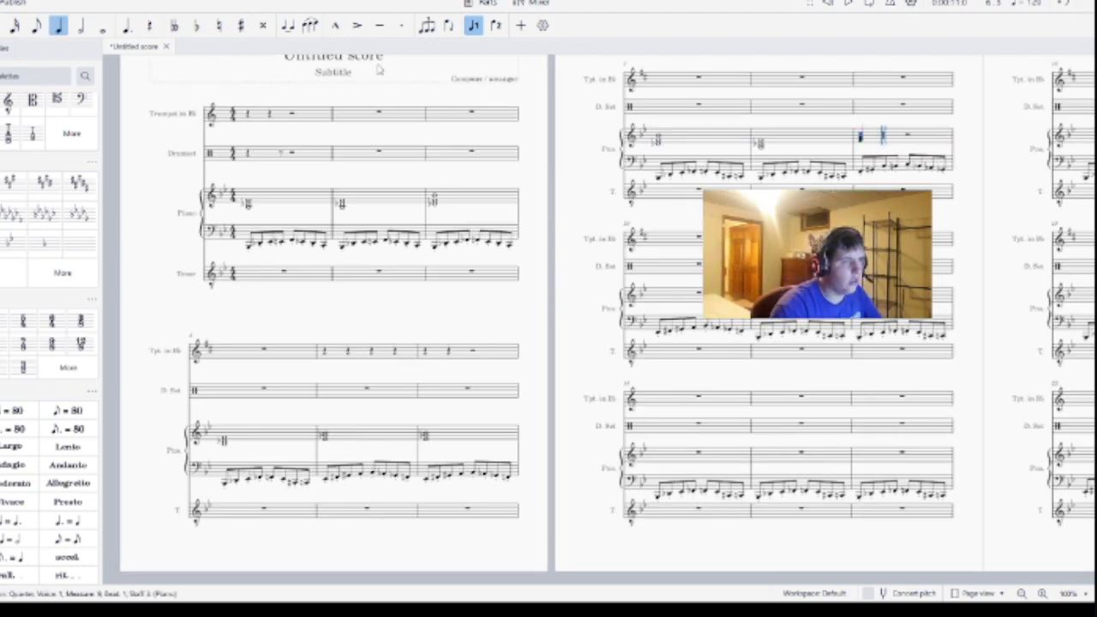
{"action": "key", "text": "7"}
{"action": "left_click", "coordinate": [863, 141]}
Step: Copy the measure 5 chord into measure 10 of the piano treble staff
{"action": "left_click", "coordinate": [369, 436]}
{"action": "key", "text": "ctrl+c"}
{"action": "left_click", "coordinate": [699, 295]}
{"action": "key", "text": "ctrl+v"}
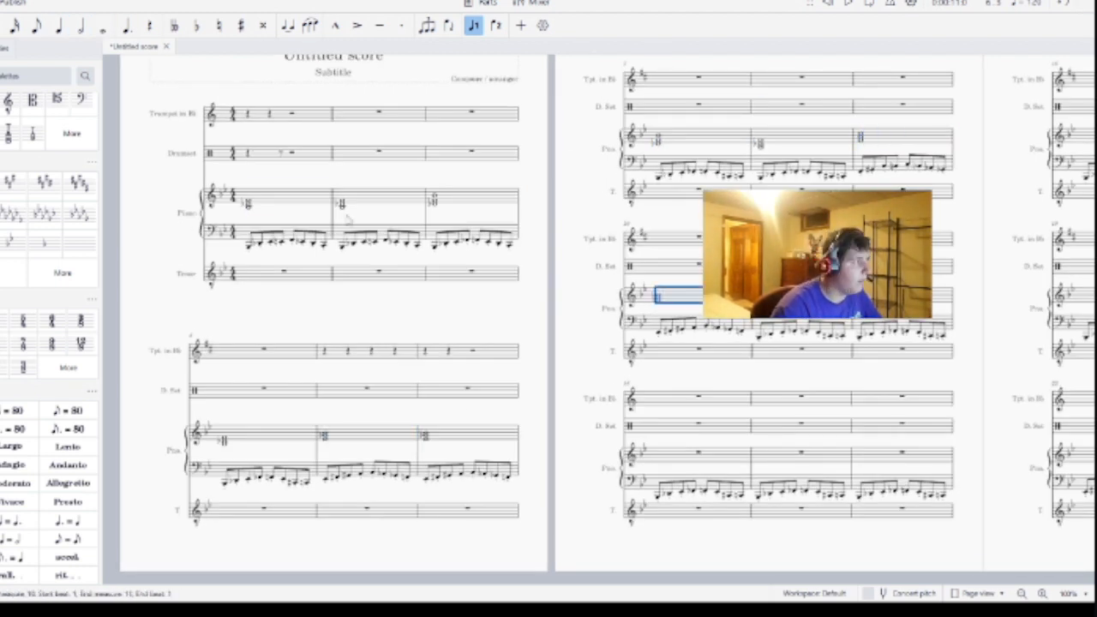
Step: Paste the measure 1 chord into measure 11 and raise the pitch of the measure 10 piano chord
{"action": "left_click", "coordinate": [300, 203]}
{"action": "key", "text": "ctrl+c"}
{"action": "left_click", "coordinate": [799, 295]}
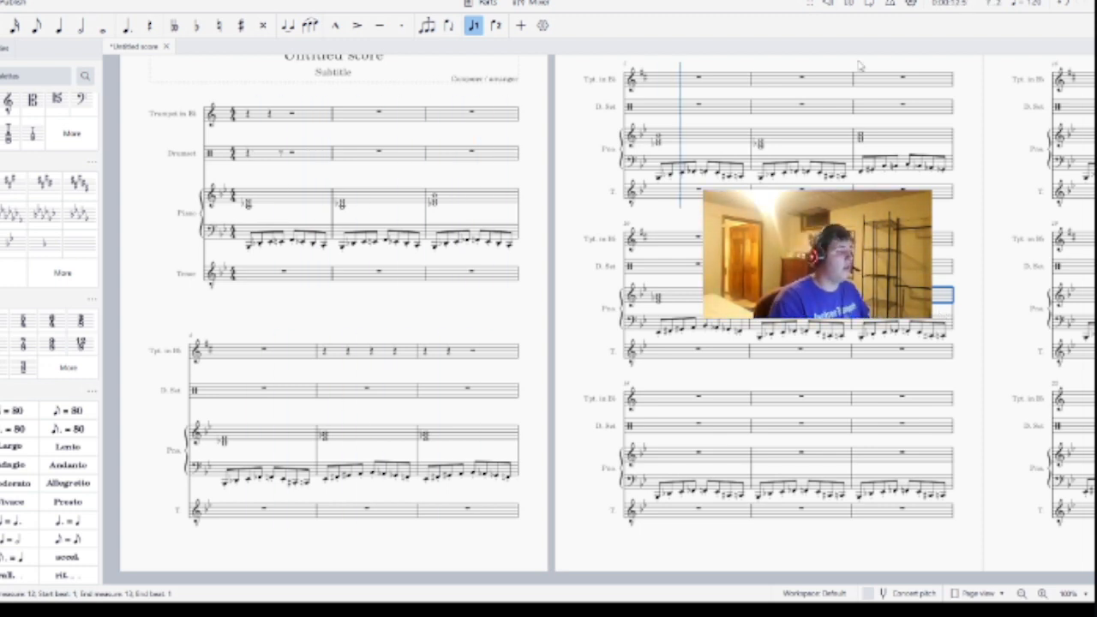
{"action": "left_click", "coordinate": [658, 300]}
{"action": "key", "text": "Up"}
Step: Play back the score from measures 7, 4 and 1 to check how the piano chords sound
{"action": "left_click", "coordinate": [658, 142]}
{"action": "left_click", "coordinate": [849, 3]}
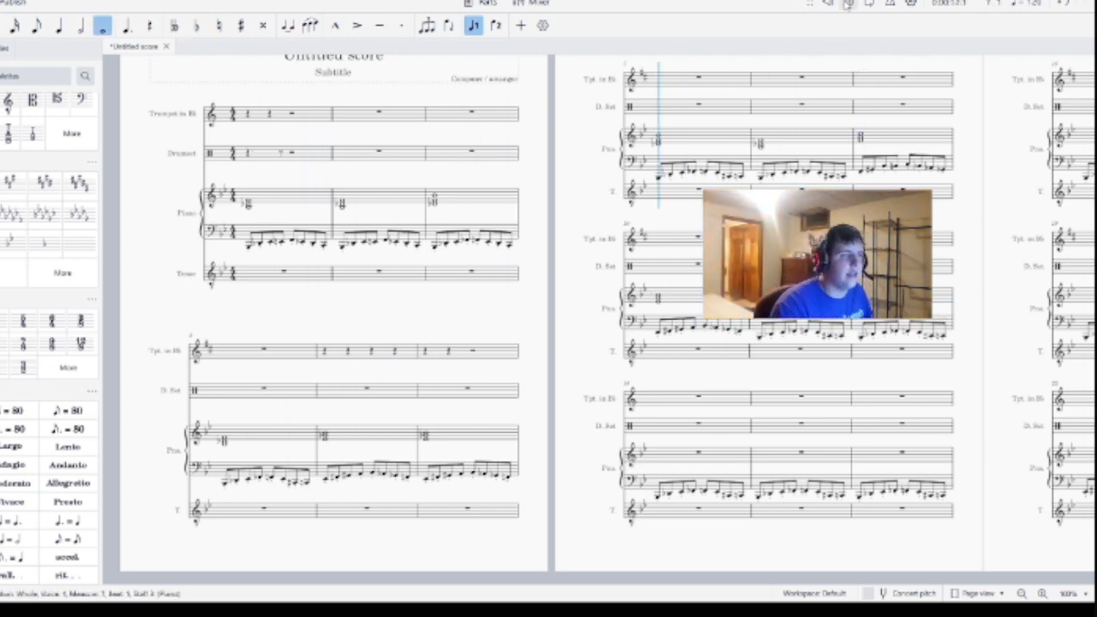
{"action": "left_click", "coordinate": [225, 441]}
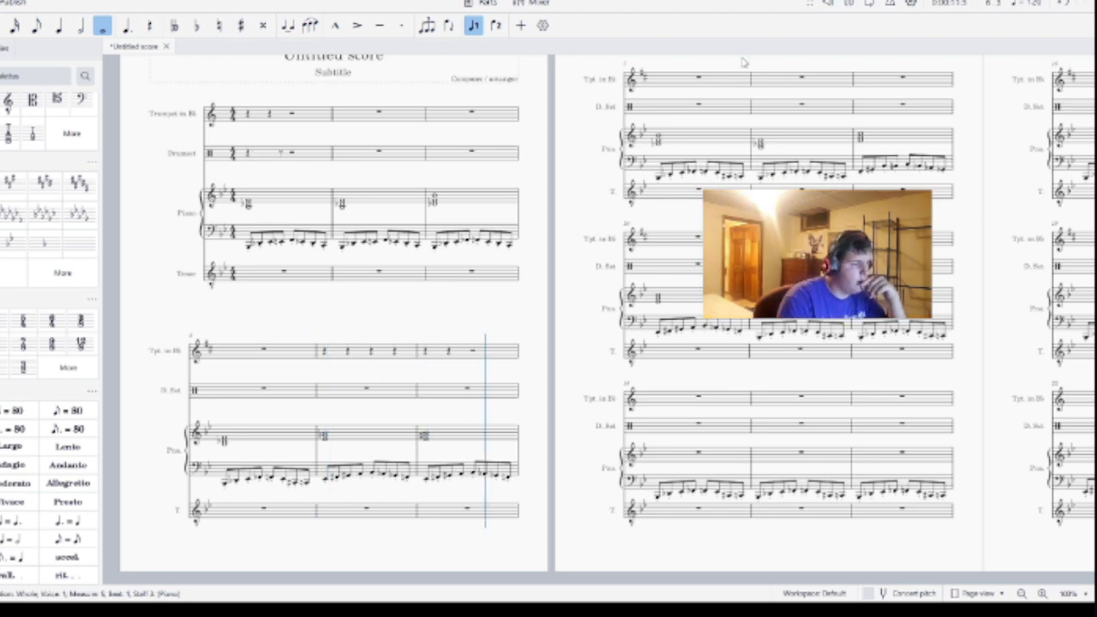
{"action": "left_click", "coordinate": [424, 437]}
{"action": "left_click", "coordinate": [225, 441]}
{"action": "left_click", "coordinate": [849, 4]}
{"action": "left_click", "coordinate": [249, 204]}
{"action": "left_click", "coordinate": [849, 3]}
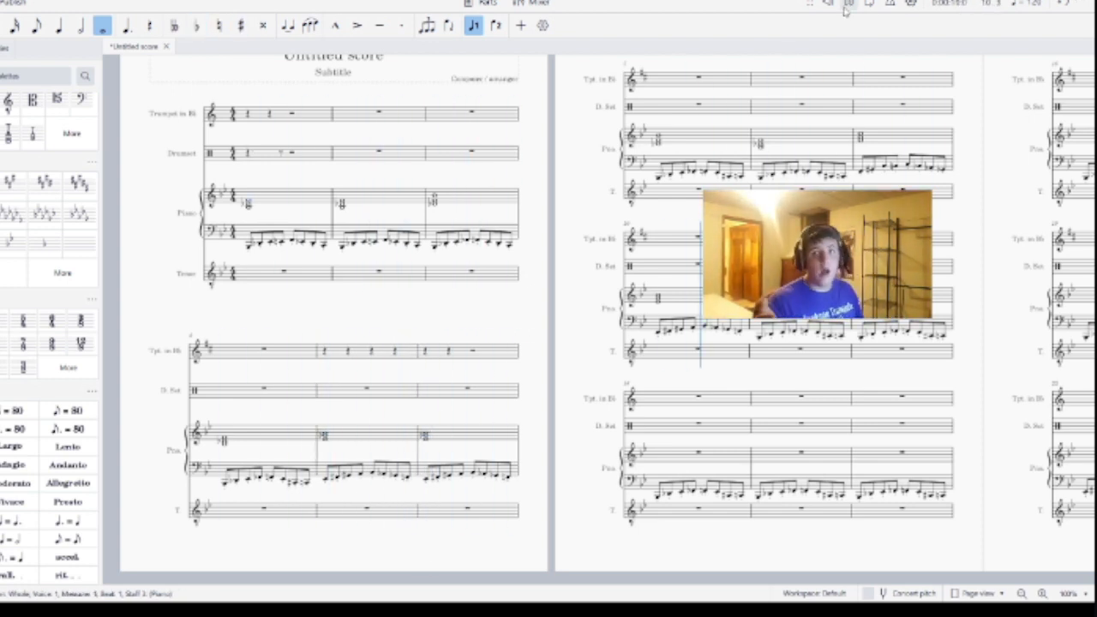
{"action": "left_click", "coordinate": [836, 7]}
Step: Audition the available drum sounds for note entry in measure 1 of the drumset staff
{"action": "left_click", "coordinate": [248, 279]}
{"action": "left_click", "coordinate": [247, 153]}
{"action": "key", "text": "n"}
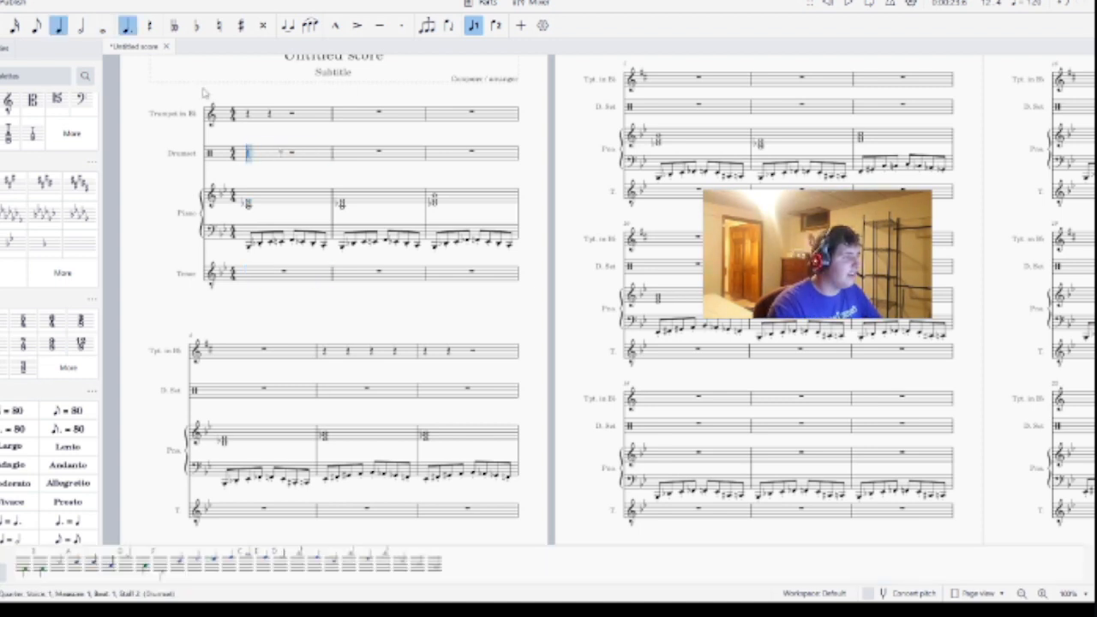
{"action": "left_click", "coordinate": [58, 566]}
{"action": "left_click", "coordinate": [160, 566]}
{"action": "left_click", "coordinate": [92, 566]}
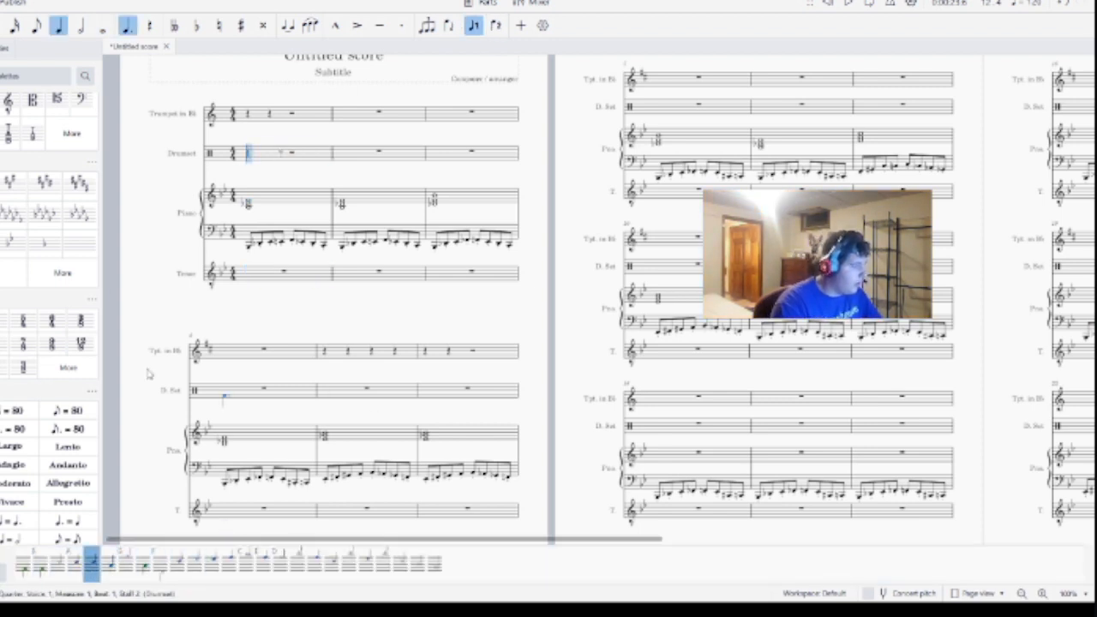
{"action": "left_click", "coordinate": [165, 572]}
{"action": "left_click", "coordinate": [110, 568]}
Step: Enter a quarter-note bass drum hit on beat 1 of measure 1 in the drumset staff
{"action": "left_click", "coordinate": [26, 568]}
{"action": "left_click", "coordinate": [250, 160]}
{"action": "left_click", "coordinate": [127, 27]}
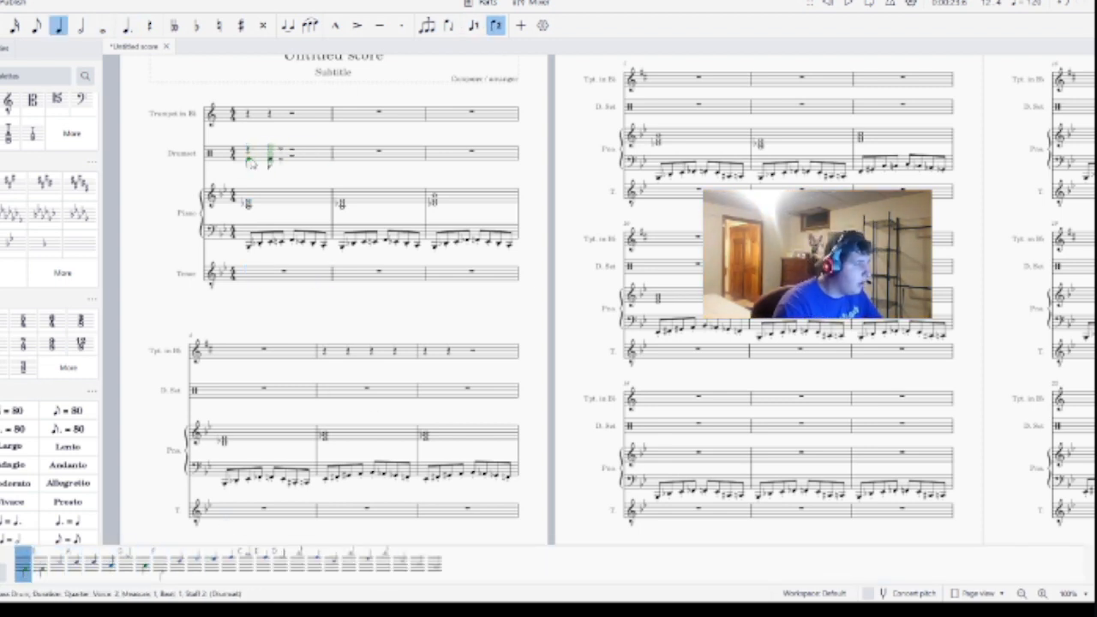
{"action": "key", "text": "ctrl+z"}
{"action": "left_click", "coordinate": [249, 167]}
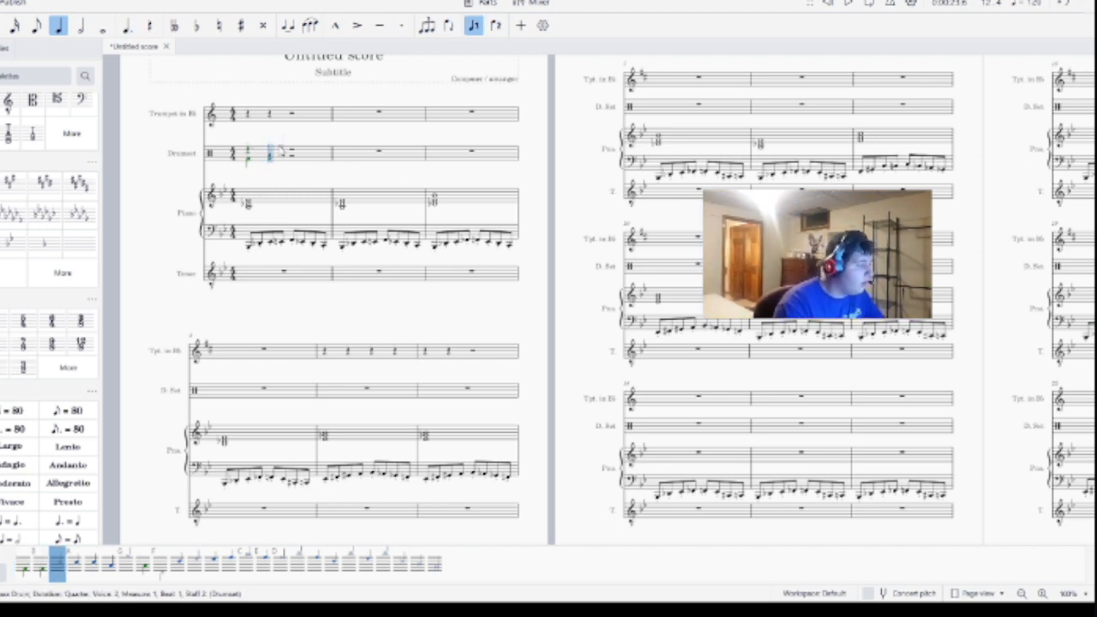
Step: Enter drum hits, including a half note, from beat 2 of the drumset's first measure and play them back
{"action": "key", "text": "Escape"}
{"action": "left_click", "coordinate": [271, 151]}
{"action": "left_click", "coordinate": [270, 160]}
{"action": "left_click", "coordinate": [294, 159]}
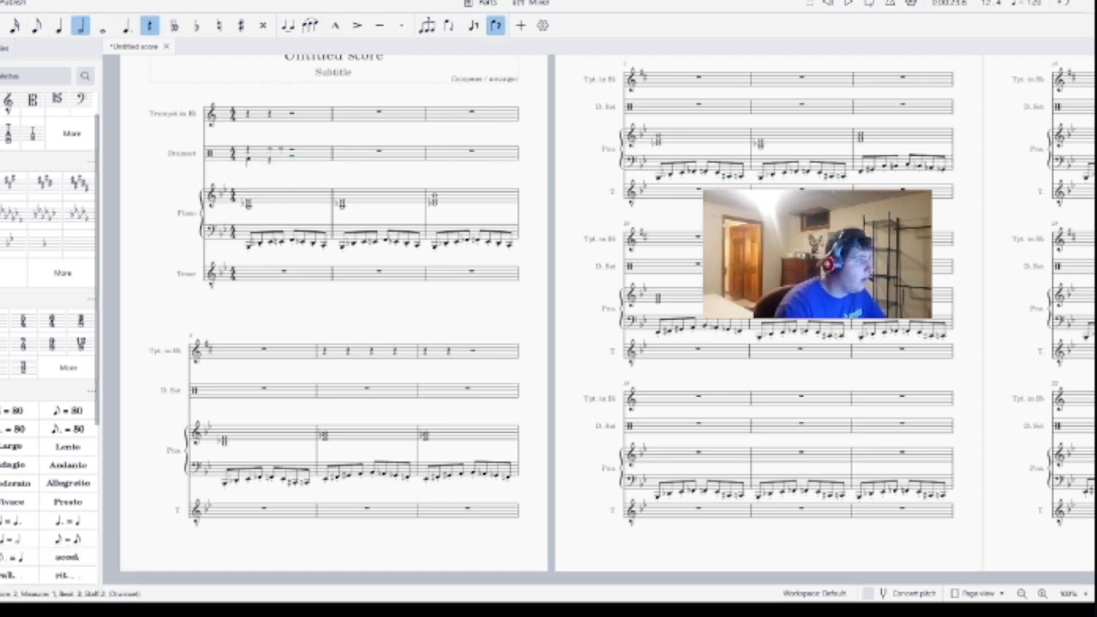
{"action": "key", "text": "n"}
{"action": "left_click", "coordinate": [292, 151]}
{"action": "left_click", "coordinate": [849, 3]}
{"action": "left_click", "coordinate": [850, 3]}
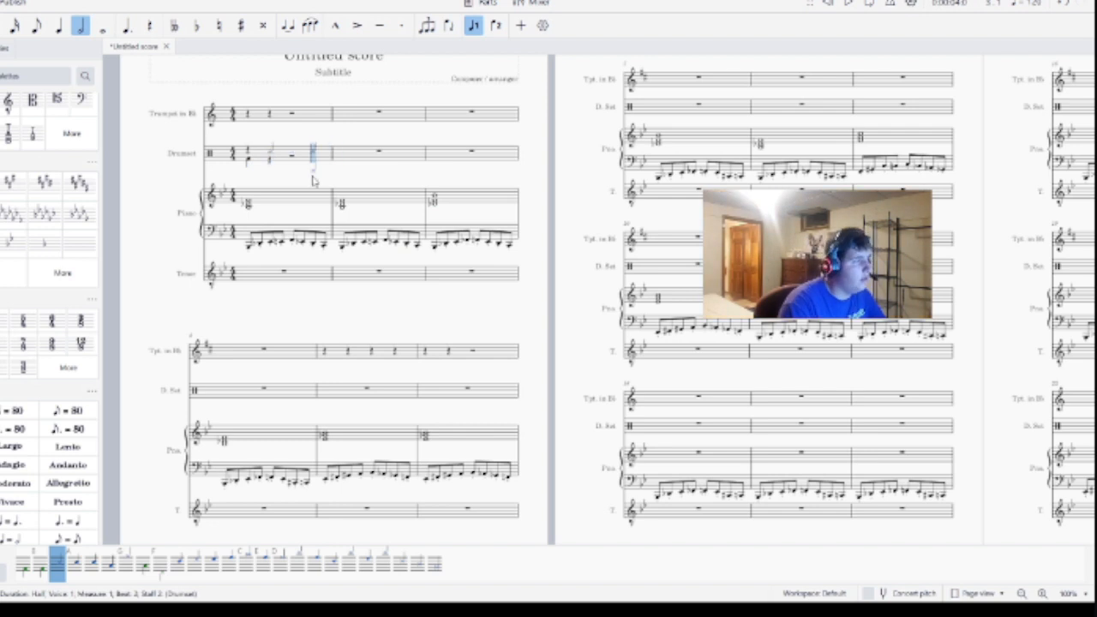
Step: Enter two eighth-note hits on beat 2 and a half note on beat 3 of the first drumset measure, and play back
{"action": "left_click", "coordinate": [293, 153]}
{"action": "left_click", "coordinate": [36, 25]}
{"action": "left_click", "coordinate": [271, 152]}
{"action": "left_click", "coordinate": [281, 151]}
{"action": "key", "text": "Left"}
{"action": "key", "text": "Left"}
{"action": "key", "text": "Left"}
{"action": "left_click", "coordinate": [850, 4]}
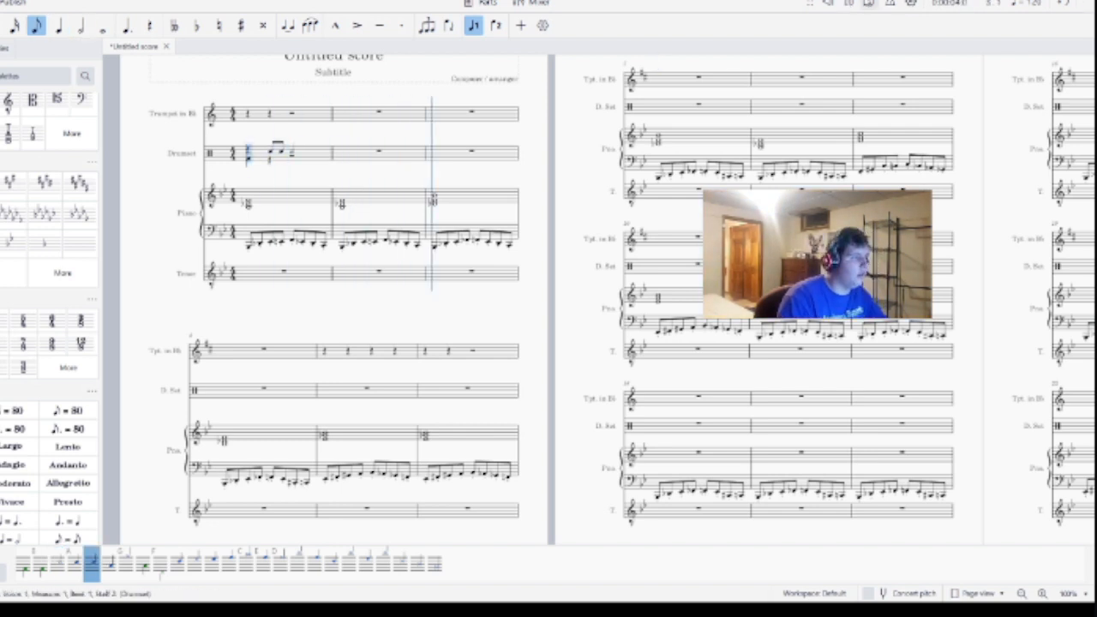
Step: Shorten the beat 3 drum hit in measure 1 to a quarter note and divide beat 4 into eighths
{"action": "key", "text": "Escape"}
{"action": "left_click", "coordinate": [293, 153]}
{"action": "key", "text": "5"}
{"action": "left_click", "coordinate": [314, 153]}
{"action": "key", "text": "4"}
{"action": "left_click", "coordinate": [317, 156]}
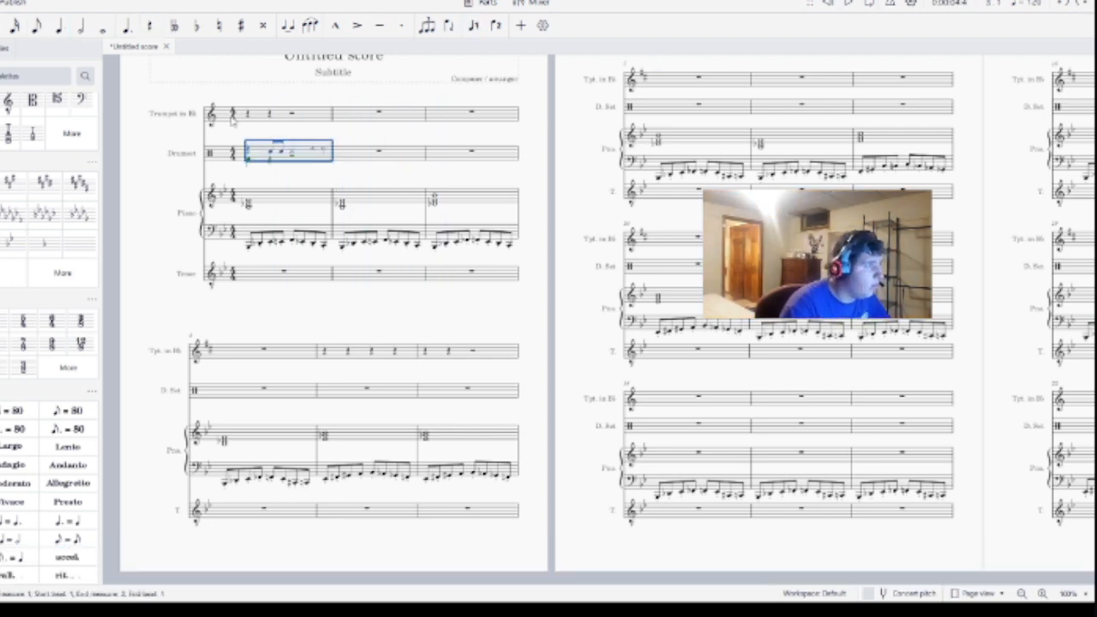
Step: Enter two eighth-note drum hits on beat 4 of measure 1 in the drumset staff
{"action": "key", "text": "n"}
{"action": "left_click", "coordinate": [92, 564]}
{"action": "left_click", "coordinate": [314, 152]}
{"action": "left_click", "coordinate": [36, 26]}
{"action": "left_click", "coordinate": [314, 152]}
{"action": "left_click", "coordinate": [324, 152]}
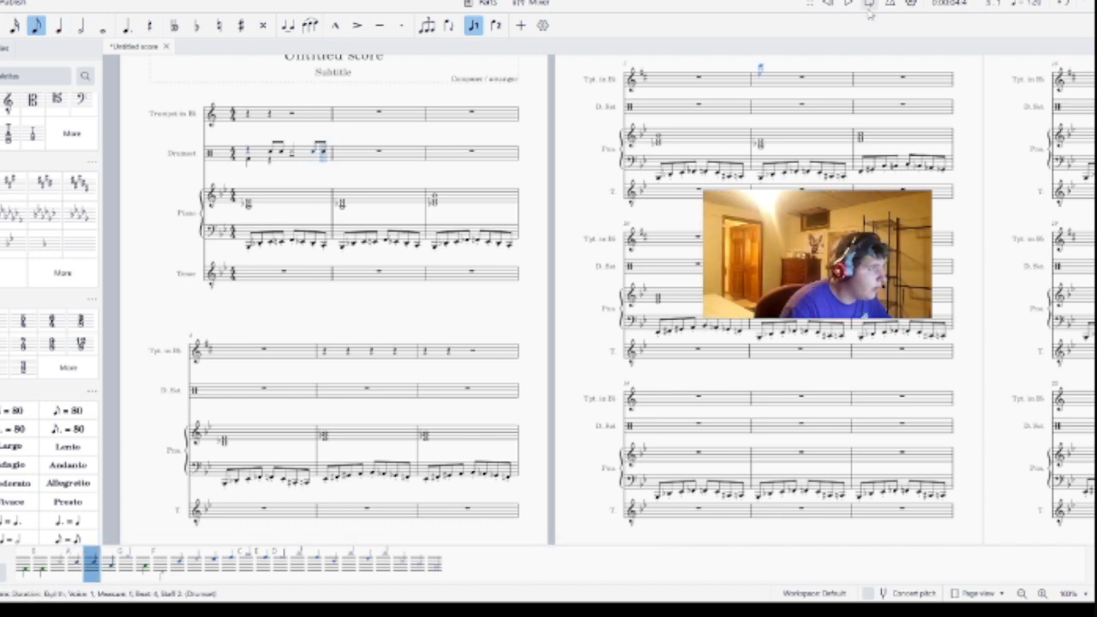
Step: Play back the completed drum pattern from the start of measure 1
{"action": "left_click", "coordinate": [850, 4]}
{"action": "key", "text": "Left"}
{"action": "key", "text": "Left"}
{"action": "key", "text": "Left"}
{"action": "key", "text": "Left"}
{"action": "key", "text": "Left"}
{"action": "key", "text": "Left"}
{"action": "left_click", "coordinate": [850, 3]}
Step: Repeat the completed first drumset measure through measure 12
{"action": "key", "text": "Escape"}
{"action": "left_click", "coordinate": [386, 153]}
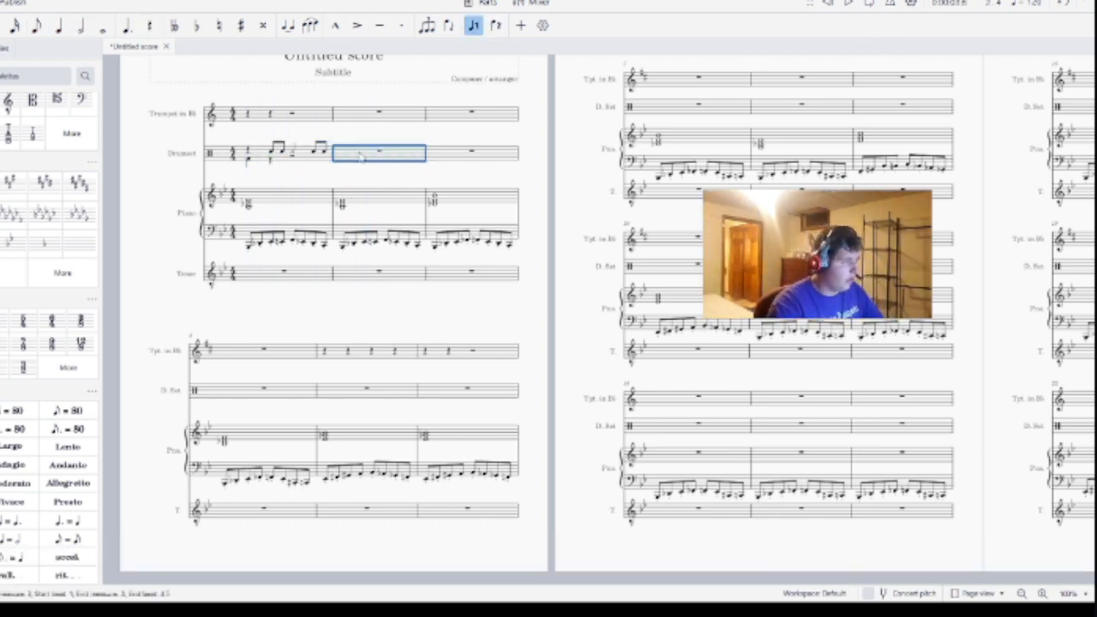
{"action": "key", "text": "r"}
{"action": "key", "text": "r"}
{"action": "key", "text": "r"}
{"action": "key", "text": "r"}
{"action": "key", "text": "r"}
{"action": "key", "text": "r"}
{"action": "key", "text": "r"}
{"action": "key", "text": "r"}
{"action": "key", "text": "r"}
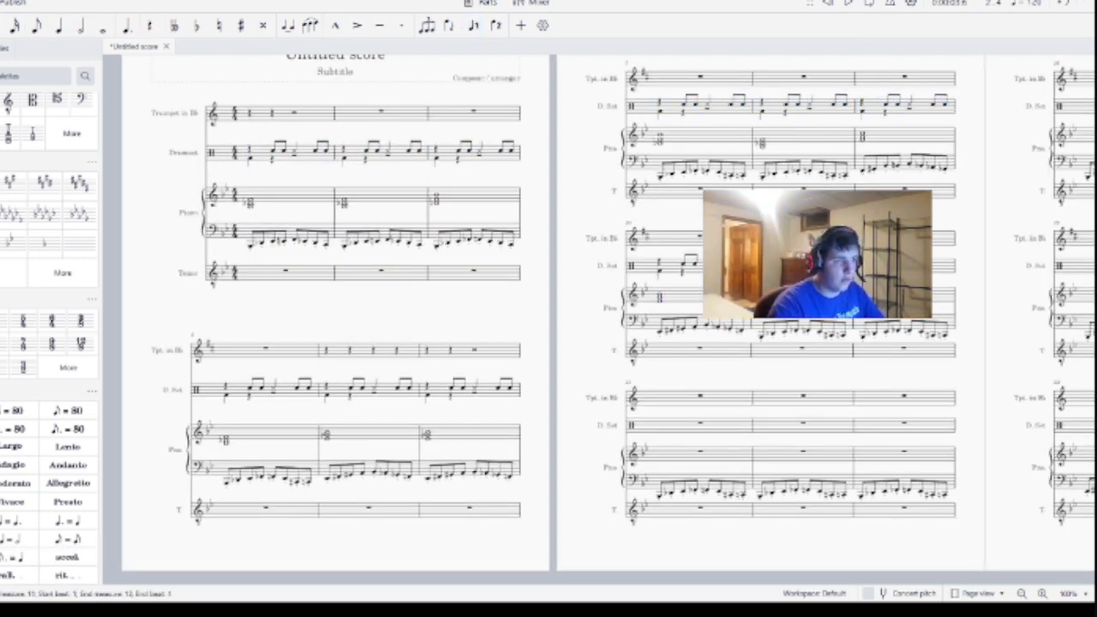
Step: Play back the score from measure 1 to check the repeated drum pattern
{"action": "left_click", "coordinate": [850, 3]}
{"action": "left_click", "coordinate": [235, 156]}
{"action": "key", "text": "space"}
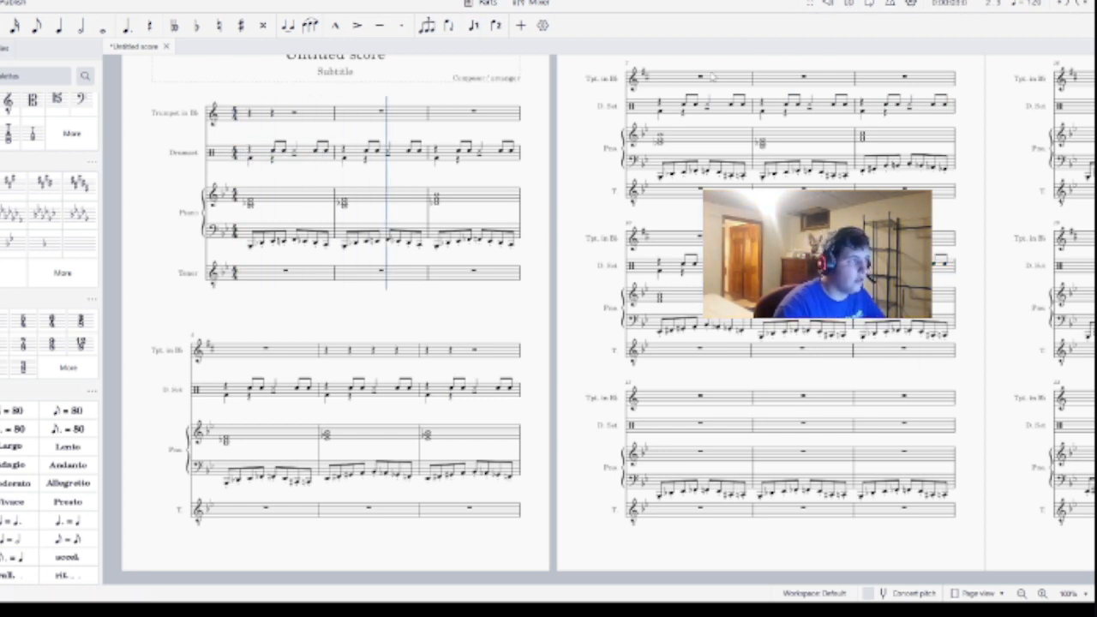
{"action": "key", "text": "space"}
{"action": "left_click", "coordinate": [239, 389]}
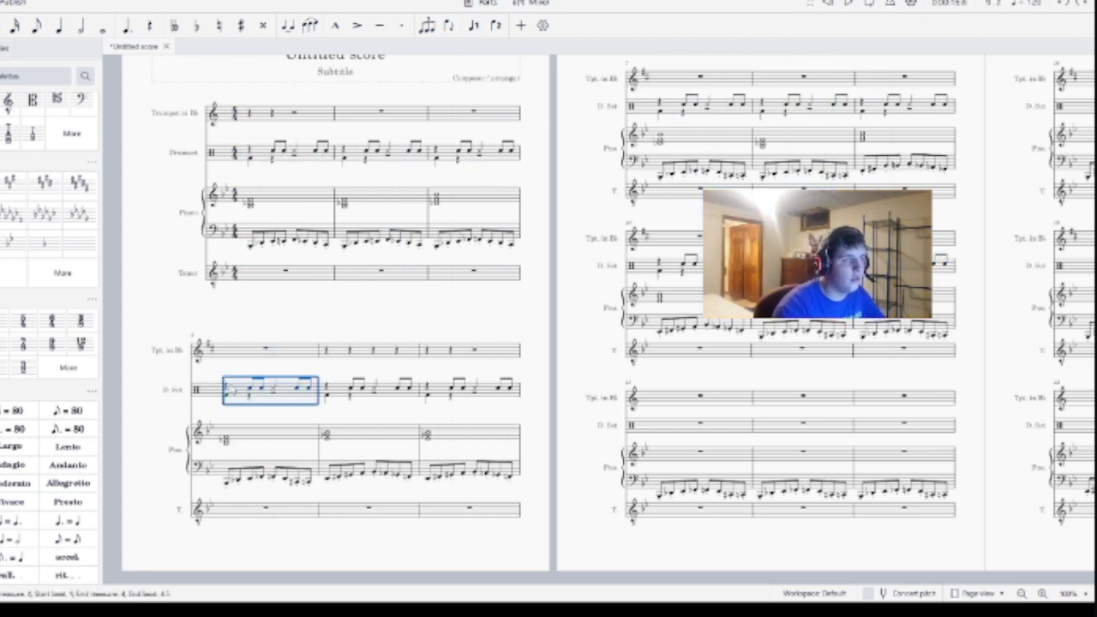
Step: Enter two eighth-note drum hits on beat 1 in measures 1 to 4 of the drumset staff
{"action": "left_click", "coordinate": [226, 388]}
{"action": "key", "text": "n"}
{"action": "left_click", "coordinate": [36, 26]}
{"action": "left_click", "coordinate": [92, 563]}
{"action": "left_click", "coordinate": [251, 150]}
{"action": "left_click", "coordinate": [263, 151]}
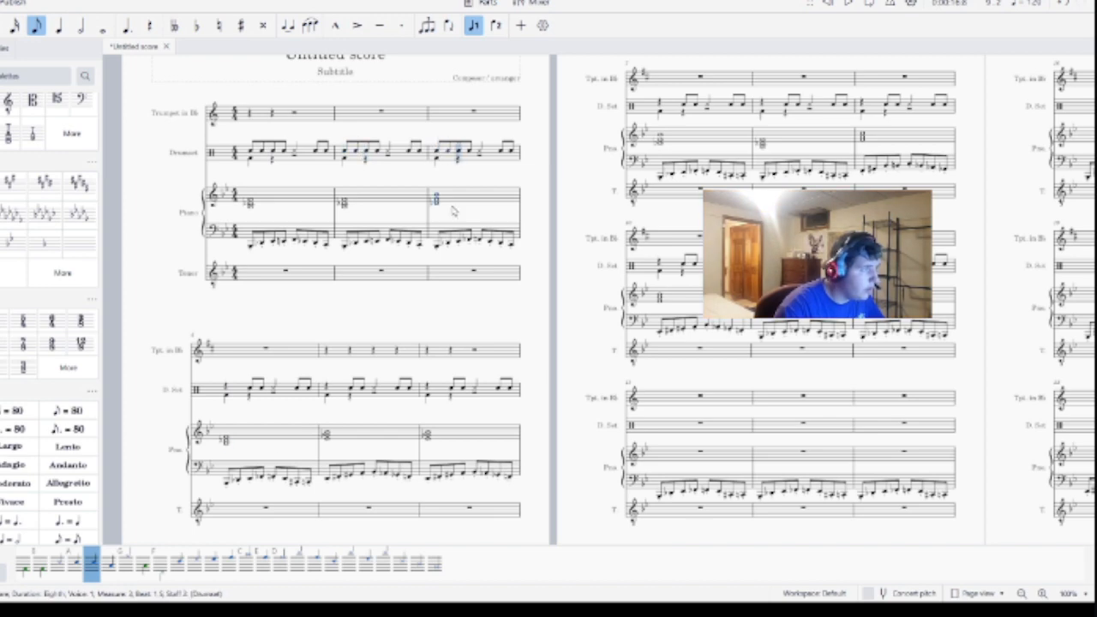
{"action": "scroll", "coordinate": [455, 211], "scroll_direction": "down", "scroll_amount": 1}
{"action": "left_click", "coordinate": [228, 340]}
{"action": "left_click", "coordinate": [239, 340]}
Step: Play back the drum pattern with the added beat 1 hits from measure 1
{"action": "left_click", "coordinate": [849, 3]}
{"action": "left_click", "coordinate": [232, 161]}
{"action": "key", "text": "space"}
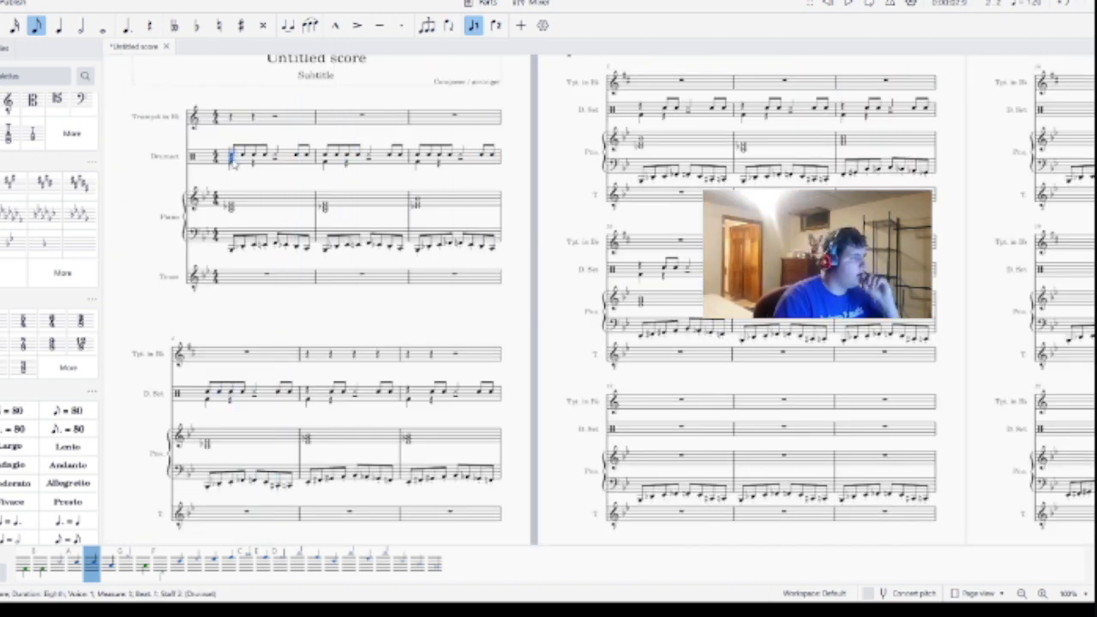
Step: Clear the first drumset measure and enter half-note hits on beat 1, one in voice 2 and one above it
{"action": "key", "text": "Escape"}
{"action": "left_click", "coordinate": [269, 157]}
{"action": "key", "text": "Delete"}
{"action": "left_click", "coordinate": [269, 157]}
{"action": "key", "text": "n"}
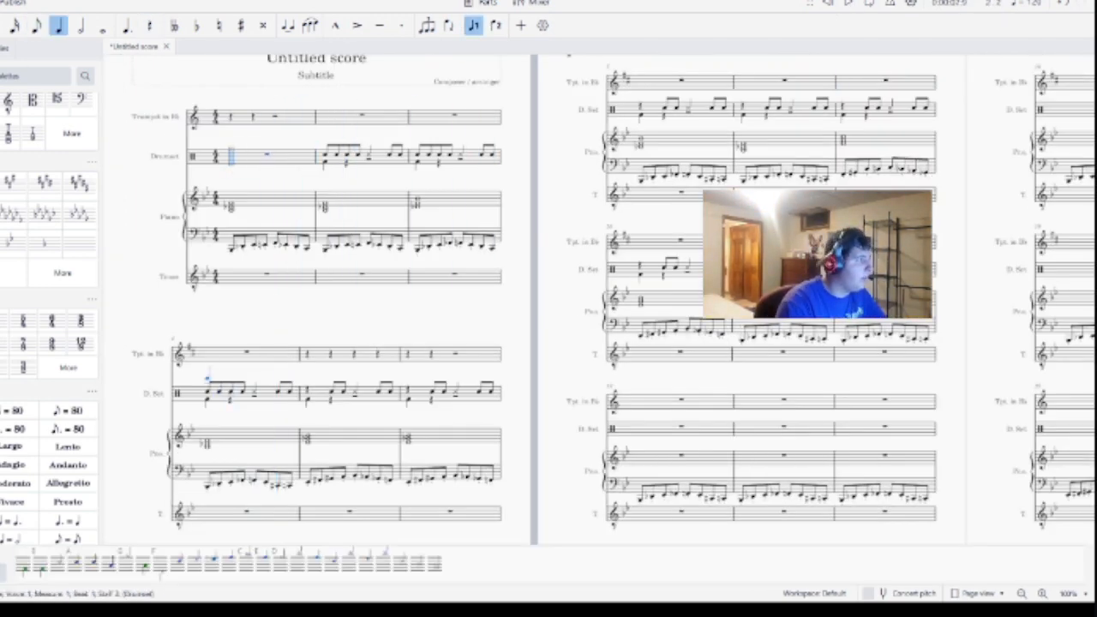
{"action": "left_click", "coordinate": [495, 26]}
{"action": "left_click", "coordinate": [231, 160]}
{"action": "left_click", "coordinate": [81, 26]}
{"action": "left_click", "coordinate": [230, 160]}
{"action": "left_click", "coordinate": [126, 564]}
{"action": "left_click", "coordinate": [229, 564]}
{"action": "left_click", "coordinate": [231, 144]}
Step: Audition several drum sounds and enter a half-note hit on beat 3 of the first drumset measure in voice 1
{"action": "left_click", "coordinate": [75, 563]}
{"action": "left_click", "coordinate": [177, 563]}
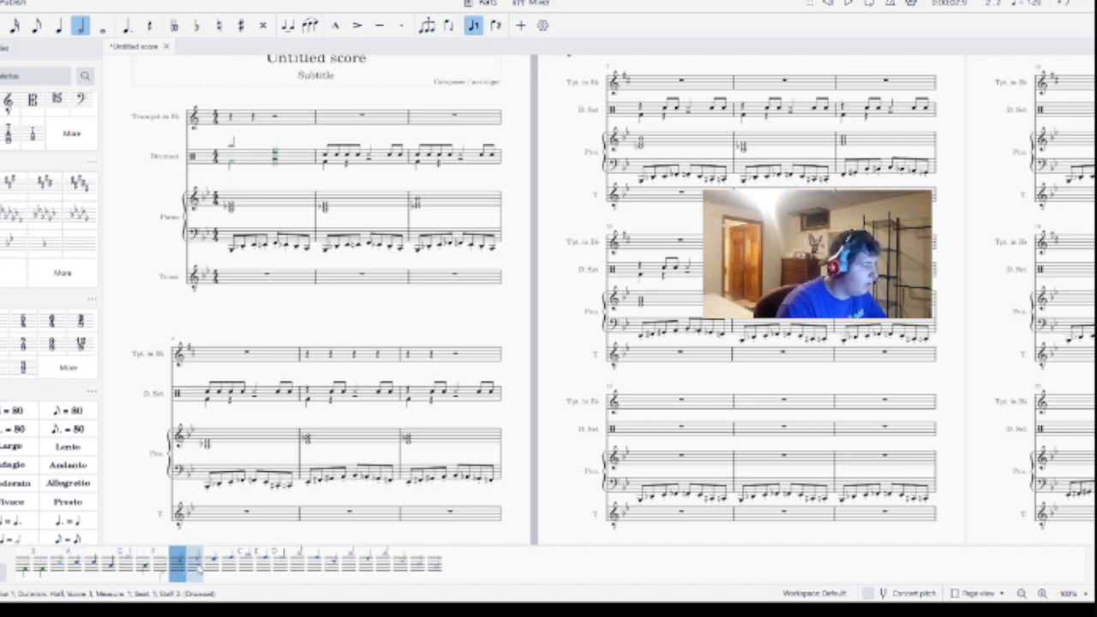
{"action": "left_click", "coordinate": [212, 563]}
{"action": "left_click", "coordinate": [281, 564]}
{"action": "left_click", "coordinate": [160, 563]}
{"action": "left_click", "coordinate": [92, 564]}
{"action": "left_click", "coordinate": [57, 563]}
{"action": "left_click", "coordinate": [275, 158]}
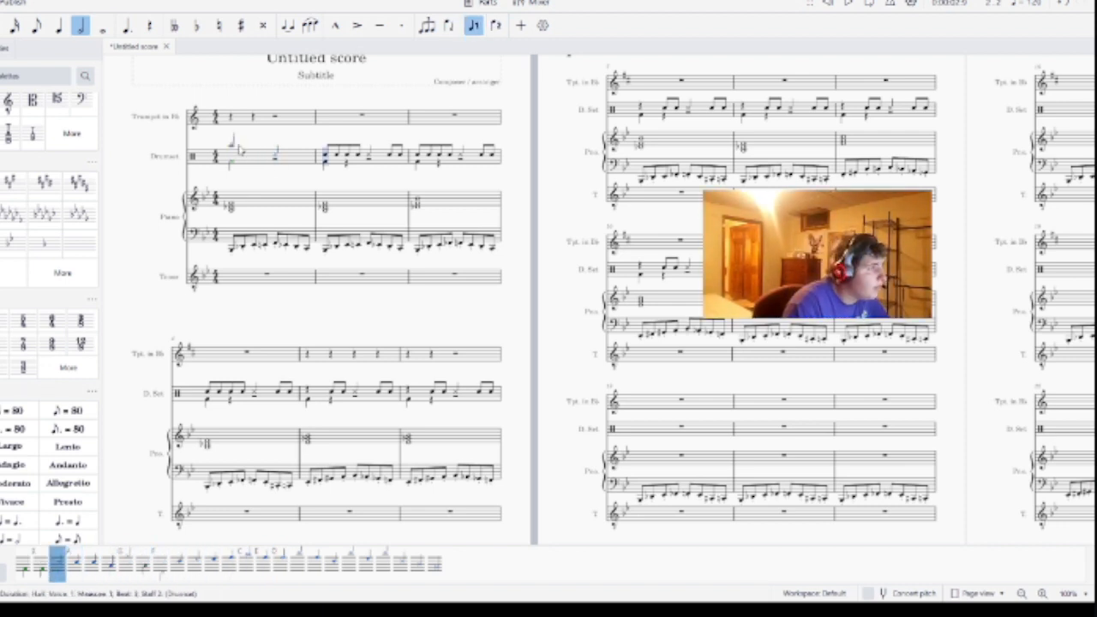
Step: Delete the upper half-note hit on beat 1 of the first drumset measure
{"action": "key", "text": "Escape"}
{"action": "left_click", "coordinate": [231, 145]}
{"action": "key", "text": "Delete"}
Step: Play back the half-note drum pattern from the start of the score
{"action": "left_click", "coordinate": [254, 157]}
{"action": "left_click", "coordinate": [849, 4]}
{"action": "left_click", "coordinate": [848, 3]}
{"action": "key", "text": "Escape"}
{"action": "left_click", "coordinate": [849, 4]}
{"action": "left_click", "coordinate": [849, 3]}
{"action": "left_click", "coordinate": [231, 116]}
{"action": "left_click", "coordinate": [849, 3]}
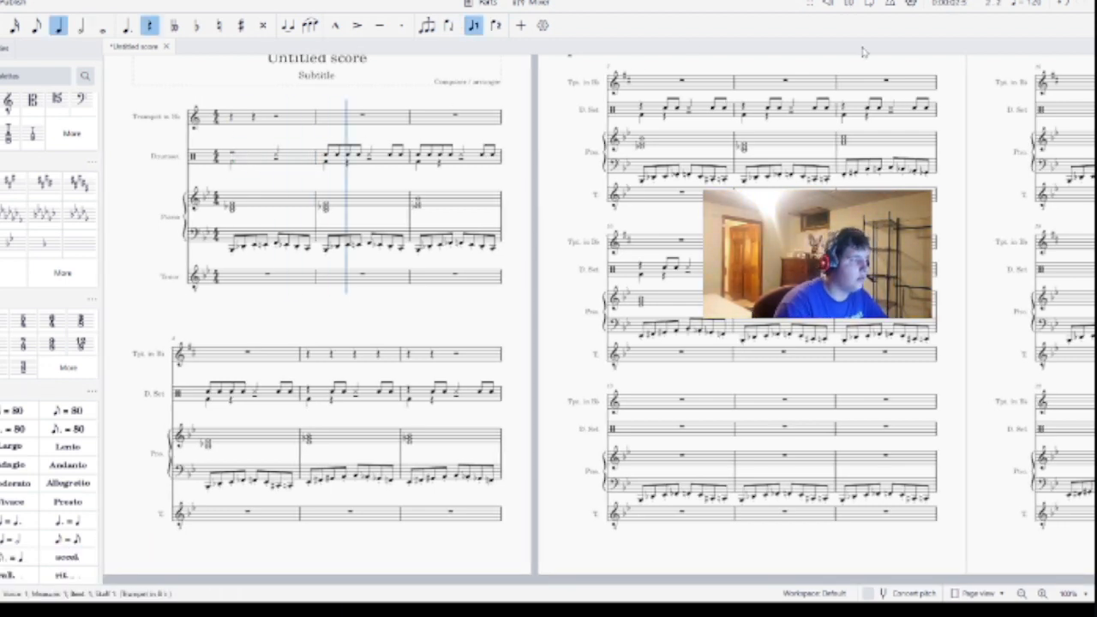
{"action": "key", "text": "space"}
Step: Repeat the half-note drum pattern of measure 1 into measures 2 and 3
{"action": "left_click", "coordinate": [262, 160]}
{"action": "left_click", "coordinate": [275, 161]}
{"action": "left_click", "coordinate": [283, 160]}
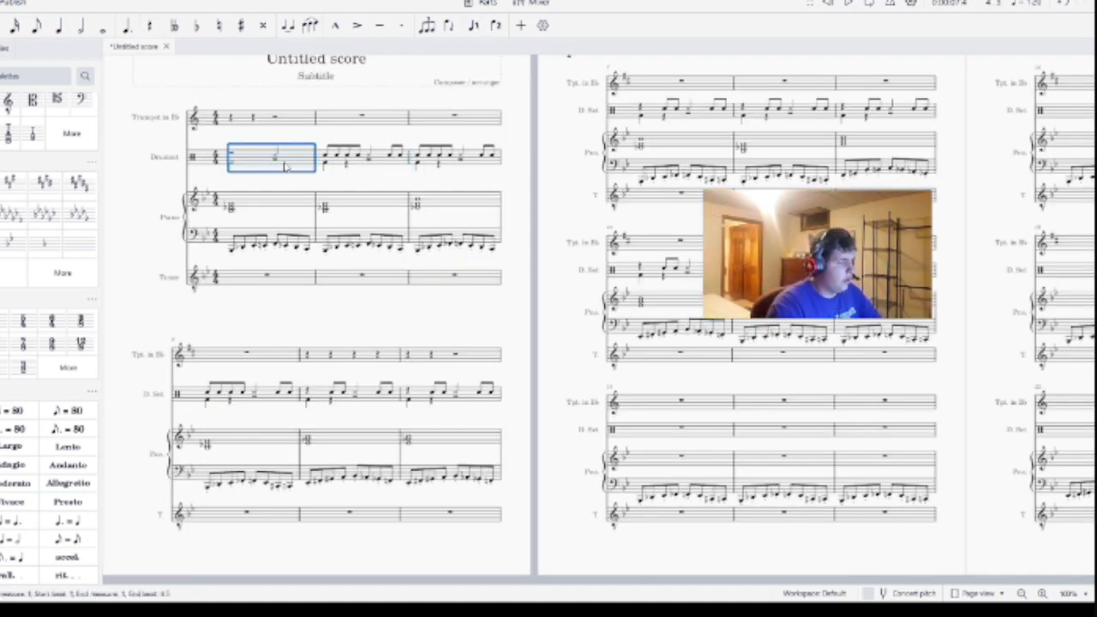
{"action": "key", "text": "r"}
{"action": "key", "text": "r"}
Step: Play back the first three drumset measures
{"action": "left_click", "coordinate": [418, 164]}
{"action": "key", "text": "space"}
{"action": "left_click", "coordinate": [232, 163]}
{"action": "key", "text": "space"}
Step: Audition drum sounds and add voice 2 half-note hits on beat 3 of drumset measures 1 to 3
{"action": "key", "text": "n"}
{"action": "left_click", "coordinate": [211, 565]}
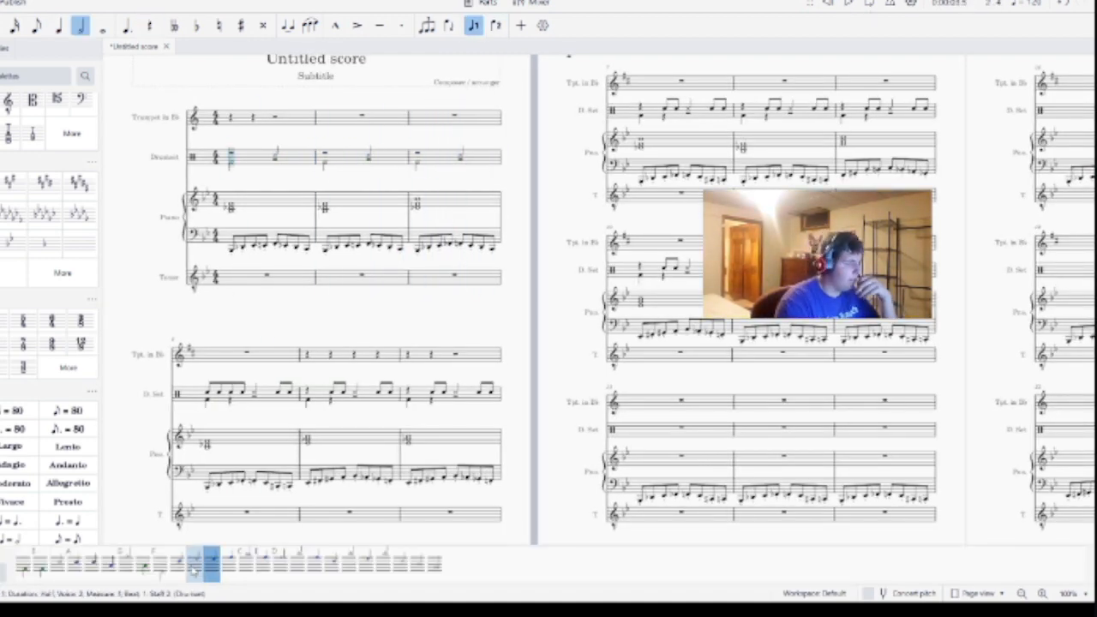
{"action": "left_click", "coordinate": [195, 567]}
{"action": "left_click", "coordinate": [176, 569]}
{"action": "left_click", "coordinate": [159, 566]}
{"action": "left_click", "coordinate": [110, 566]}
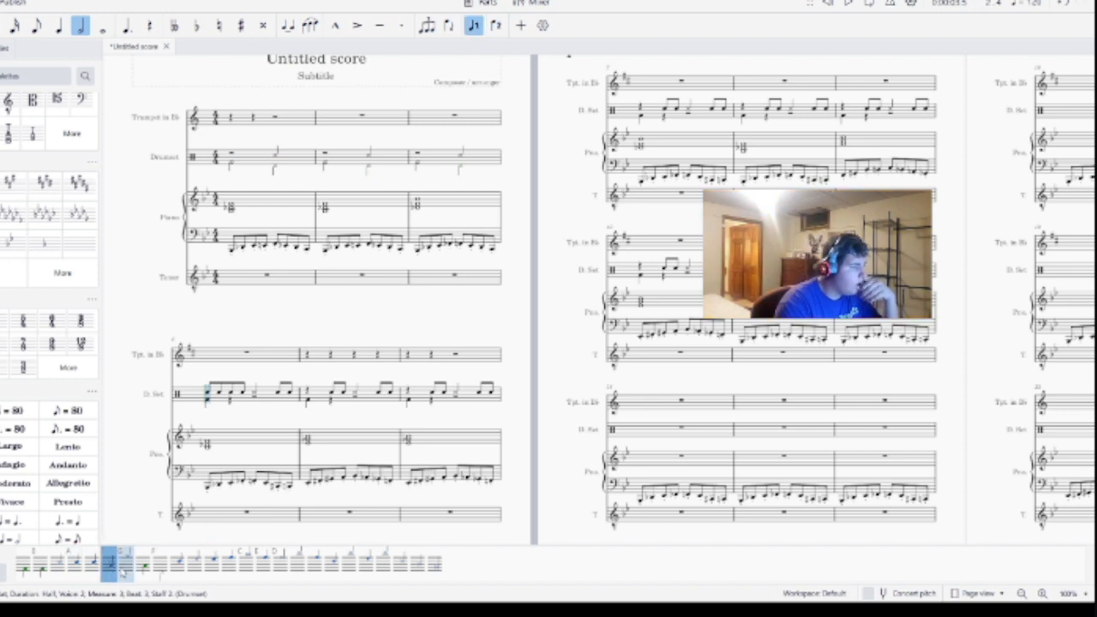
Step: Enter four eighth-note hits in voice 1 on beats 1 and 2 of the first drumset measure
{"action": "key", "text": "4"}
{"action": "left_click", "coordinate": [231, 156]}
{"action": "left_click", "coordinate": [242, 155]}
{"action": "left_click", "coordinate": [253, 155]}
{"action": "left_click", "coordinate": [264, 155]}
Step: Fill beats 3 and 4 of the first drumset measure with four eighth-note hits in voice 1
{"action": "left_click", "coordinate": [280, 566]}
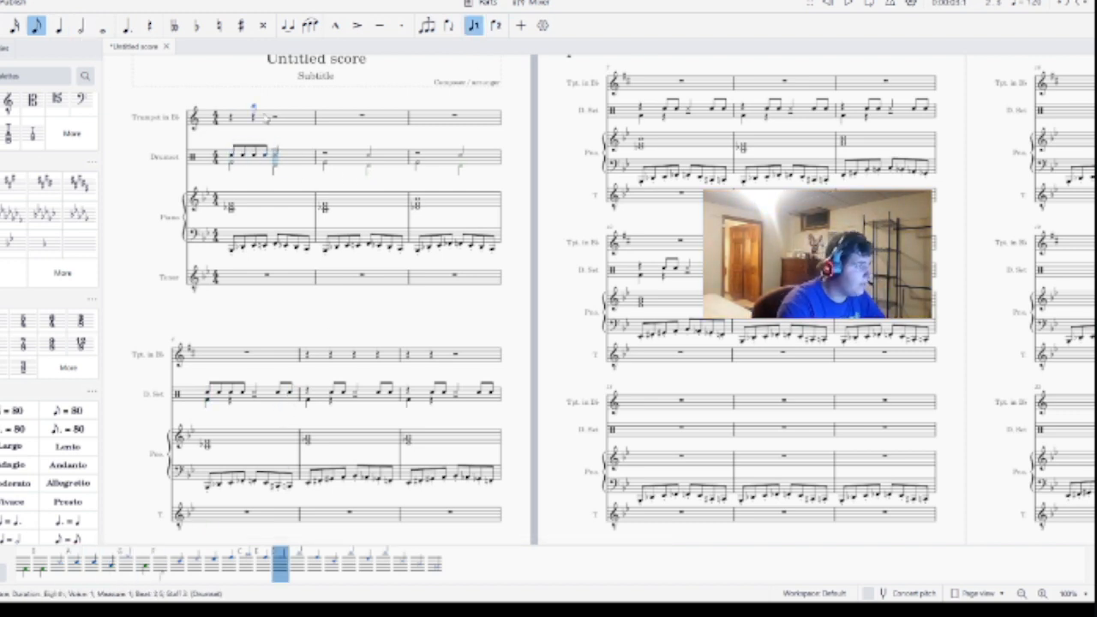
{"action": "left_click", "coordinate": [275, 155]}
{"action": "left_click", "coordinate": [58, 566]}
{"action": "left_click", "coordinate": [91, 566]}
{"action": "left_click", "coordinate": [286, 155]}
{"action": "left_click", "coordinate": [297, 155]}
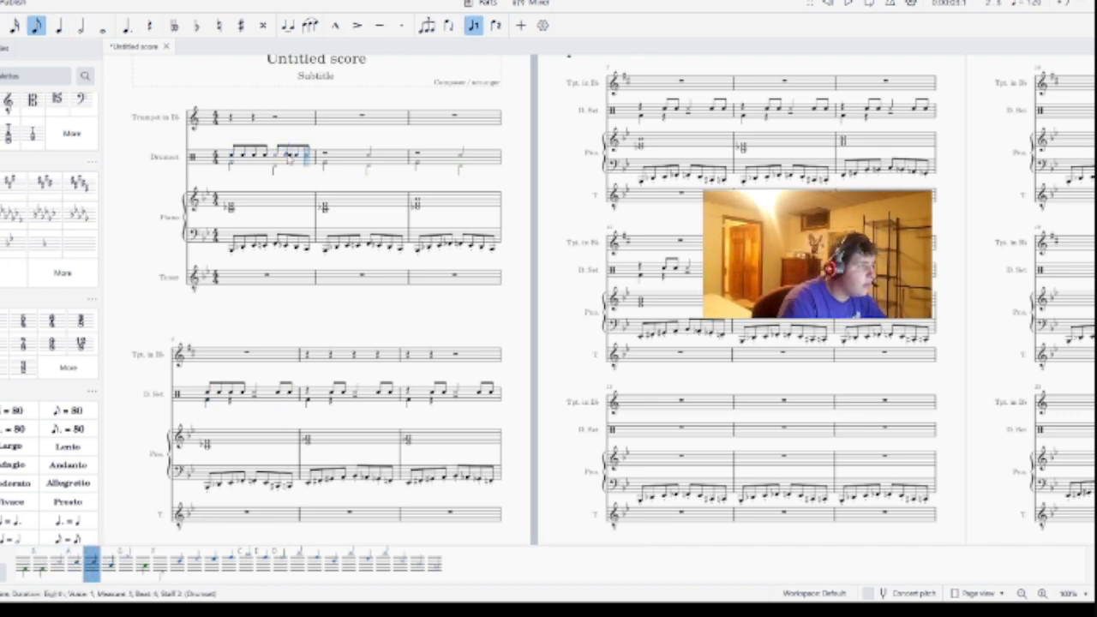
{"action": "left_click", "coordinate": [307, 155]}
{"action": "left_click", "coordinate": [307, 155]}
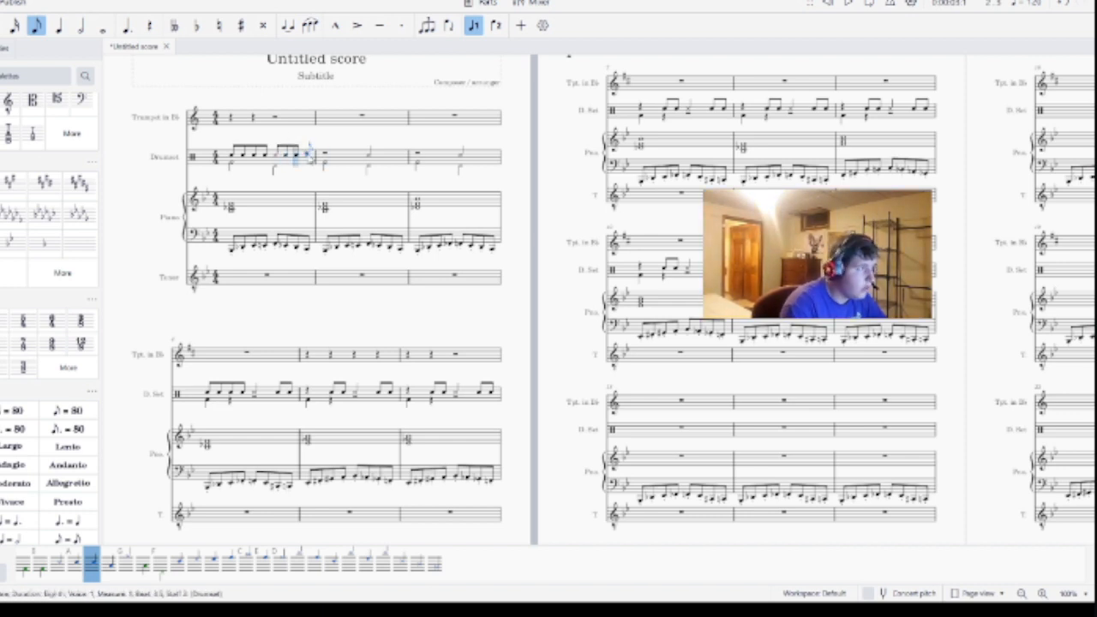
Step: Play back the new eighth-note drum pattern from measure 1
{"action": "left_click", "coordinate": [231, 155]}
{"action": "left_click", "coordinate": [848, 4]}
{"action": "key", "text": "Escape"}
Step: Copy the first drumset measure and paste it into measures 2 to 6
{"action": "left_click", "coordinate": [266, 161]}
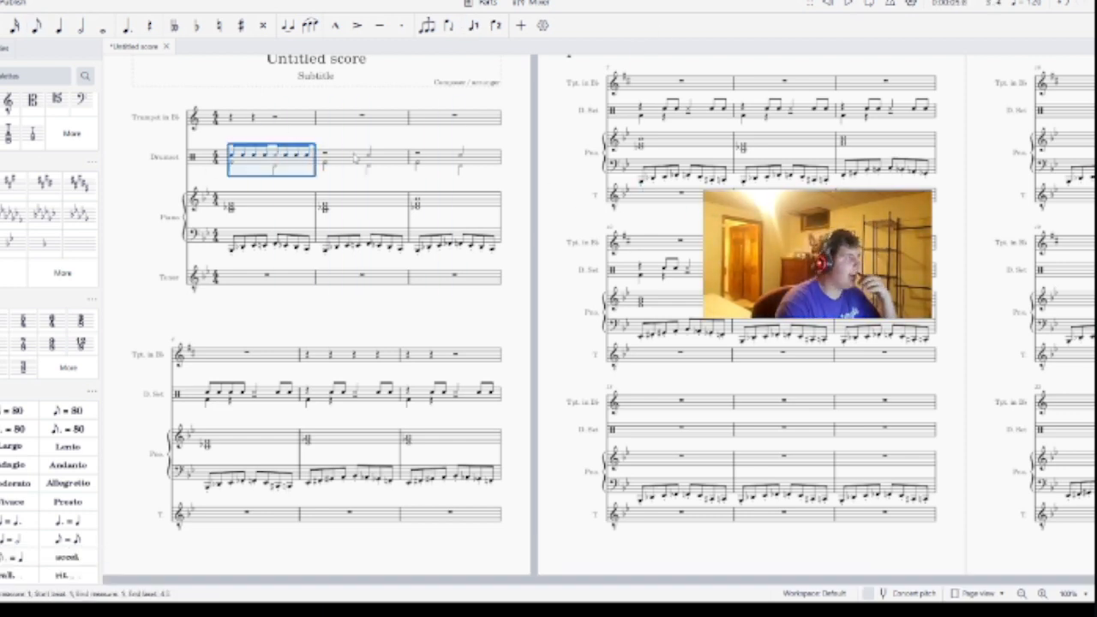
{"action": "key", "text": "ctrl+c"}
{"action": "left_click", "coordinate": [347, 162]}
{"action": "key", "text": "ctrl+v"}
{"action": "left_click", "coordinate": [439, 163]}
{"action": "key", "text": "ctrl+v"}
{"action": "left_click", "coordinate": [351, 394]}
{"action": "key", "text": "ctrl+v"}
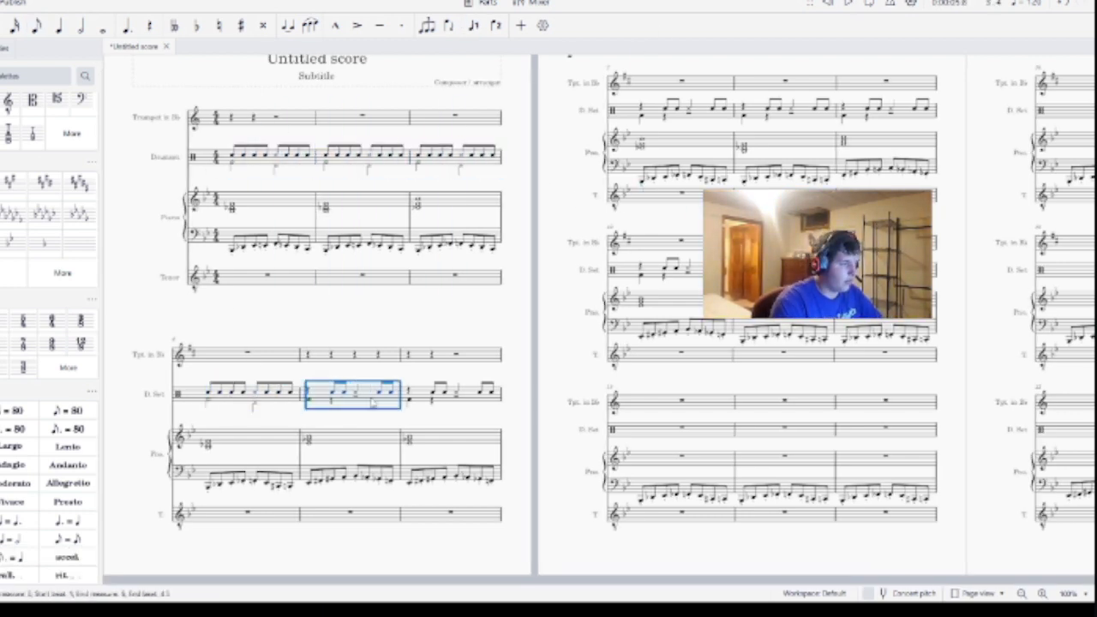
{"action": "left_click", "coordinate": [455, 396]}
{"action": "key", "text": "ctrl+v"}
Step: Paste the copied drum measure into measures 7 to 12 on the second page
{"action": "left_click", "coordinate": [697, 118]}
{"action": "key", "text": "ctrl+v"}
{"action": "left_click", "coordinate": [796, 117]}
{"action": "key", "text": "ctrl+v"}
{"action": "left_click", "coordinate": [897, 118]}
{"action": "key", "text": "ctrl+v"}
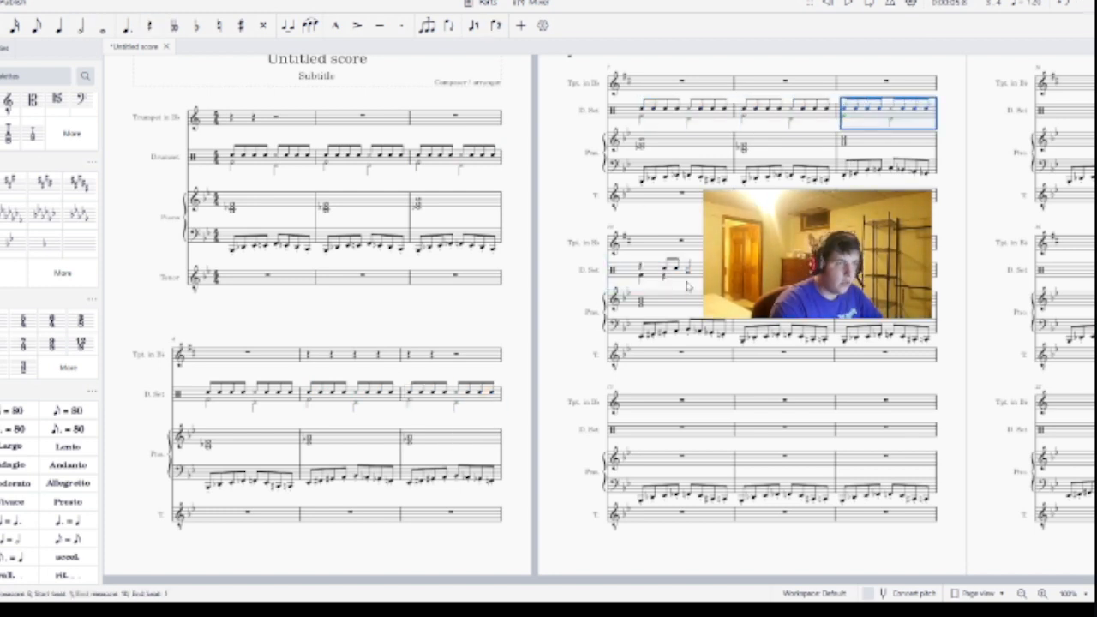
{"action": "left_click", "coordinate": [694, 277]}
{"action": "key", "text": "ctrl+v"}
Step: Play back the score with the copied drum pattern
{"action": "key", "text": "space"}
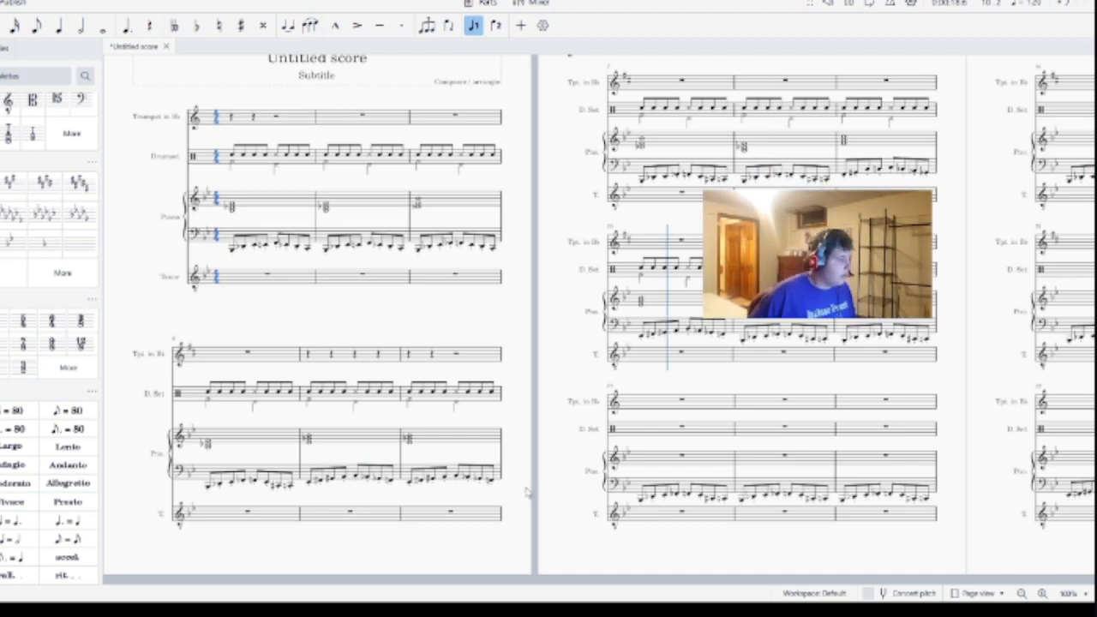
{"action": "left_click", "coordinate": [531, 127]}
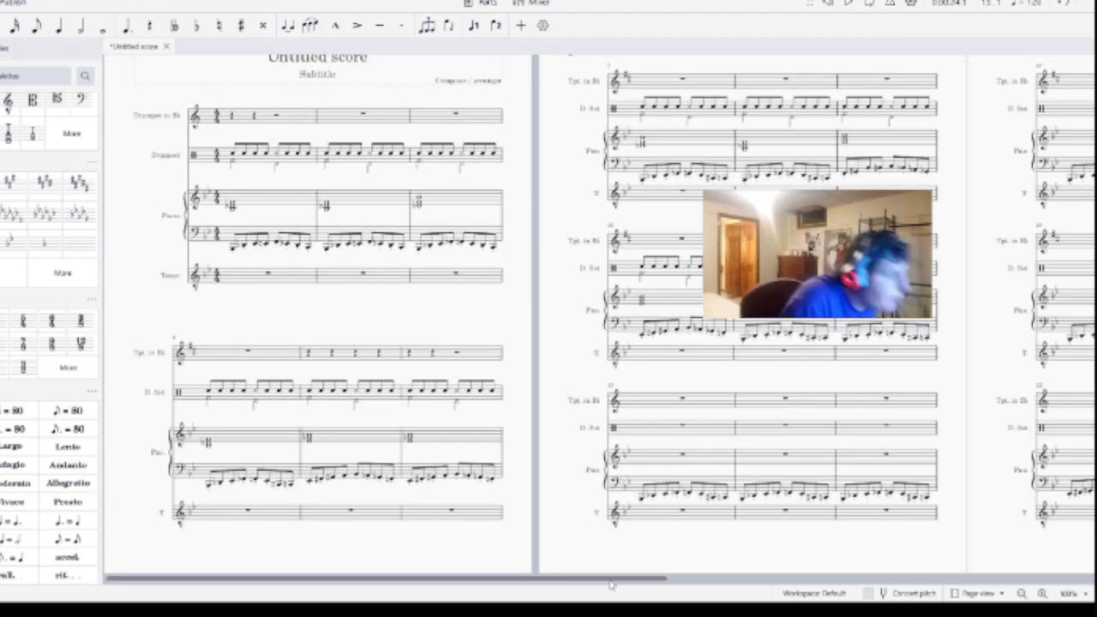
{"action": "left_click_drag", "start_coordinate": [612, 583], "coordinate": [259, 512]}
{"action": "left_click_drag", "start_coordinate": [504, 583], "coordinate": [686, 583]}
{"action": "scroll", "coordinate": [67, 403], "scroll_direction": "down", "scroll_amount": 4}
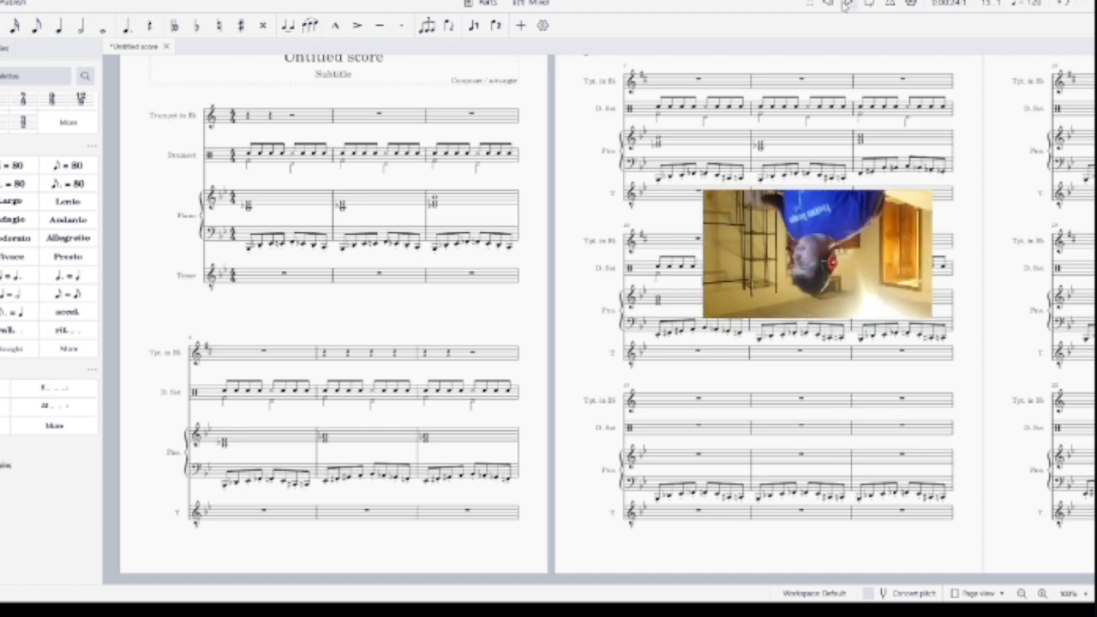
{"action": "key", "text": "space"}
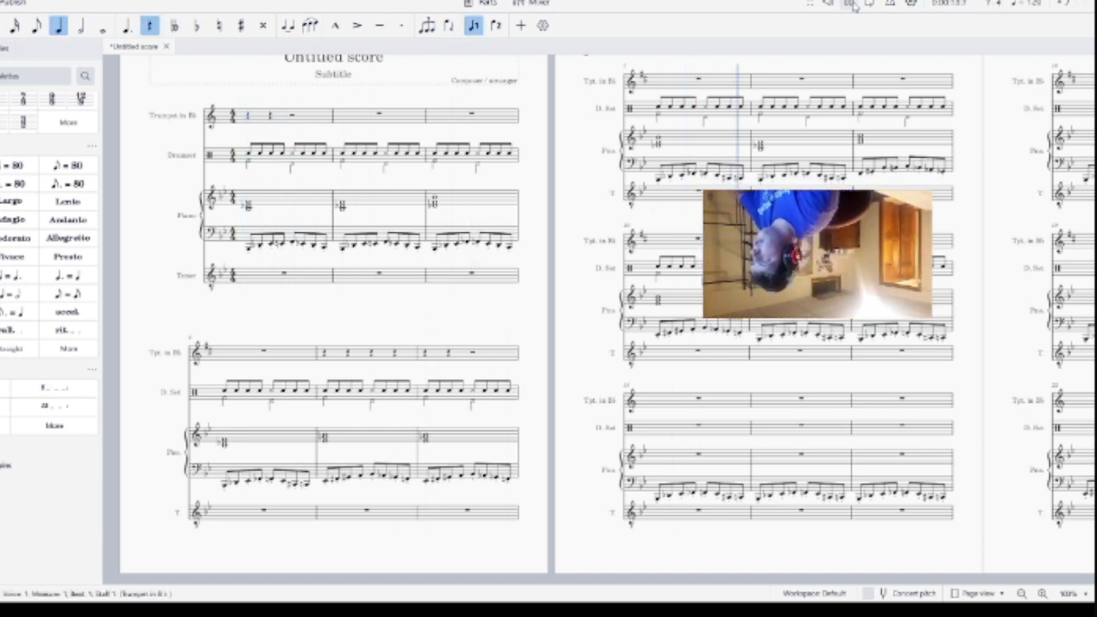
Step: Paste the copied drum measure into measures 13 to 21 of the drumset staff
{"action": "left_click", "coordinate": [699, 427]}
{"action": "key", "text": "ctrl+v"}
{"action": "left_click", "coordinate": [904, 477]}
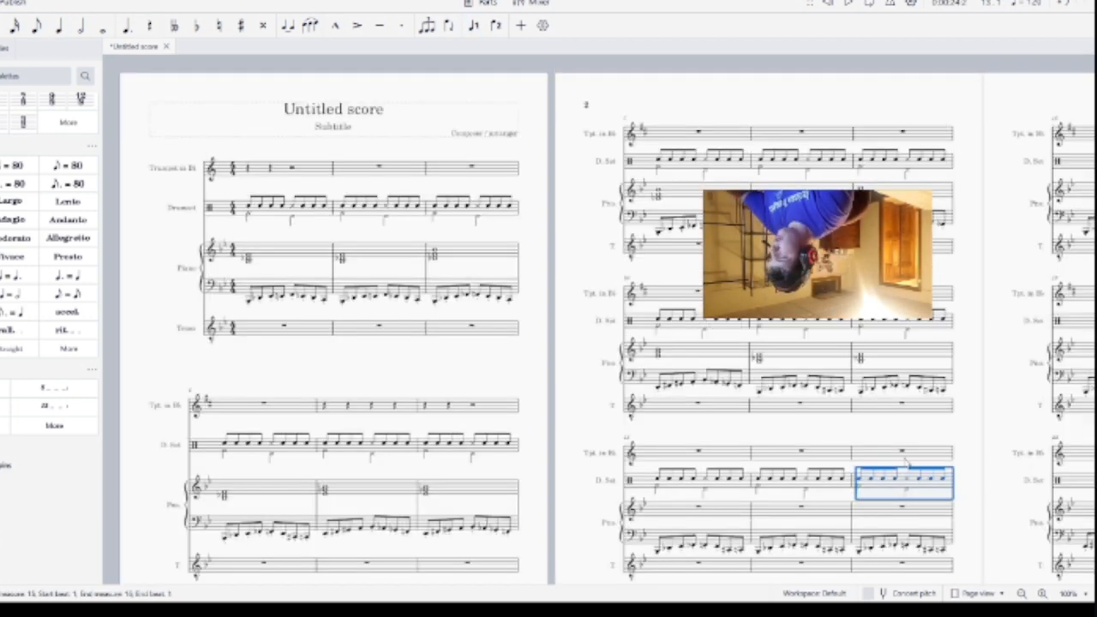
{"action": "scroll", "coordinate": [772, 386], "scroll_direction": "right", "scroll_amount": 5}
{"action": "left_click", "coordinate": [627, 171]}
{"action": "left_click", "coordinate": [723, 124]}
{"action": "left_click", "coordinate": [725, 384]}
{"action": "key", "text": "ctrl+v"}
{"action": "left_click", "coordinate": [826, 389]}
{"action": "key", "text": "ctrl+v"}
Step: Paste the copied drum measure into measures 22 to 24 of the drumset staff
{"action": "left_click_drag", "start_coordinate": [486, 579], "coordinate": [578, 564]}
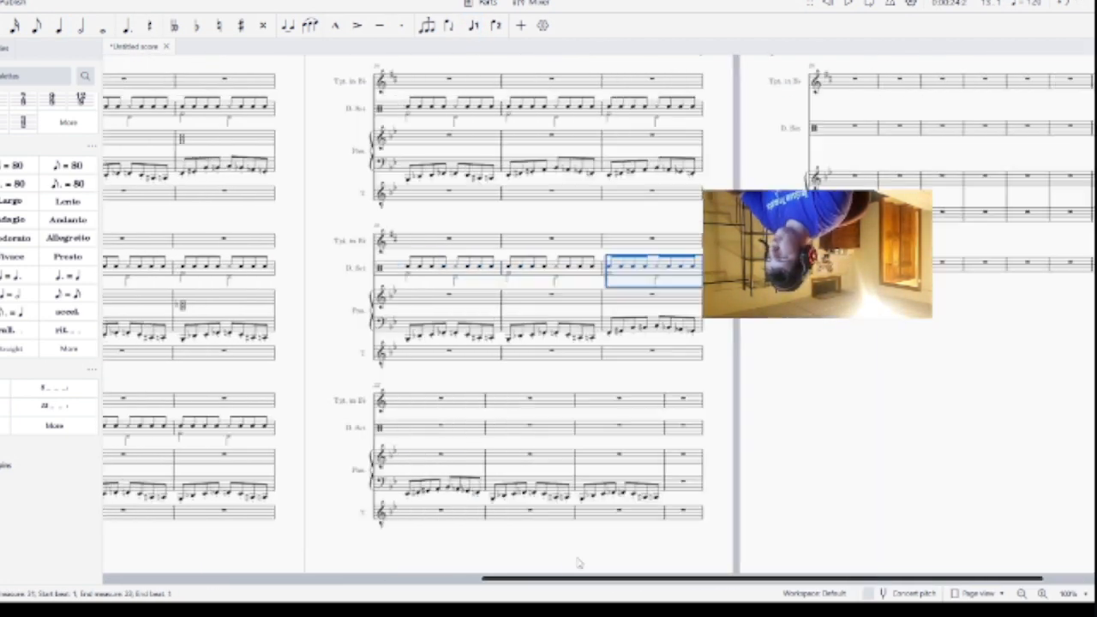
{"action": "left_click", "coordinate": [460, 427]}
{"action": "key", "text": "ctrl+v"}
{"action": "left_click", "coordinate": [544, 427]}
{"action": "key", "text": "ctrl+v"}
{"action": "left_click_drag", "start_coordinate": [507, 578], "coordinate": [137, 551]}
{"action": "scroll", "coordinate": [306, 277], "scroll_direction": "down", "scroll_amount": 3}
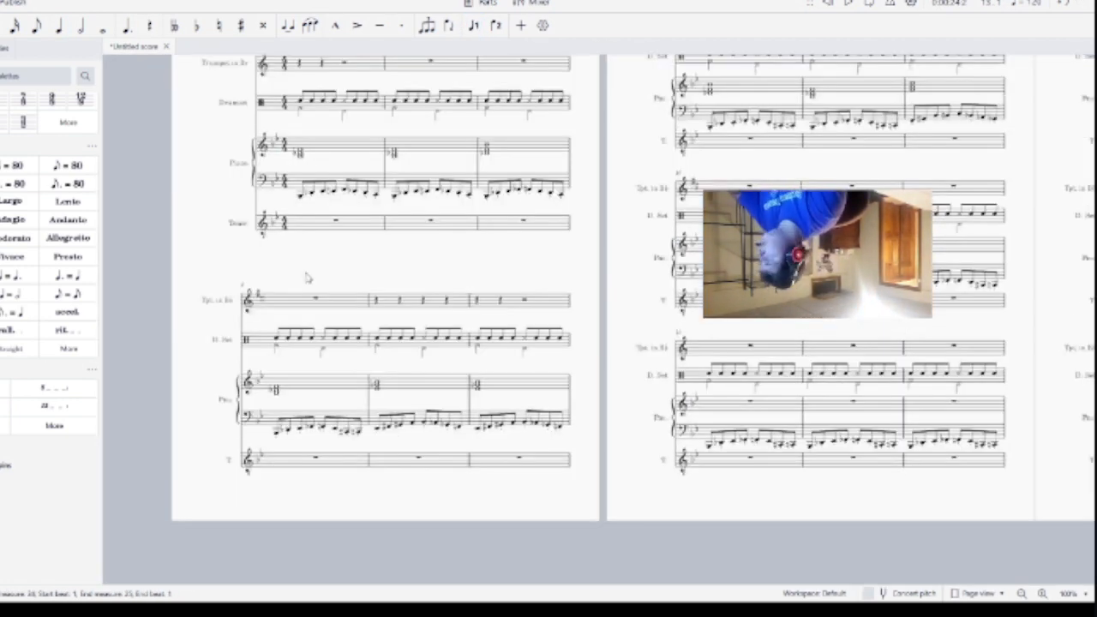
{"action": "left_click", "coordinate": [312, 461]}
{"action": "key", "text": "n"}
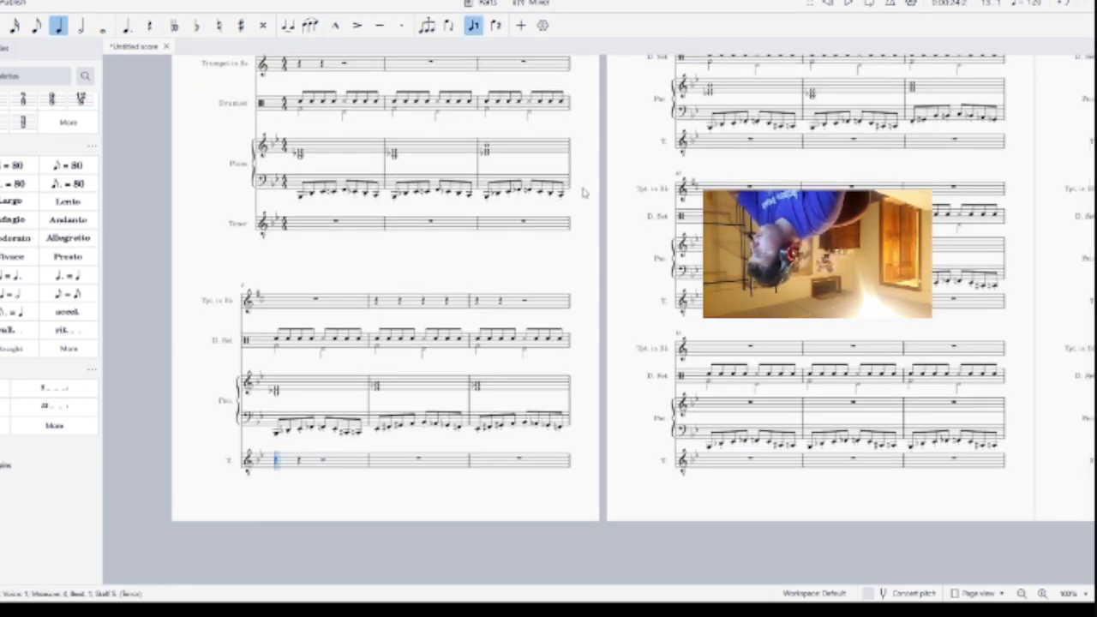
{"action": "left_click", "coordinate": [487, 3]}
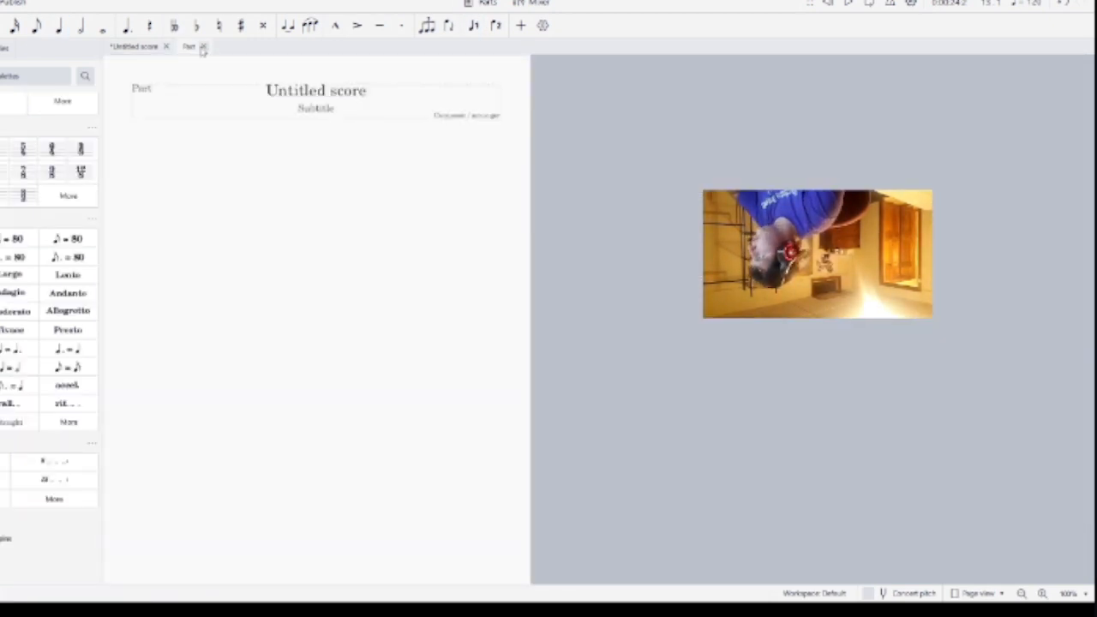
{"action": "left_click", "coordinate": [203, 47]}
{"action": "left_click", "coordinate": [361, 453]}
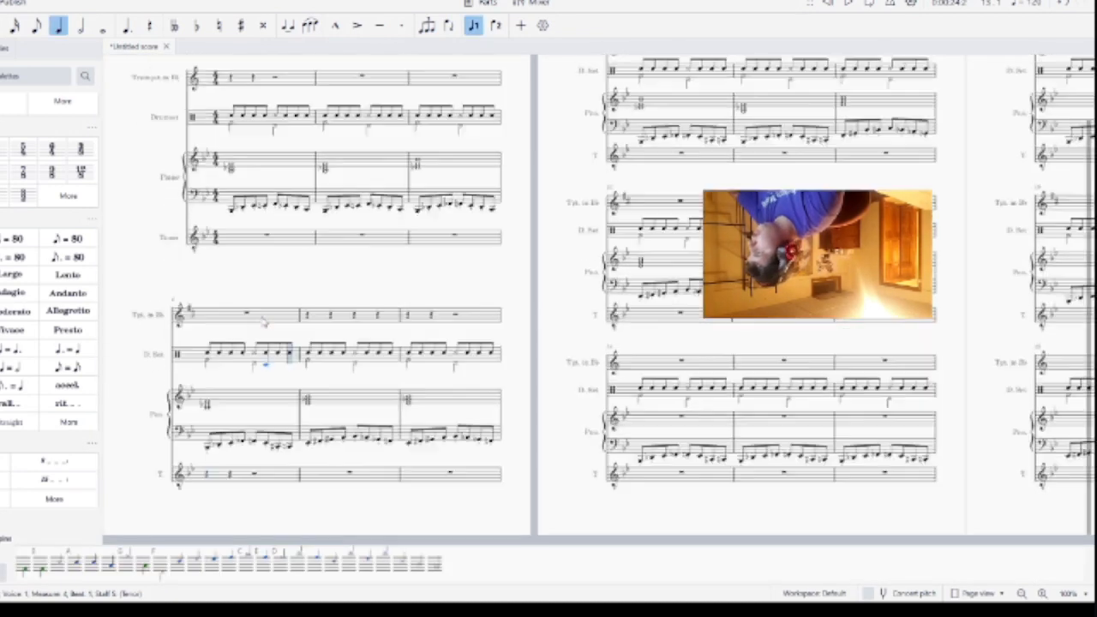
{"action": "key", "text": "ctrl+z"}
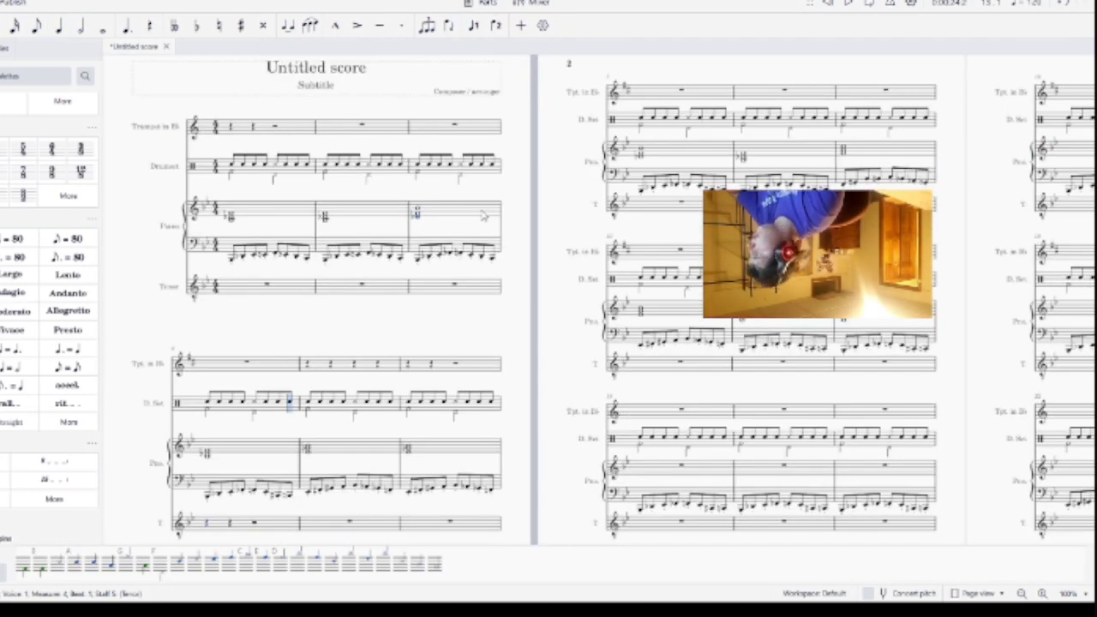
Step: Enter a quarter note on beat 1 of the first tenor measure
{"action": "scroll", "coordinate": [484, 216], "scroll_direction": "down", "scroll_amount": 1}
{"action": "scroll", "coordinate": [446, 213], "scroll_direction": "up", "scroll_amount": 1}
{"action": "scroll", "coordinate": [234, 194], "scroll_direction": "down", "scroll_amount": 2}
{"action": "left_click", "coordinate": [232, 193]}
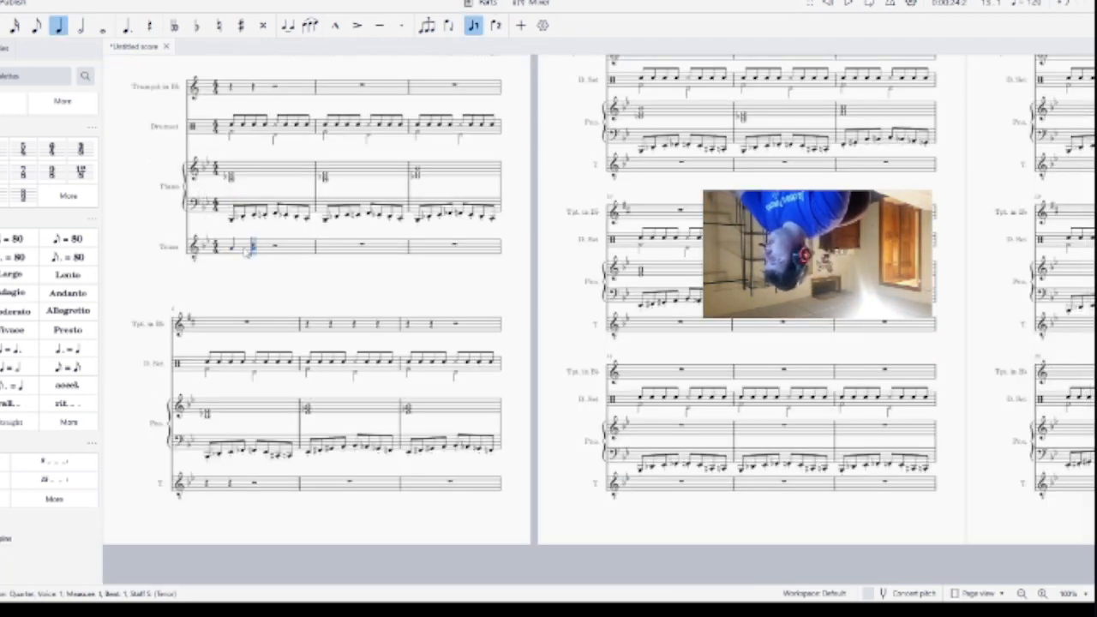
{"action": "key", "text": "Escape"}
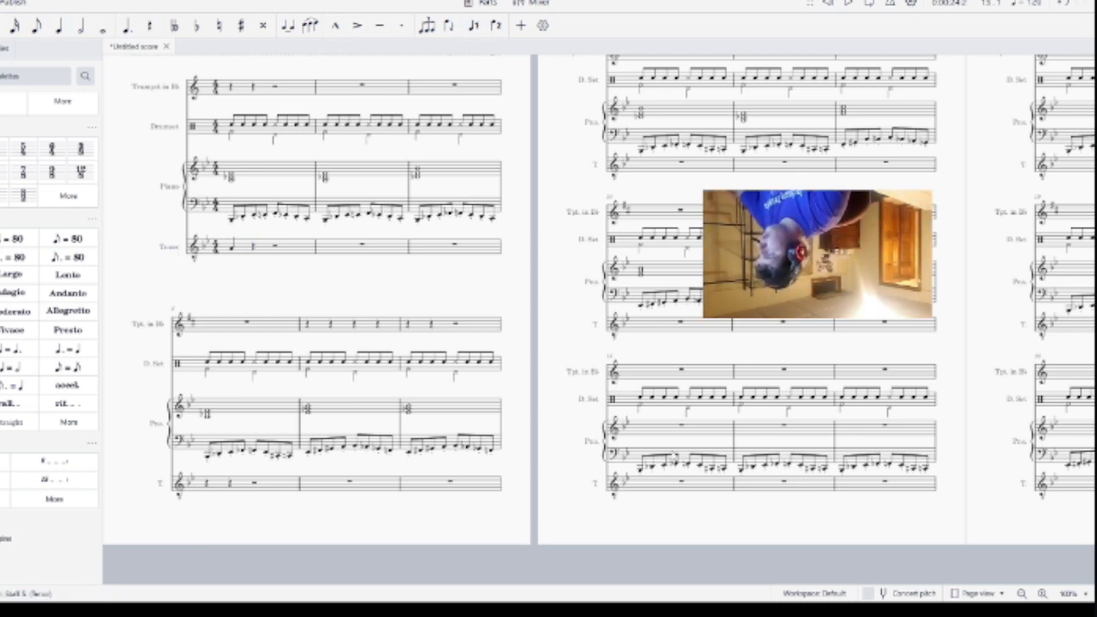
Step: Change the tenor staff's instrument to trombone and select its first measure
{"action": "left_click", "coordinate": [250, 249]}
{"action": "left_click", "coordinate": [174, 250]}
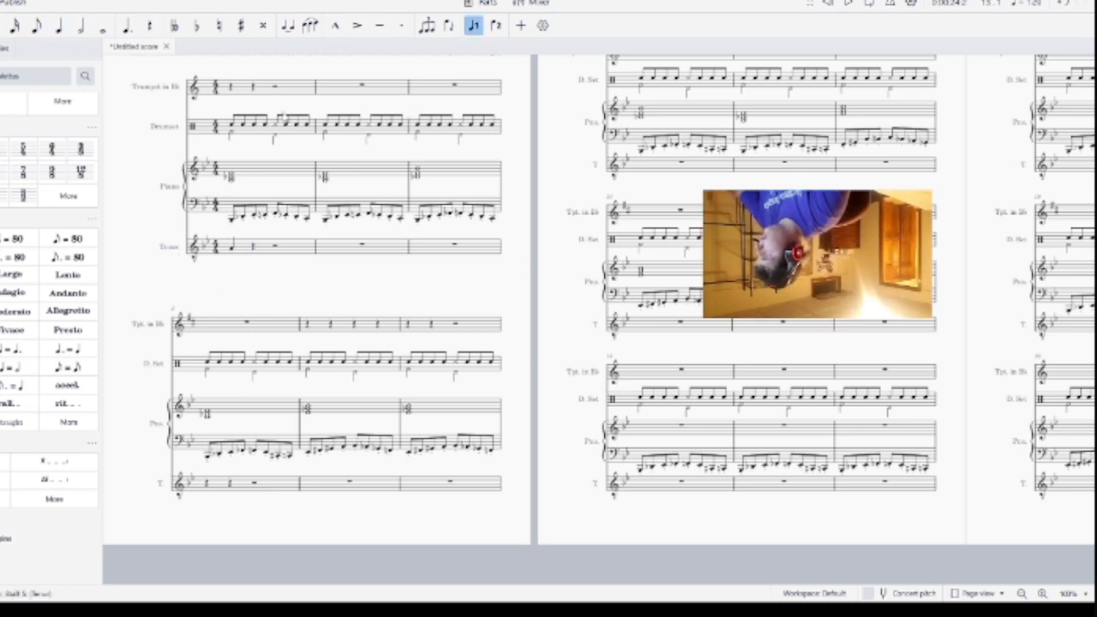
{"action": "left_click", "coordinate": [156, 239]}
{"action": "left_click", "coordinate": [168, 247]}
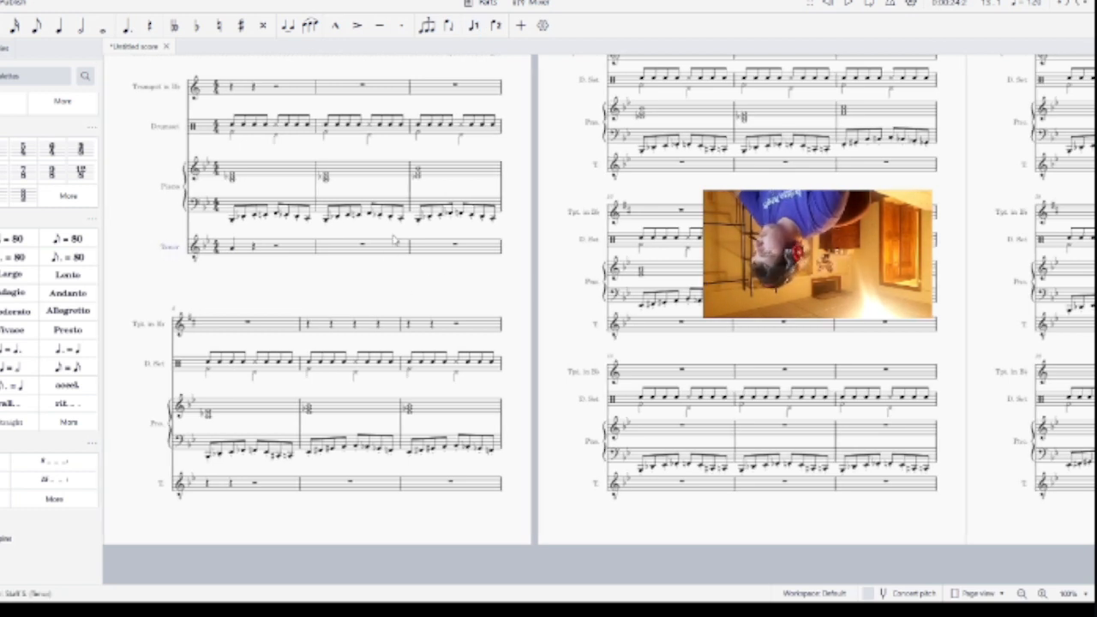
{"action": "left_click", "coordinate": [236, 246]}
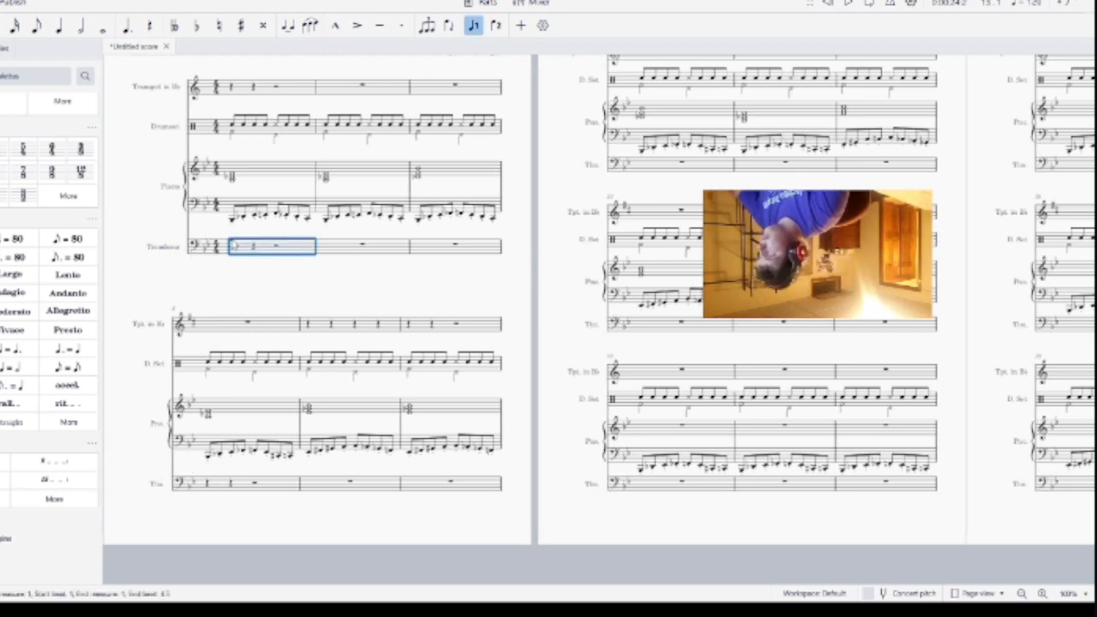
Step: Enter two half notes per measure in trombone measures 1 to 4 and play the result back
{"action": "left_click", "coordinate": [300, 263]}
{"action": "left_click", "coordinate": [232, 250]}
{"action": "key", "text": "7"}
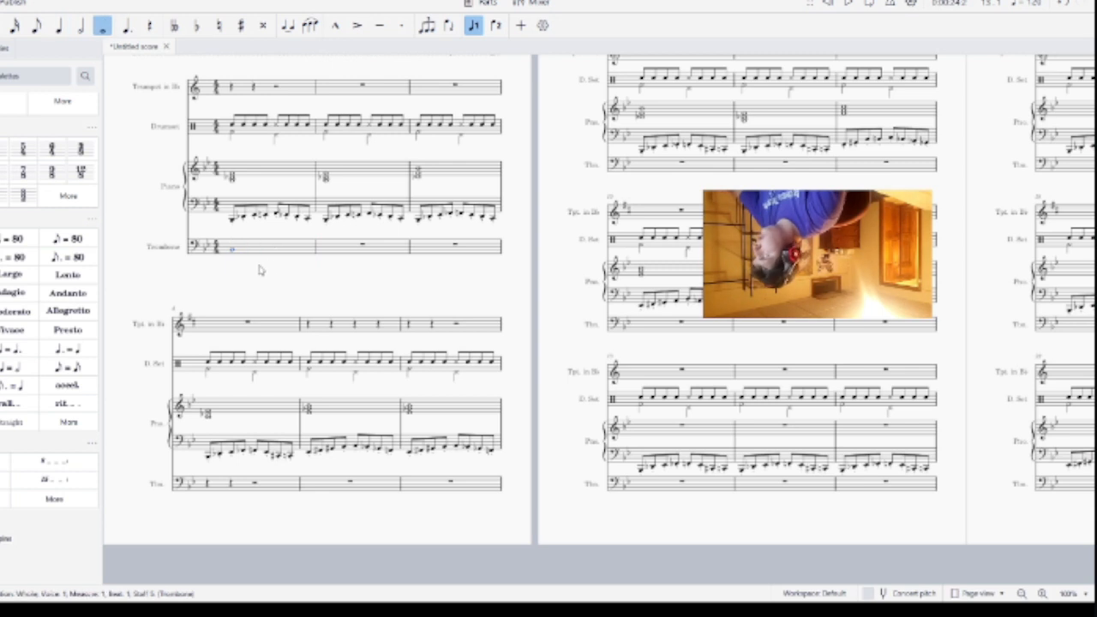
{"action": "left_click", "coordinate": [81, 26]}
{"action": "left_click", "coordinate": [271, 251]}
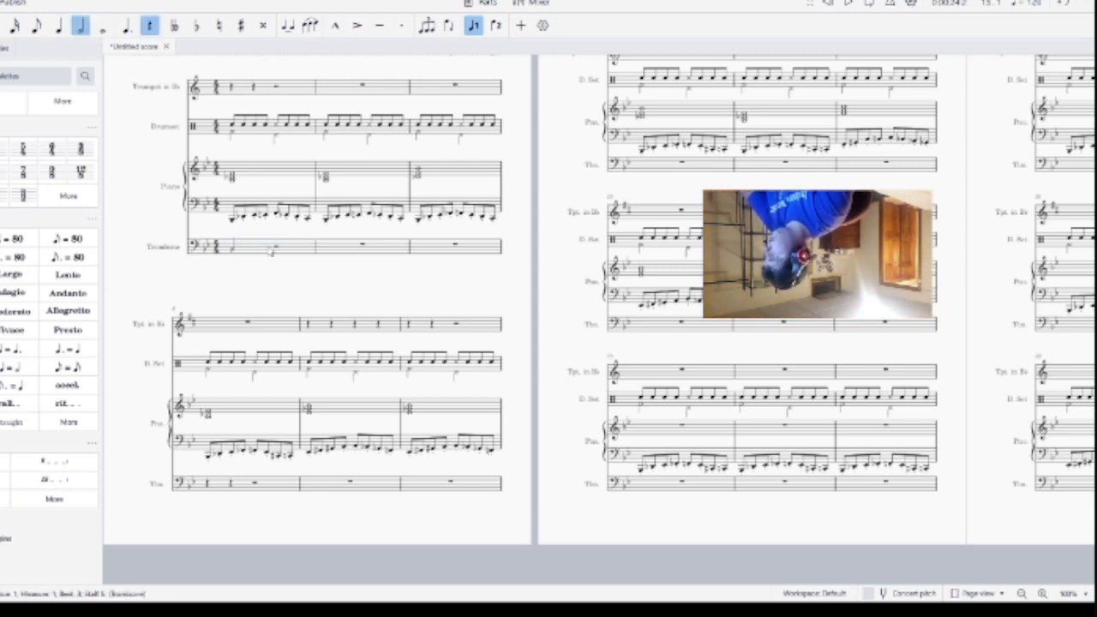
{"action": "left_click", "coordinate": [276, 251]}
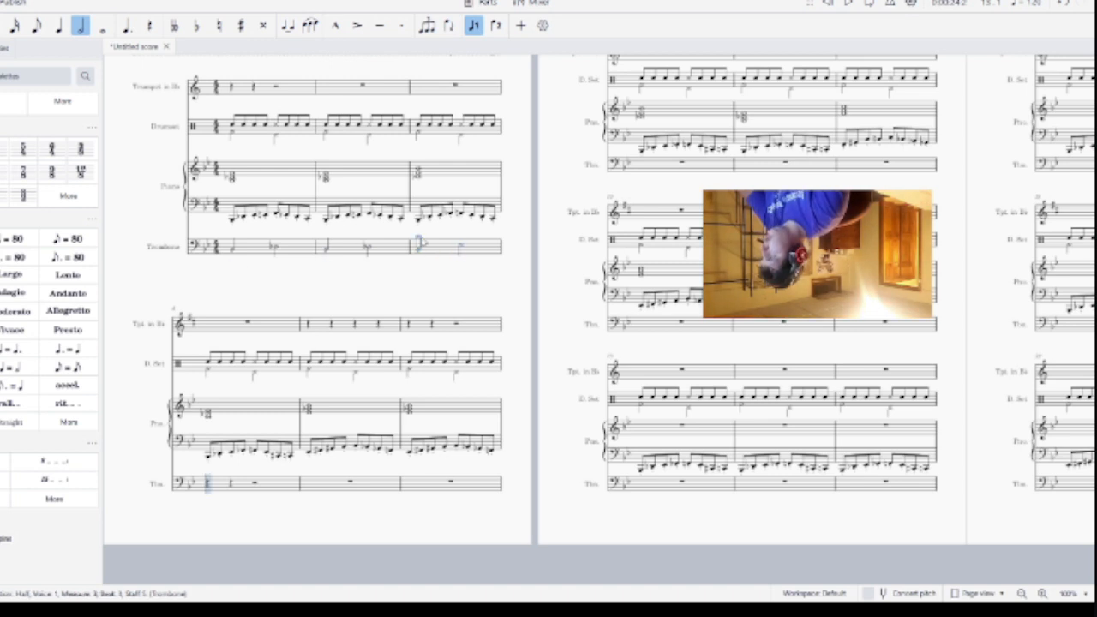
{"action": "left_click", "coordinate": [262, 491]}
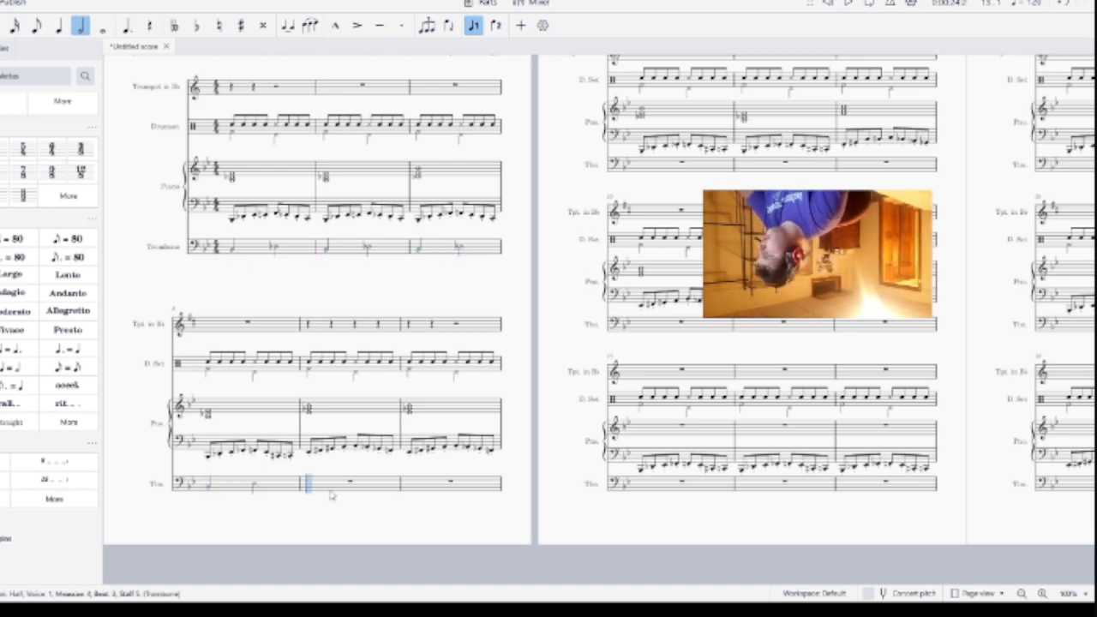
{"action": "key", "text": "space"}
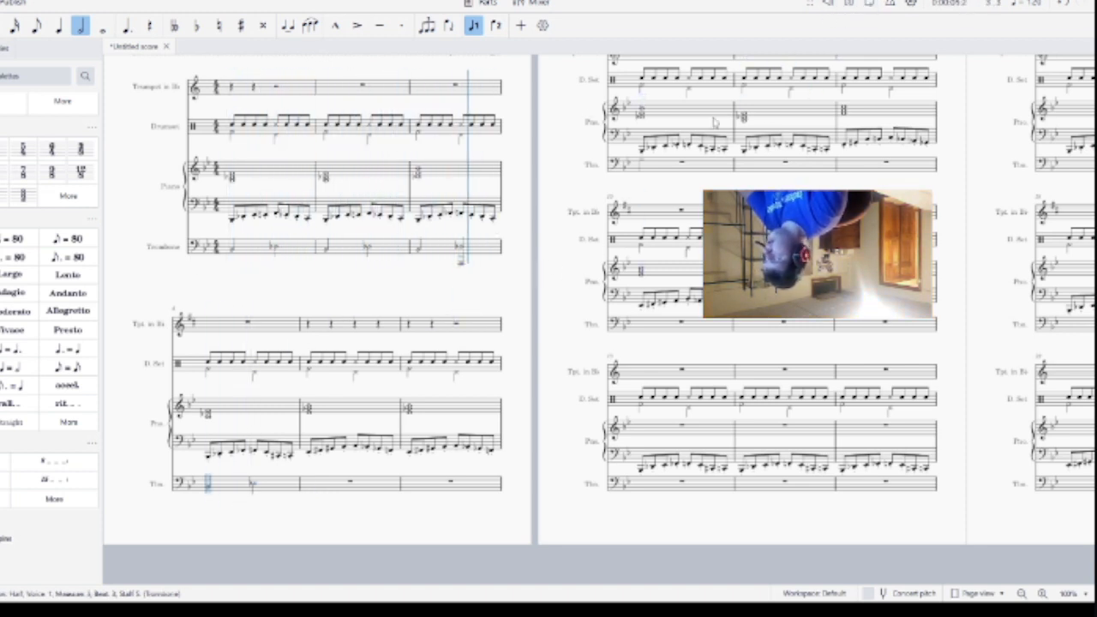
{"action": "key", "text": "Escape"}
Step: Enter two half notes in each of the trombone's measures 5 and 6
{"action": "left_click", "coordinate": [315, 491]}
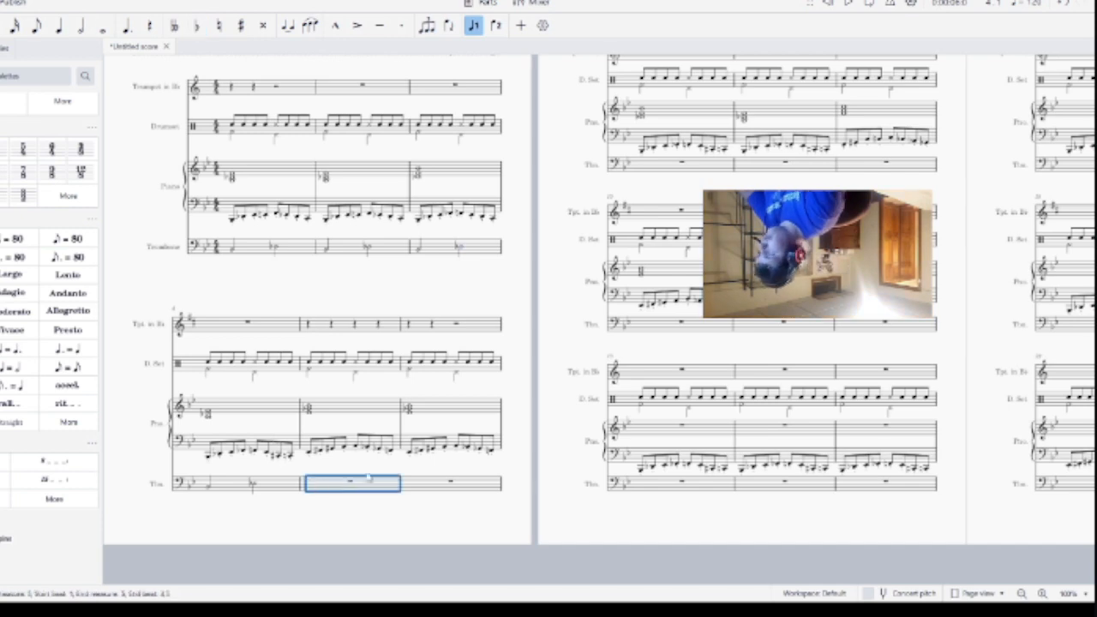
{"action": "key", "text": "n"}
{"action": "key", "text": "6"}
{"action": "left_click", "coordinate": [354, 485]}
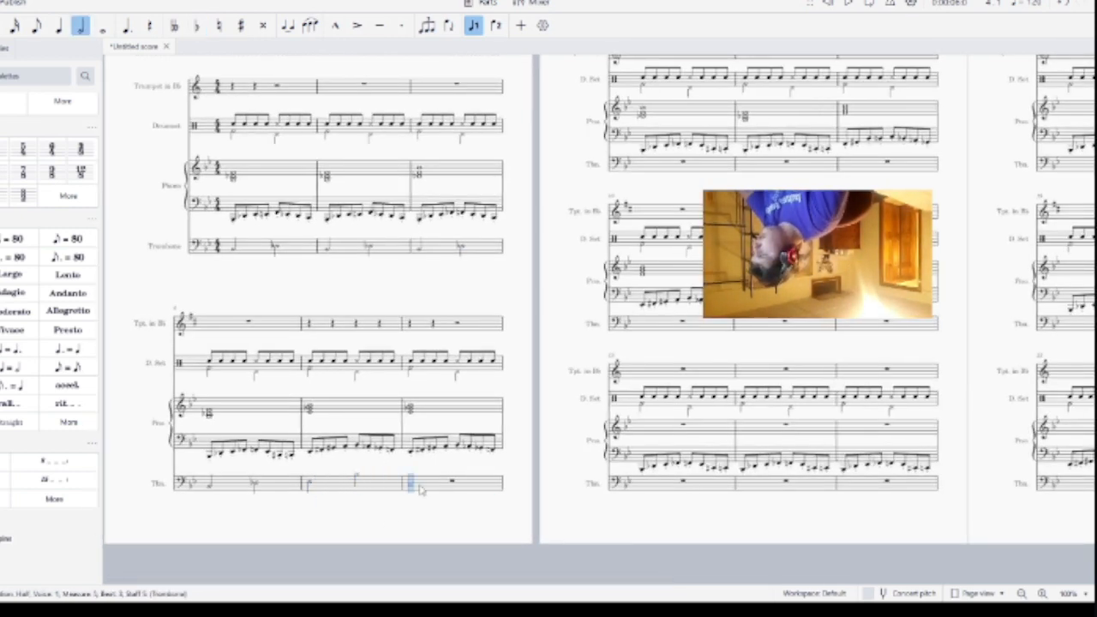
{"action": "left_click", "coordinate": [463, 482]}
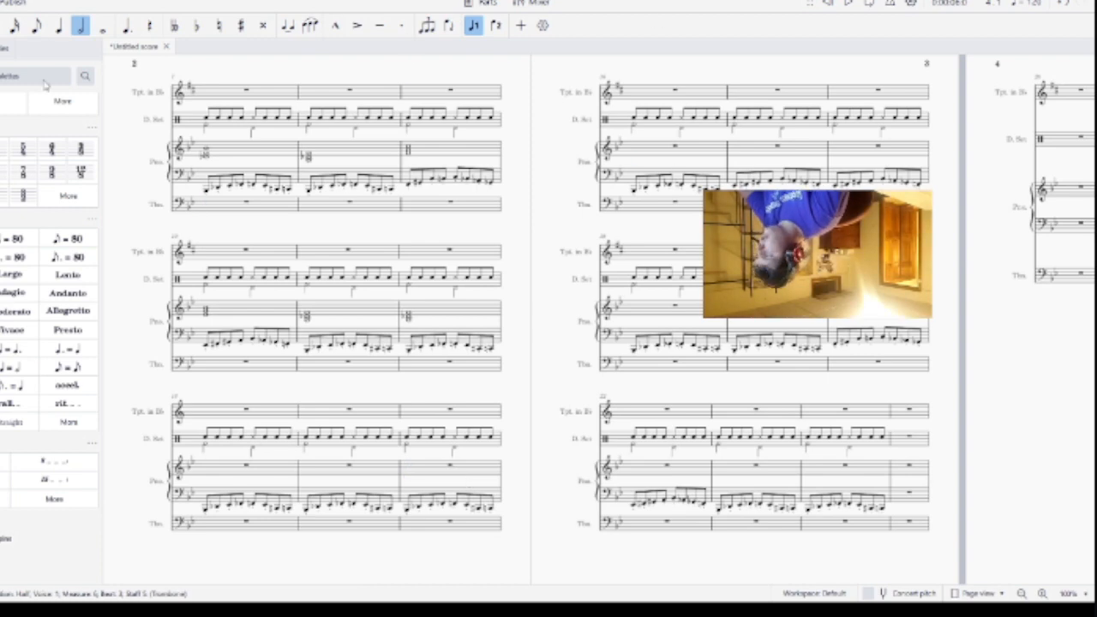
Step: Copy the first trombone measure into the trombone's measures 7 and 8
{"action": "scroll", "coordinate": [268, 392], "scroll_direction": "up", "scroll_amount": 3}
{"action": "scroll", "coordinate": [275, 514], "scroll_direction": "down", "scroll_amount": 3}
{"action": "scroll", "coordinate": [277, 569], "scroll_direction": "left", "scroll_amount": 1}
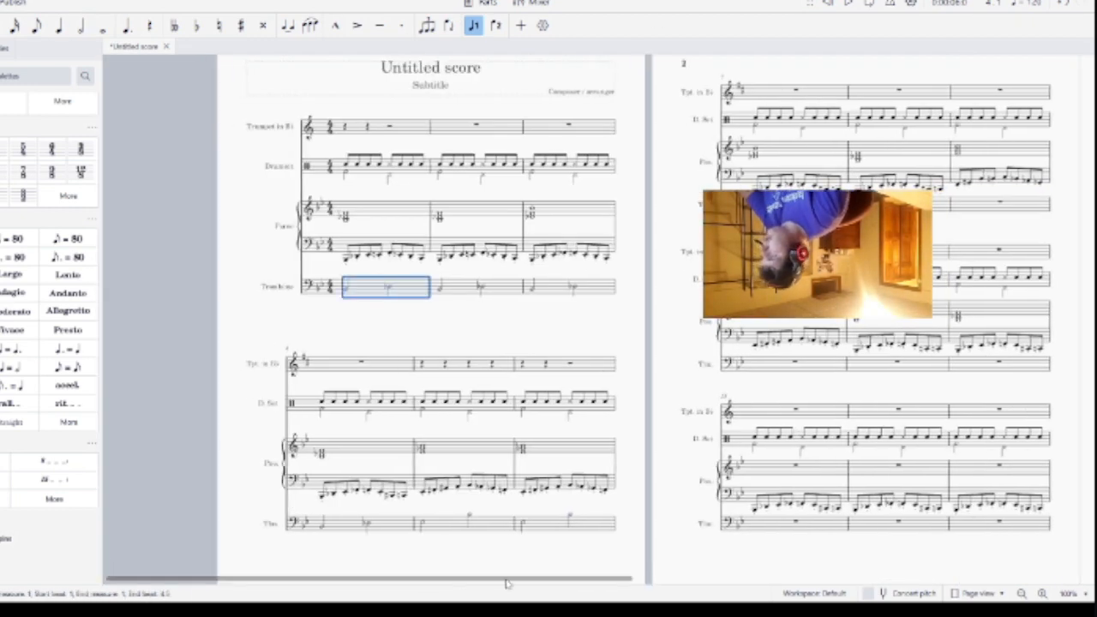
{"action": "left_click_drag", "start_coordinate": [507, 584], "coordinate": [596, 584]}
{"action": "left_click", "coordinate": [630, 205]}
{"action": "key", "text": "ctrl+v"}
{"action": "left_click", "coordinate": [726, 205]}
{"action": "left_click", "coordinate": [644, 208]}
{"action": "key", "text": "ctrl+c"}
{"action": "left_click", "coordinate": [722, 206]}
{"action": "key", "text": "ctrl+v"}
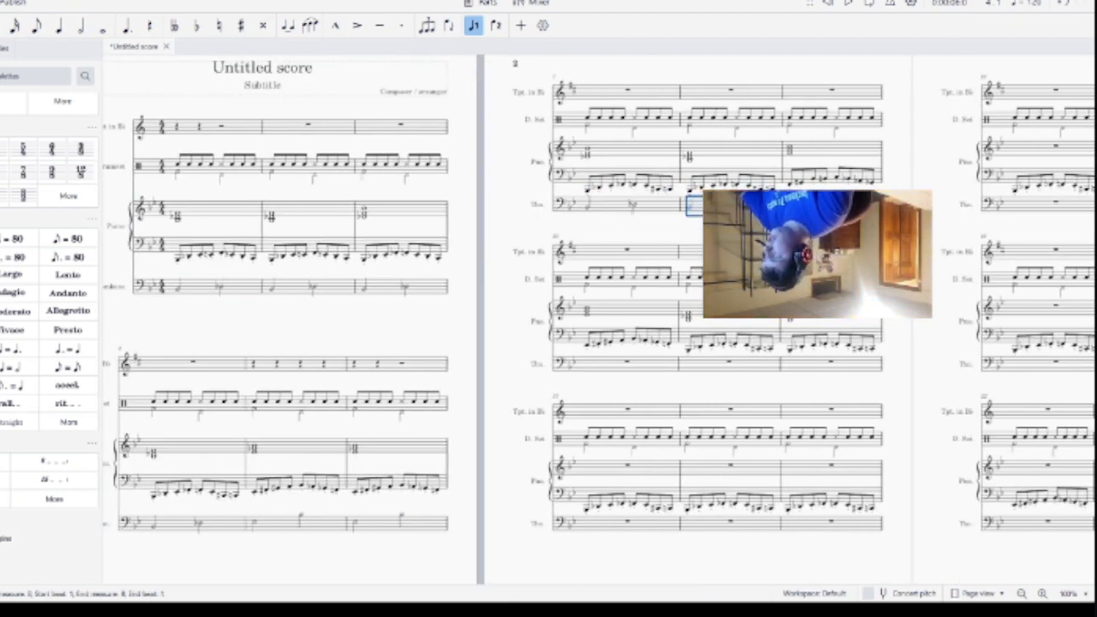
Step: Copy the trombone's measure 5 into measure 10 and enter two half notes in its measure 9
{"action": "left_click", "coordinate": [344, 524]}
{"action": "key", "text": "ctrl+c"}
{"action": "left_click", "coordinate": [591, 368]}
{"action": "key", "text": "ctrl+v"}
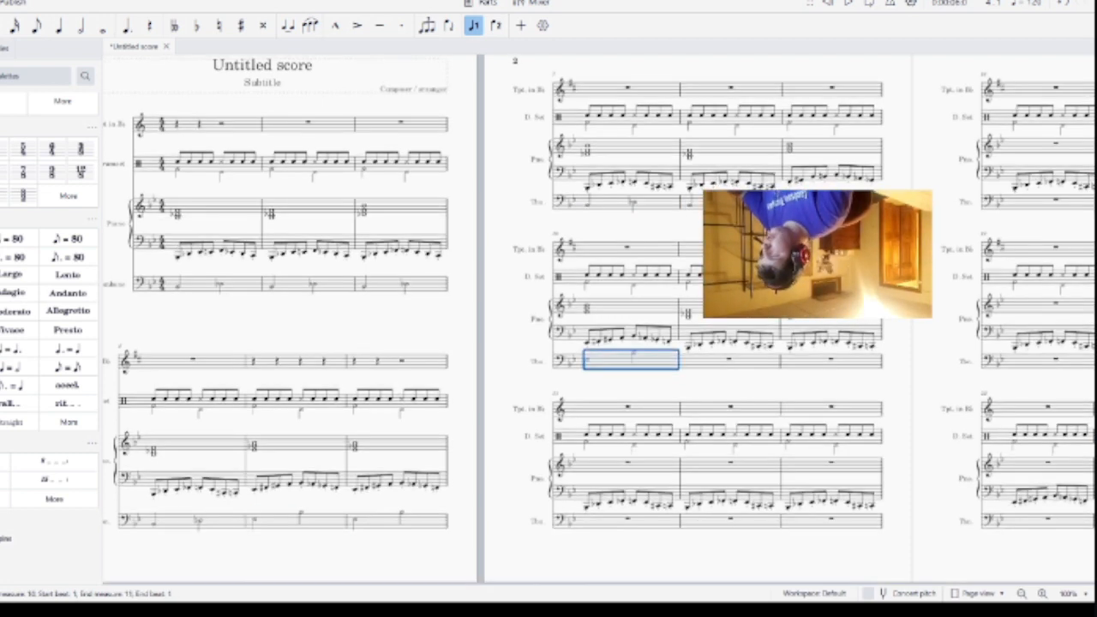
{"action": "key", "text": "Escape"}
{"action": "key", "text": "Escape"}
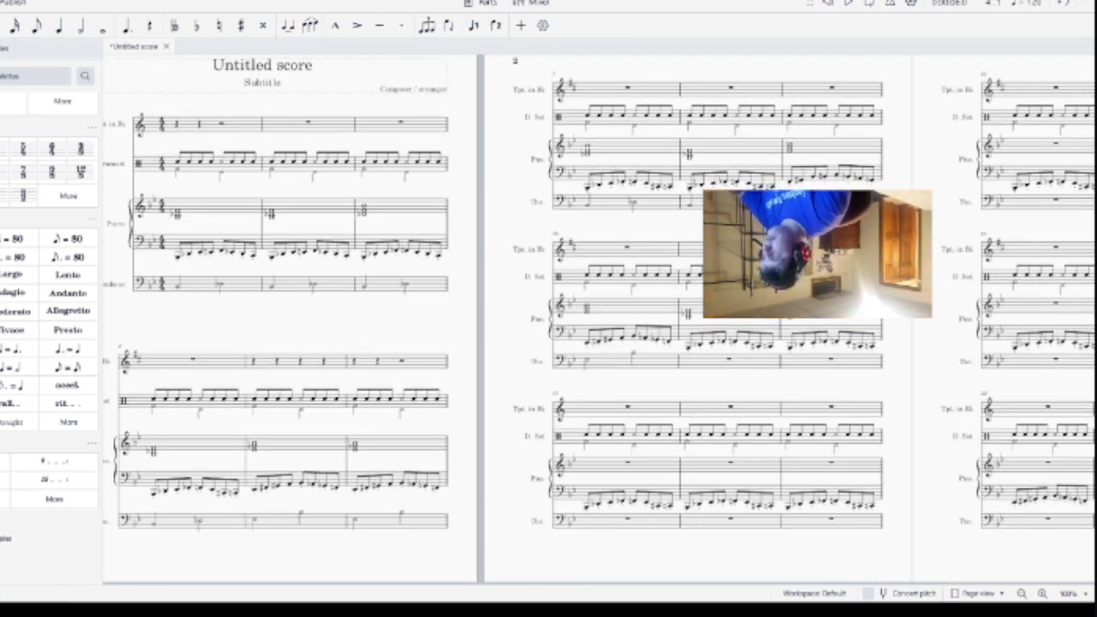
{"action": "left_click", "coordinate": [792, 203]}
{"action": "left_click", "coordinate": [793, 203]}
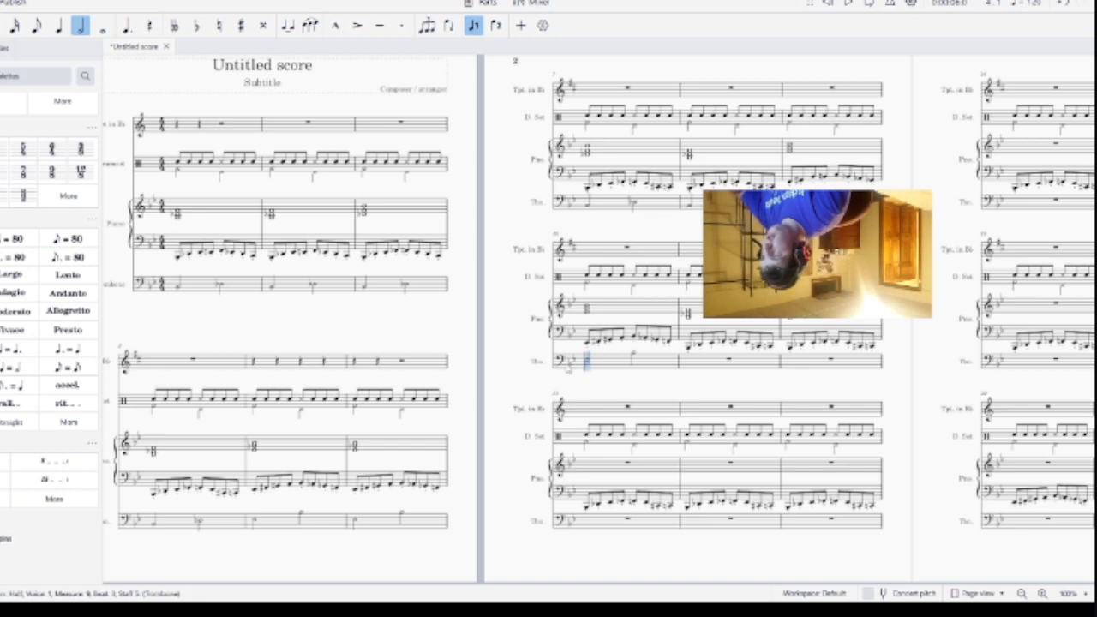
Step: Copy the trombone's measure 4 into measures 11 and 12 and play the score from the start
{"action": "left_click", "coordinate": [156, 525]}
{"action": "left_click", "coordinate": [733, 362]}
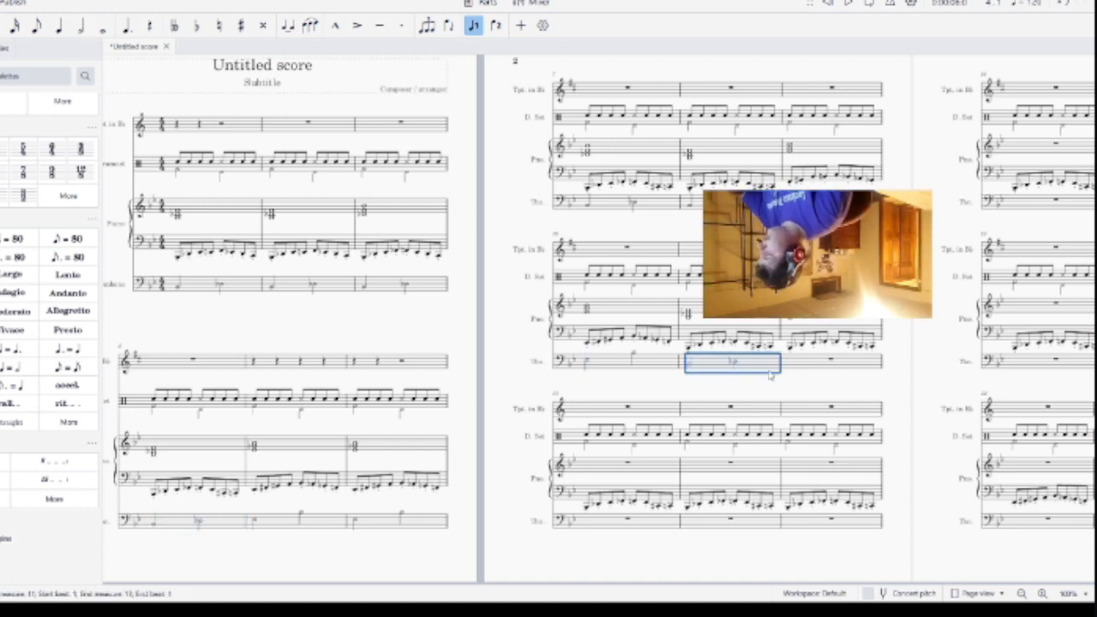
{"action": "left_click", "coordinate": [839, 367]}
{"action": "left_click", "coordinate": [849, 4]}
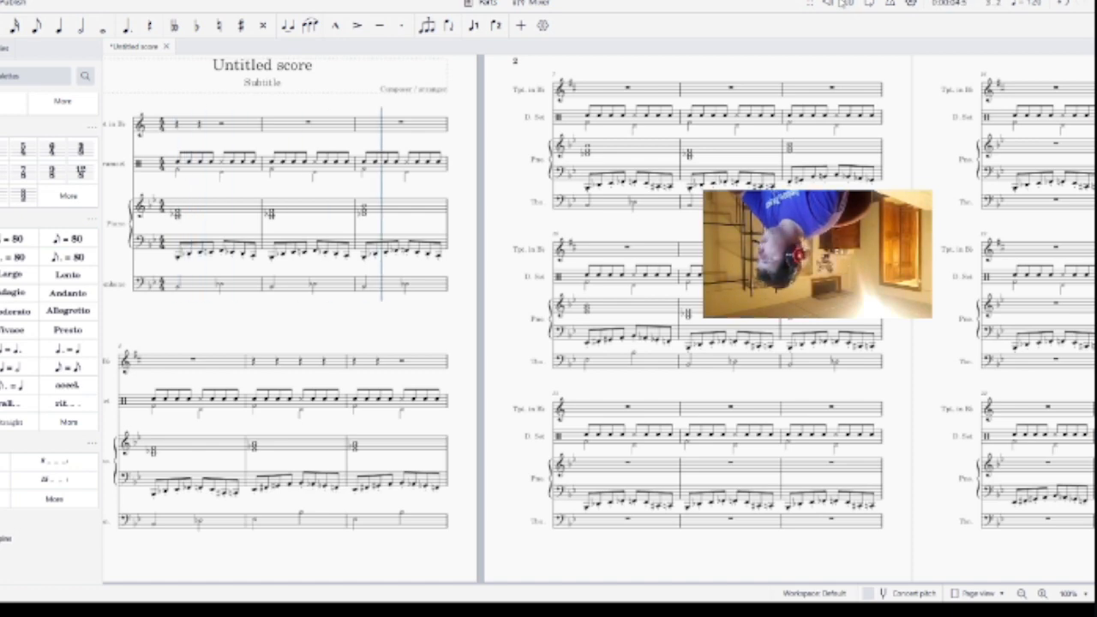
{"action": "left_click", "coordinate": [847, 3]}
Step: Add an mp dynamic to the trombone's first note and play the score briefly
{"action": "left_click", "coordinate": [178, 286]}
{"action": "scroll", "coordinate": [179, 288], "scroll_direction": "down", "scroll_amount": 2}
{"action": "left_click", "coordinate": [39, 538]}
{"action": "left_click", "coordinate": [44, 454]}
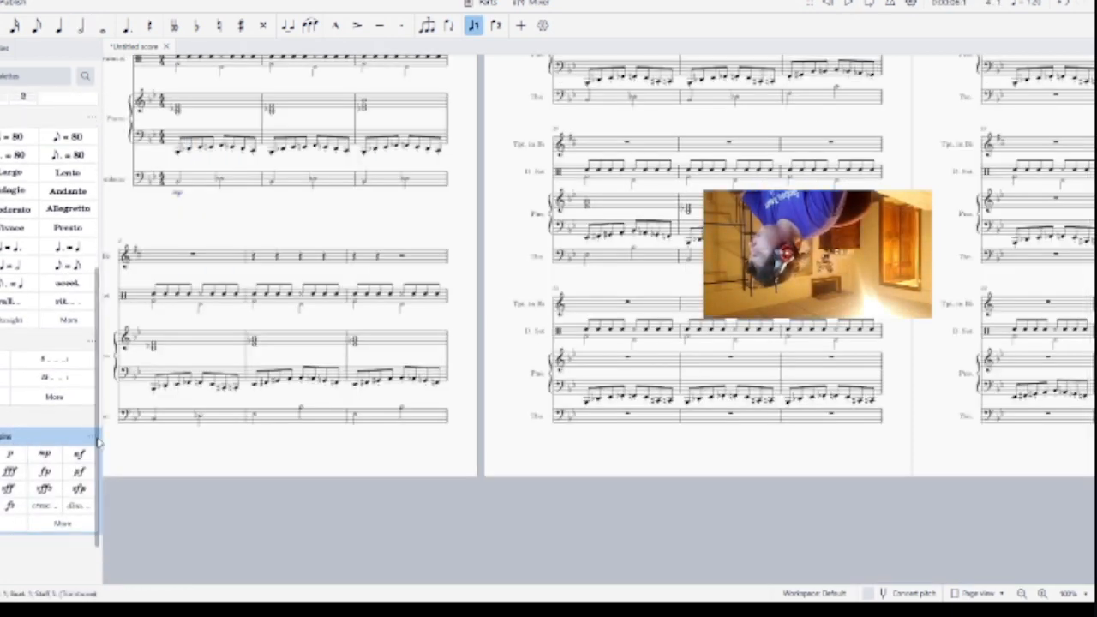
{"action": "left_click", "coordinate": [849, 3]}
{"action": "left_click", "coordinate": [849, 3]}
Step: Add an f dynamic to both piano staves and an mf dynamic to the drumset staff in measure 1
{"action": "left_click", "coordinate": [257, 212]}
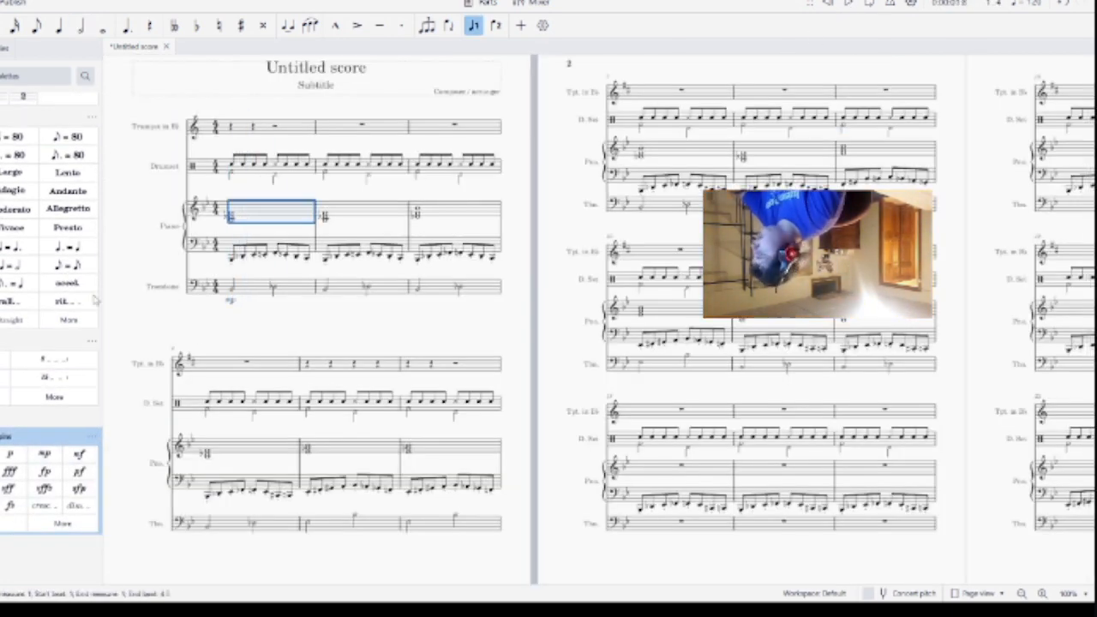
{"action": "left_click", "coordinate": [0, 471]}
{"action": "left_click", "coordinate": [257, 247]}
{"action": "left_click", "coordinate": [255, 249]}
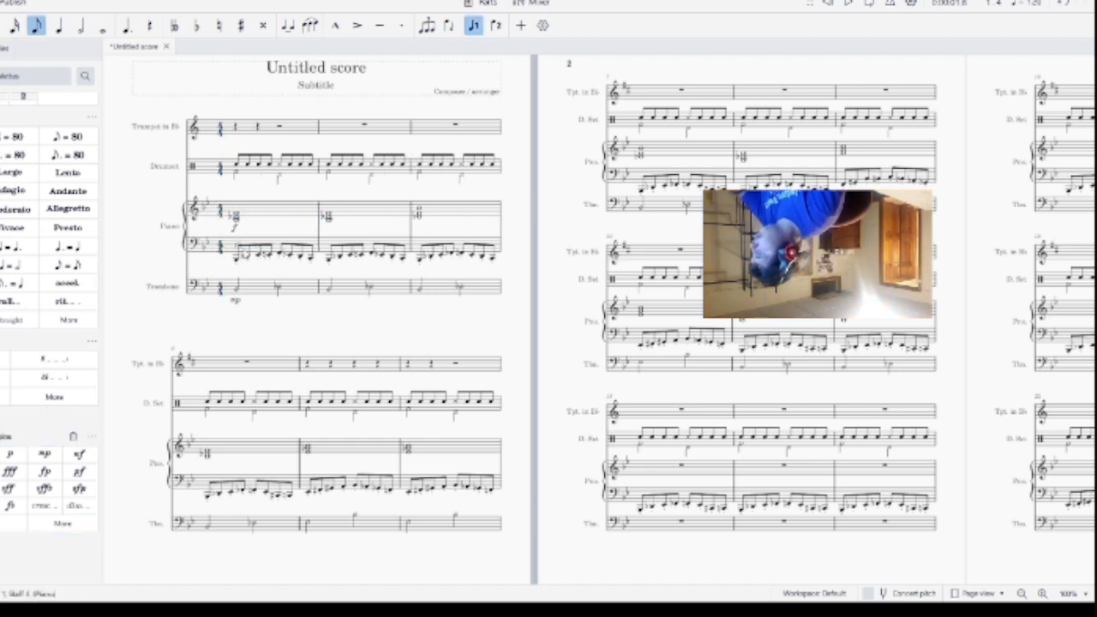
{"action": "left_click", "coordinate": [254, 246]}
{"action": "left_click", "coordinate": [0, 472]}
{"action": "left_click", "coordinate": [250, 162]}
{"action": "left_click", "coordinate": [0, 473]}
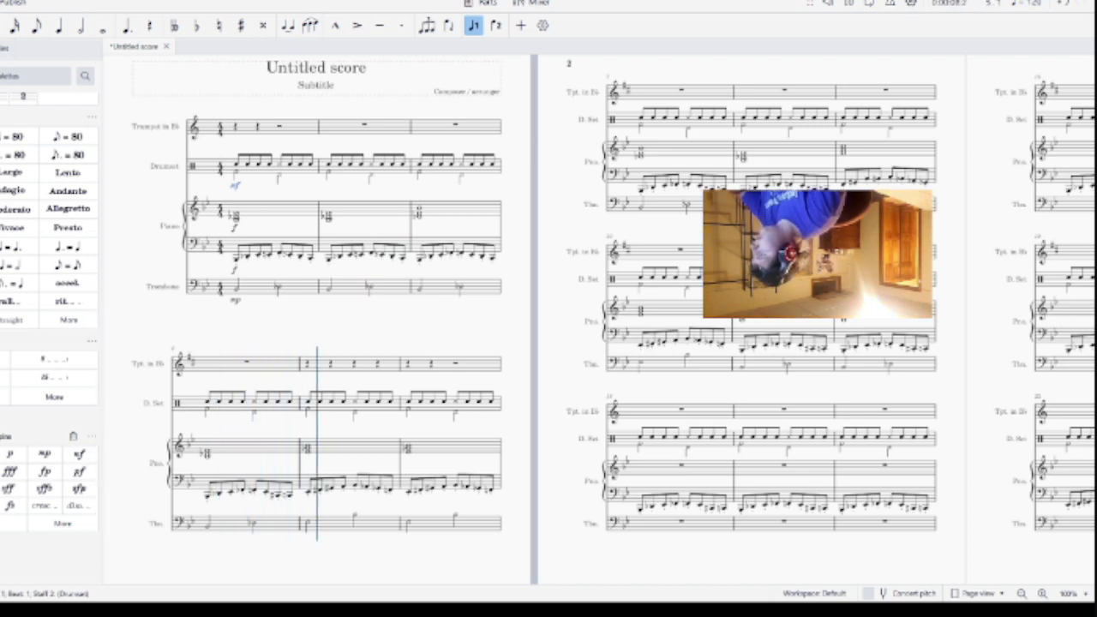
Step: Change the trombone's opening dynamic to p and both piano dynamics to ff, and play the score
{"action": "left_click", "coordinate": [236, 302]}
{"action": "left_click", "coordinate": [235, 269]}
{"action": "left_click", "coordinate": [0, 471]}
{"action": "left_click", "coordinate": [234, 229]}
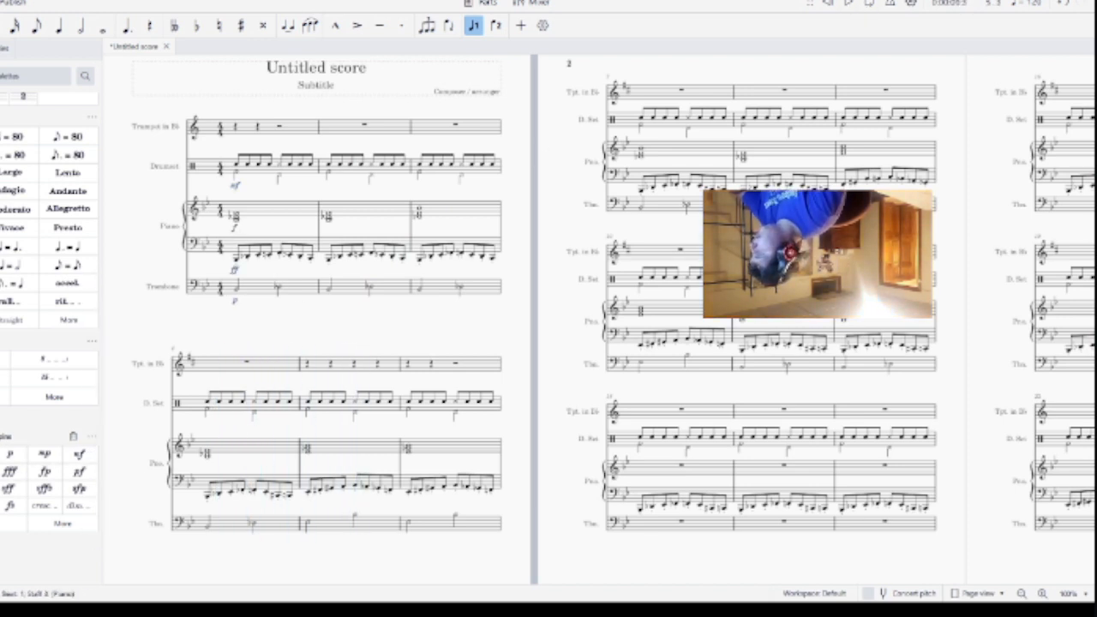
{"action": "left_click", "coordinate": [848, 4]}
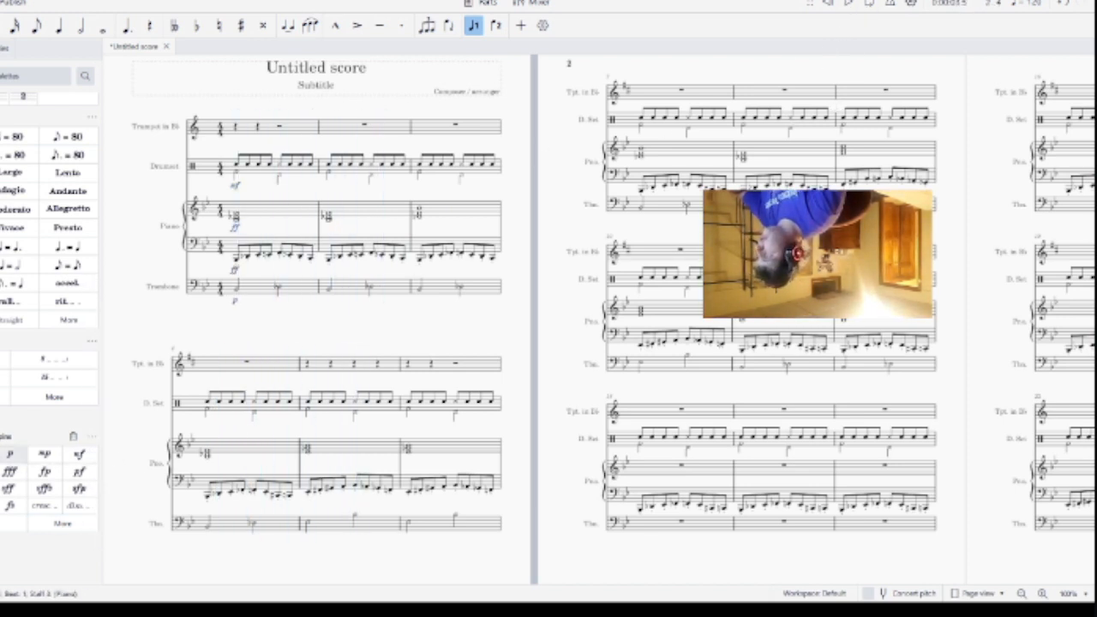
Step: Set both piano dynamics back to f and the drumset dynamic to mp, and play the score
{"action": "left_click", "coordinate": [0, 471]}
{"action": "left_click", "coordinate": [235, 270]}
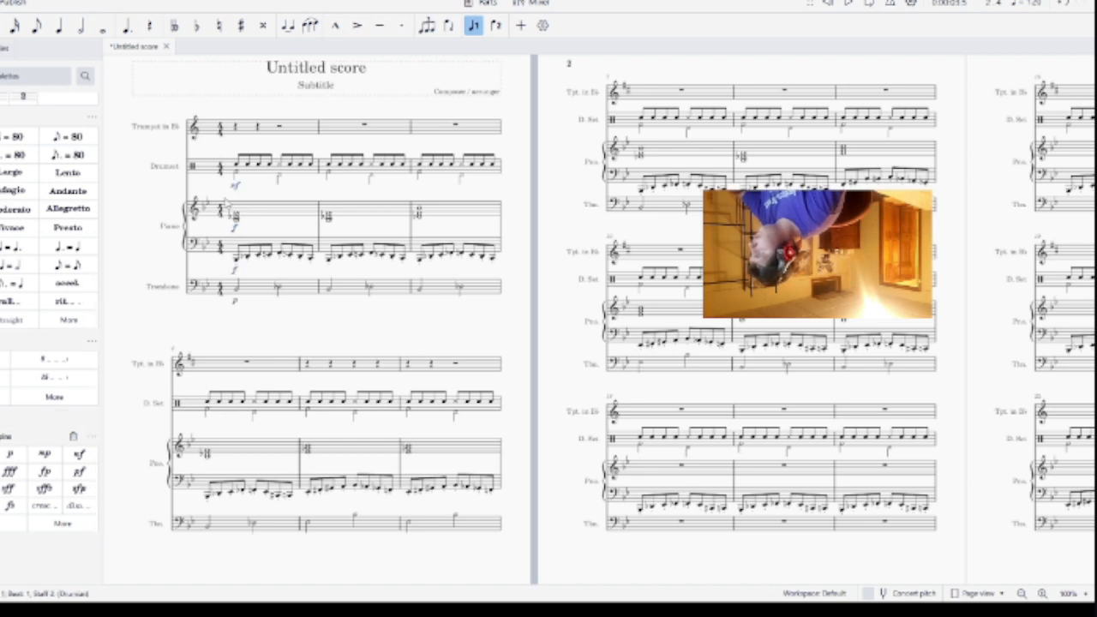
{"action": "left_click", "coordinate": [45, 453]}
{"action": "key", "text": "space"}
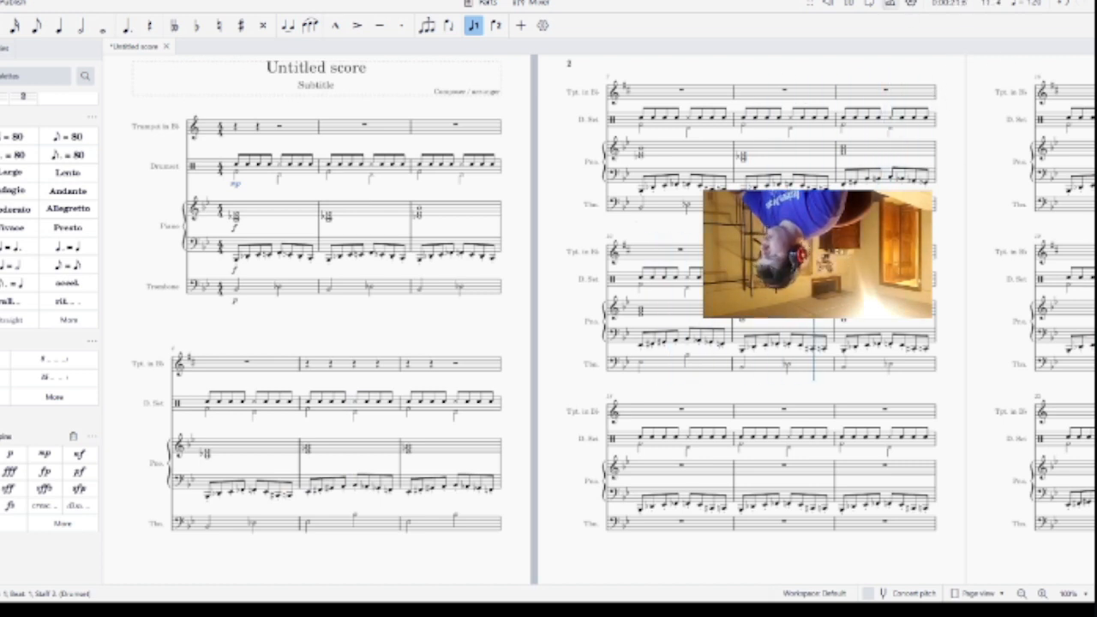
Step: Start a trumpet melody in measure 1 with a quarter note C followed by eighth notes from E-flat
{"action": "left_click", "coordinate": [236, 127]}
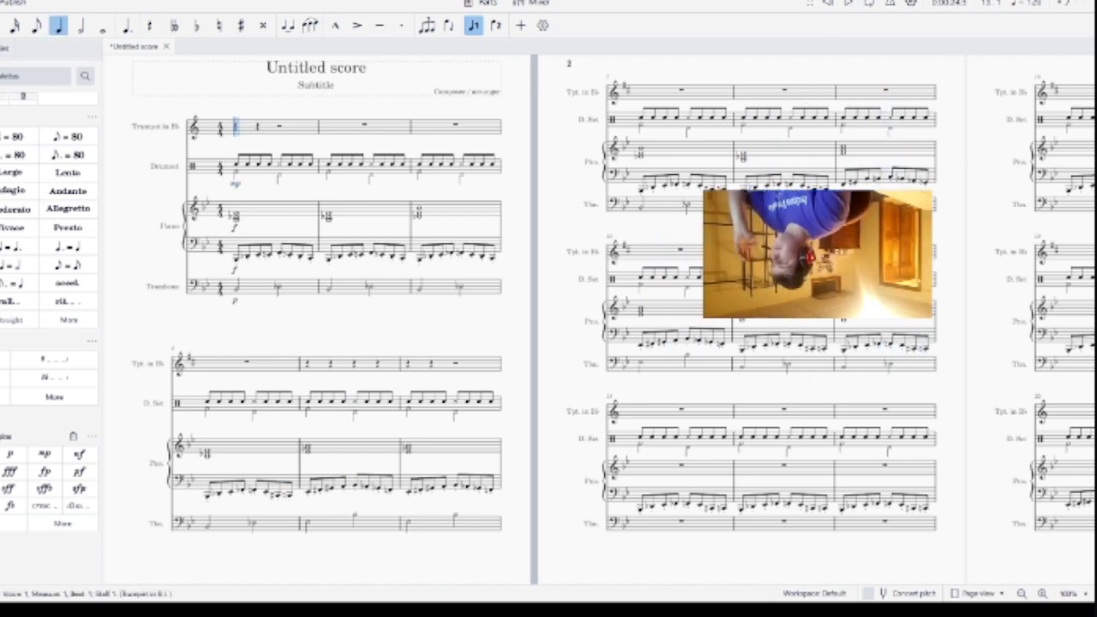
{"action": "key", "text": "c"}
{"action": "key", "text": "4"}
{"action": "key", "text": "e"}
{"action": "key", "text": "Down"}
{"action": "key", "text": "f"}
{"action": "key", "text": "f"}
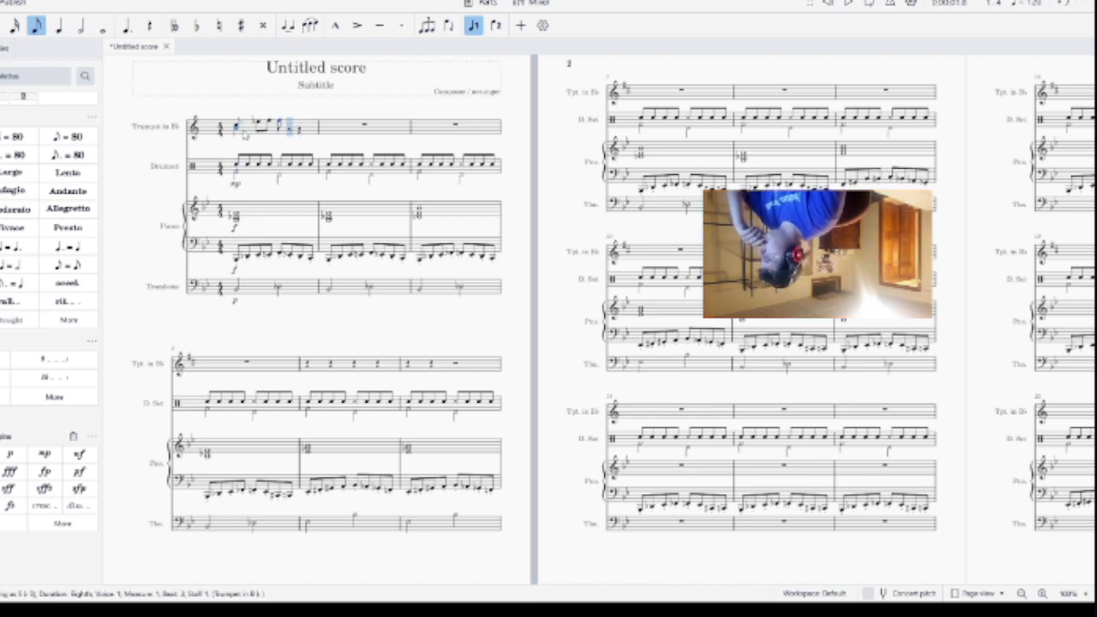
Step: Continue the trumpet melody with an eighth rest and further notes into measure 2, and play it back
{"action": "key", "text": "0"}
{"action": "key", "text": "g"}
{"action": "key", "text": "f"}
{"action": "key", "text": "f"}
{"action": "left_click", "coordinate": [236, 126]}
{"action": "left_click", "coordinate": [829, 5]}
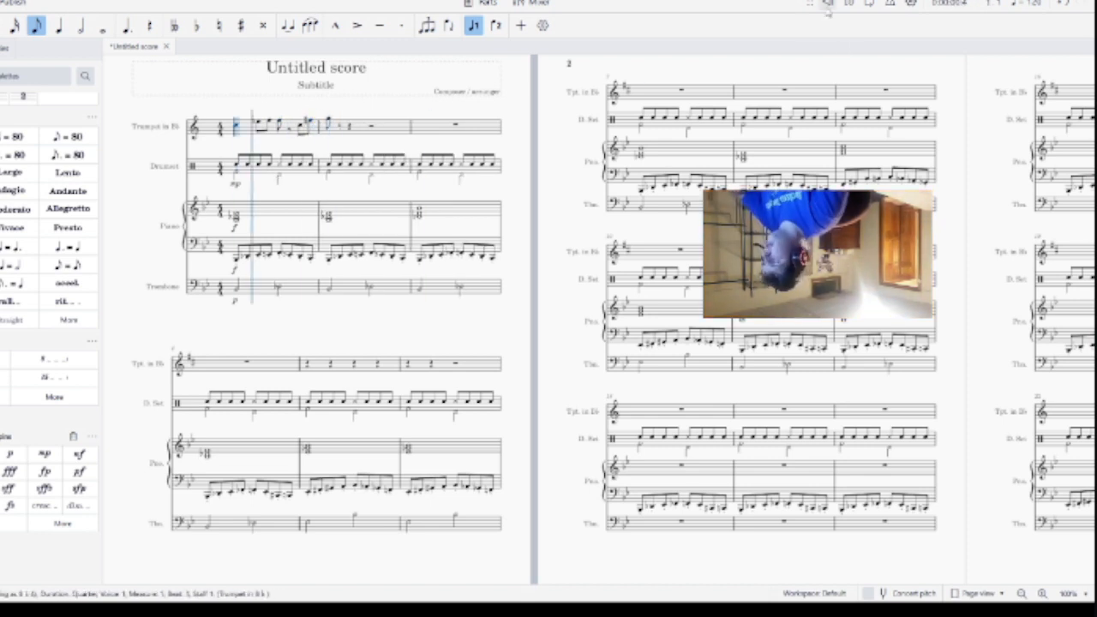
{"action": "key", "text": "space"}
Step: Make the trumpet's last note in measure 1 a quarter and enter a half note after the first eighth in measure 2
{"action": "left_click", "coordinate": [300, 127]}
{"action": "key", "text": "5"}
{"action": "left_click", "coordinate": [346, 128]}
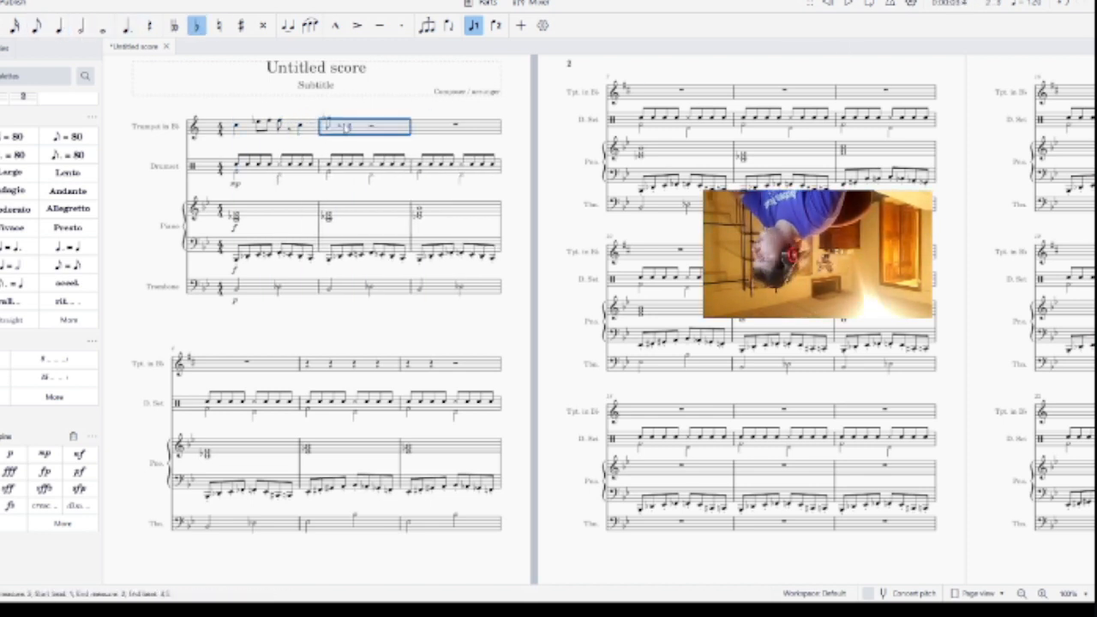
{"action": "left_click", "coordinate": [328, 125]}
{"action": "key", "text": "6"}
{"action": "key", "text": "g"}
{"action": "key", "text": "space"}
{"action": "key", "text": "Up"}
Step: Set the opening dynamics to p for the drumset, mf for both piano staves and pp for the trombone
{"action": "left_click", "coordinate": [235, 300]}
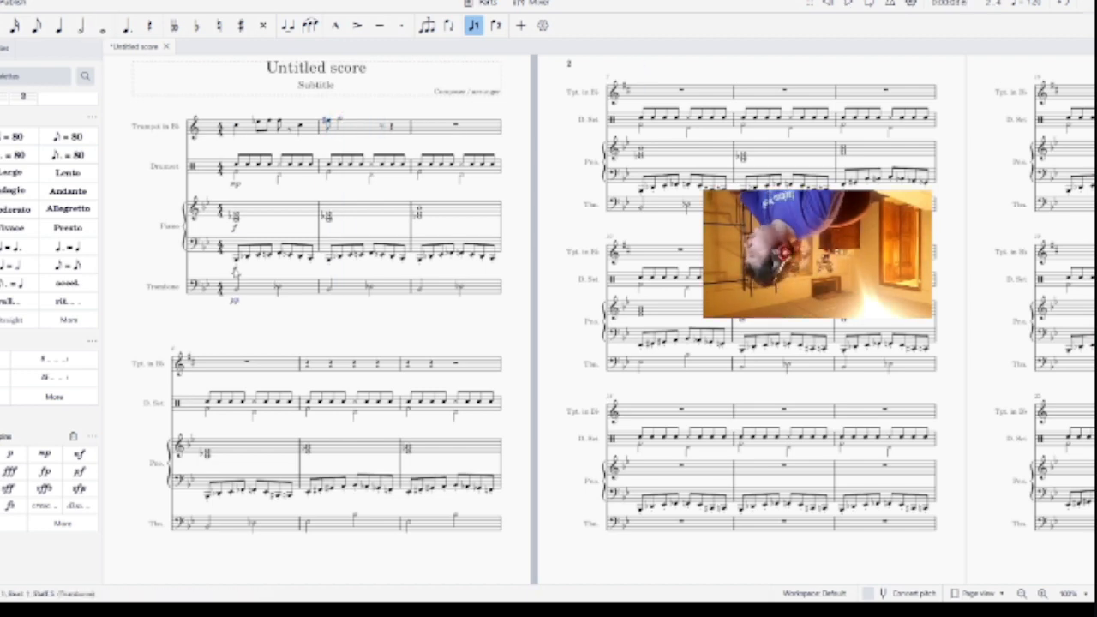
{"action": "left_click", "coordinate": [10, 453]}
{"action": "key", "text": "space"}
Step: Move the trumpet phrase from measures 1 and 2 to measures 3 and 4, clearing the original measures
{"action": "left_click", "coordinate": [428, 128]}
{"action": "key", "text": "ctrl+v"}
{"action": "key", "text": "ctrl+v"}
{"action": "left_click", "coordinate": [354, 135]}
{"action": "key", "text": "Delete"}
Step: Fill the trumpet's measure 5 with a quarter note followed by a descending run of six eighth notes
{"action": "left_click", "coordinate": [305, 366]}
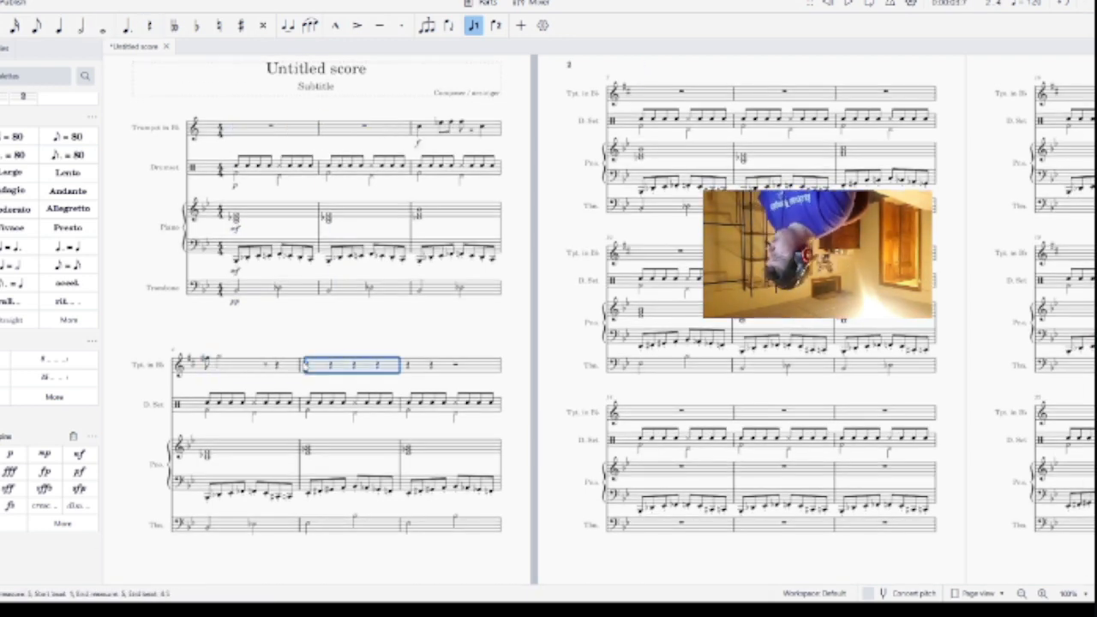
{"action": "key", "text": "n"}
{"action": "left_click", "coordinate": [309, 358]}
{"action": "key", "text": "4"}
{"action": "left_click", "coordinate": [332, 352]}
{"action": "left_click", "coordinate": [343, 352]}
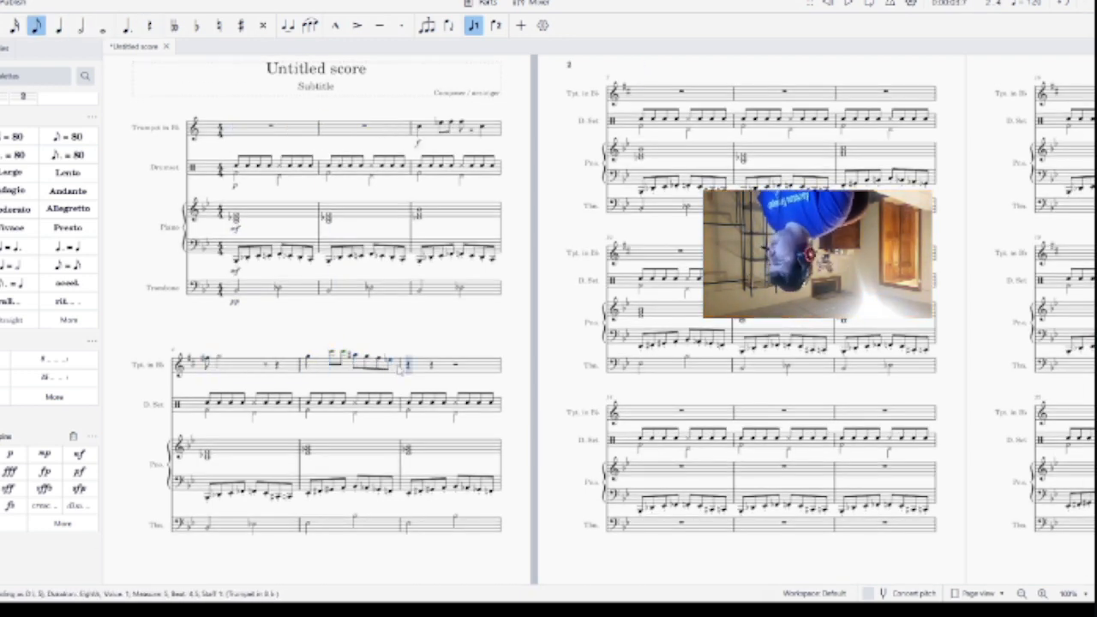
Step: Enter an eighth note and a dotted half note in the trumpet's measure 6 and play the score back
{"action": "key", "text": "6"}
{"action": "left_click", "coordinate": [420, 366]}
{"action": "key", "text": "period"}
{"action": "left_click", "coordinate": [420, 366]}
{"action": "left_click", "coordinate": [641, 335]}
{"action": "key", "text": "space"}
{"action": "left_click", "coordinate": [827, 3]}
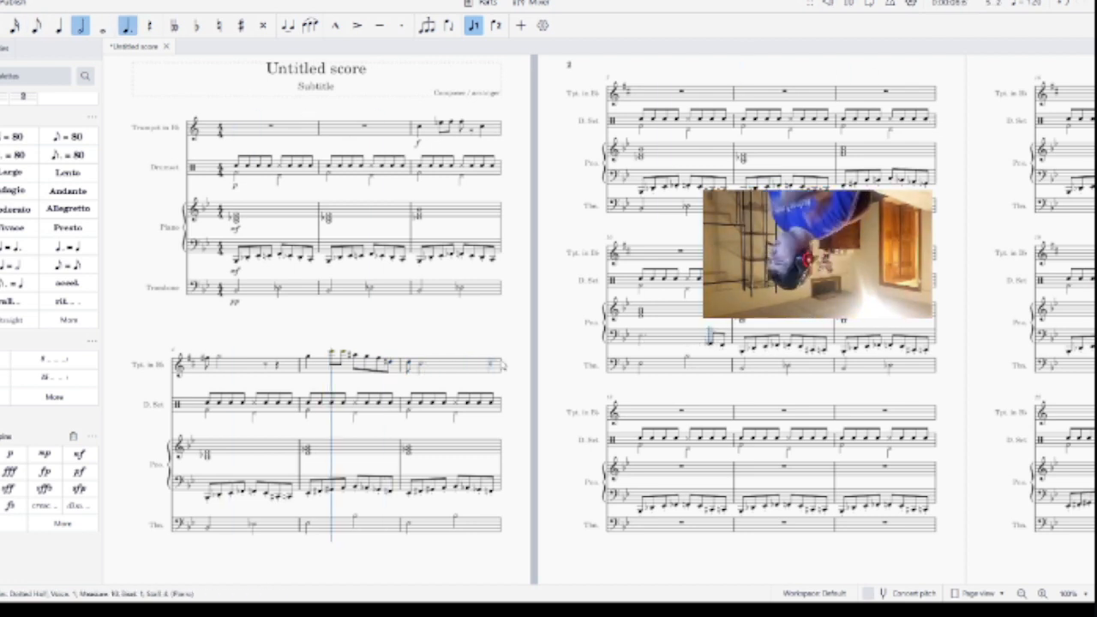
Step: Paste the trumpet phrase from measure 3 into the trumpet's measures 4 and 7
{"action": "key", "text": "space"}
{"action": "left_click", "coordinate": [248, 366]}
{"action": "key", "text": "ctrl+v"}
{"action": "left_click", "coordinate": [656, 96]}
{"action": "key", "text": "ctrl+v"}
Step: Enter a short note and a half note in the trumpet's measure 8 and play the score briefly
{"action": "left_click", "coordinate": [757, 98]}
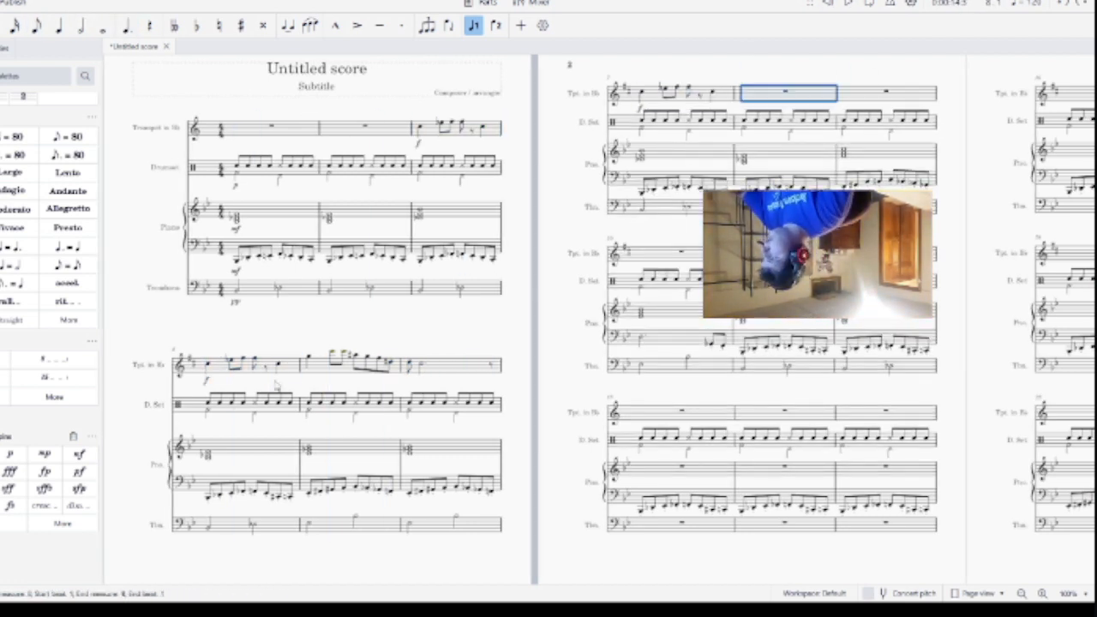
{"action": "left_click", "coordinate": [744, 87]}
{"action": "left_click", "coordinate": [827, 3]}
{"action": "key", "text": "space"}
{"action": "key", "text": "space"}
Step: Rework the trumpet's measure 4 into an eighth note and a half note tied to a short closing note
{"action": "left_click", "coordinate": [208, 364]}
{"action": "key", "text": "4"}
{"action": "key", "text": "period"}
{"action": "left_click", "coordinate": [227, 366]}
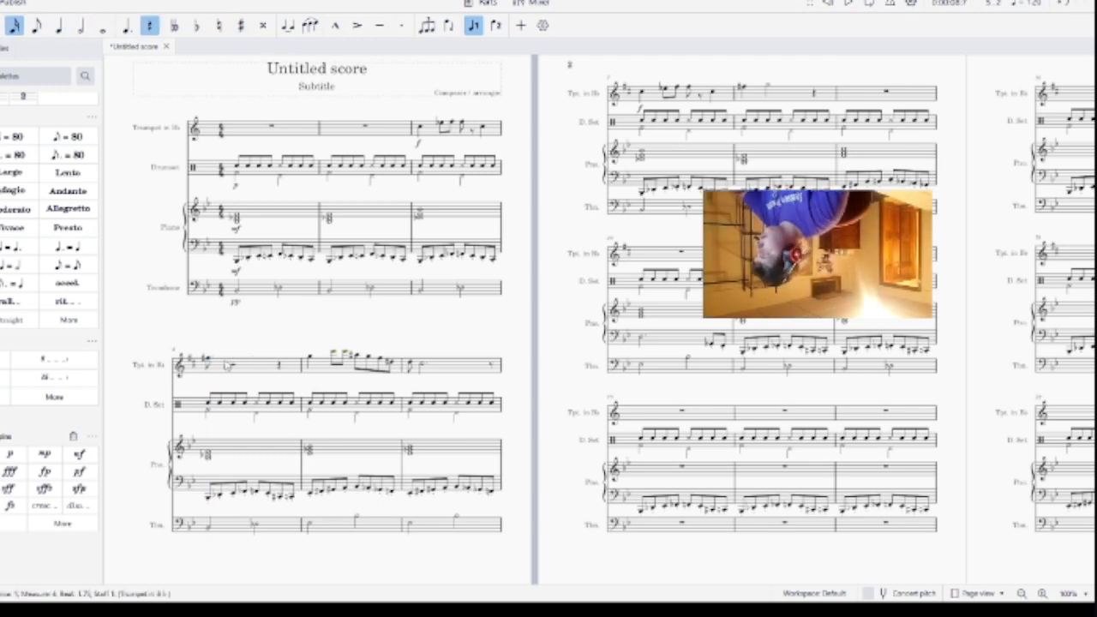
{"action": "key", "text": "g"}
{"action": "left_click", "coordinate": [82, 26]}
{"action": "left_click", "coordinate": [274, 366]}
{"action": "left_click", "coordinate": [227, 357]}
Step: Copy the trumpet's measure 4 into measure 8 and play the score from the start
{"action": "left_click", "coordinate": [744, 95]}
{"action": "key", "text": "ctrl+v"}
{"action": "left_click", "coordinate": [828, 3]}
{"action": "key", "text": "space"}
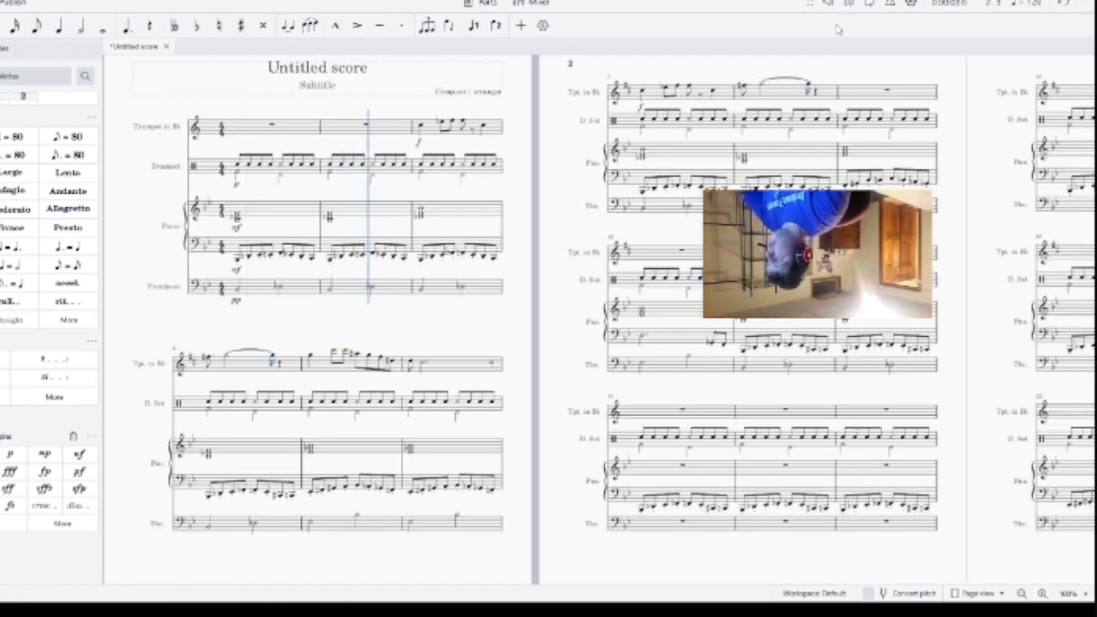
Step: Stop playback and replace the held note in the trumpet's measure 8 with eighth notes
{"action": "key", "text": "space"}
{"action": "left_click", "coordinate": [744, 89]}
{"action": "key", "text": "period"}
{"action": "left_click", "coordinate": [757, 96]}
{"action": "key", "text": "4"}
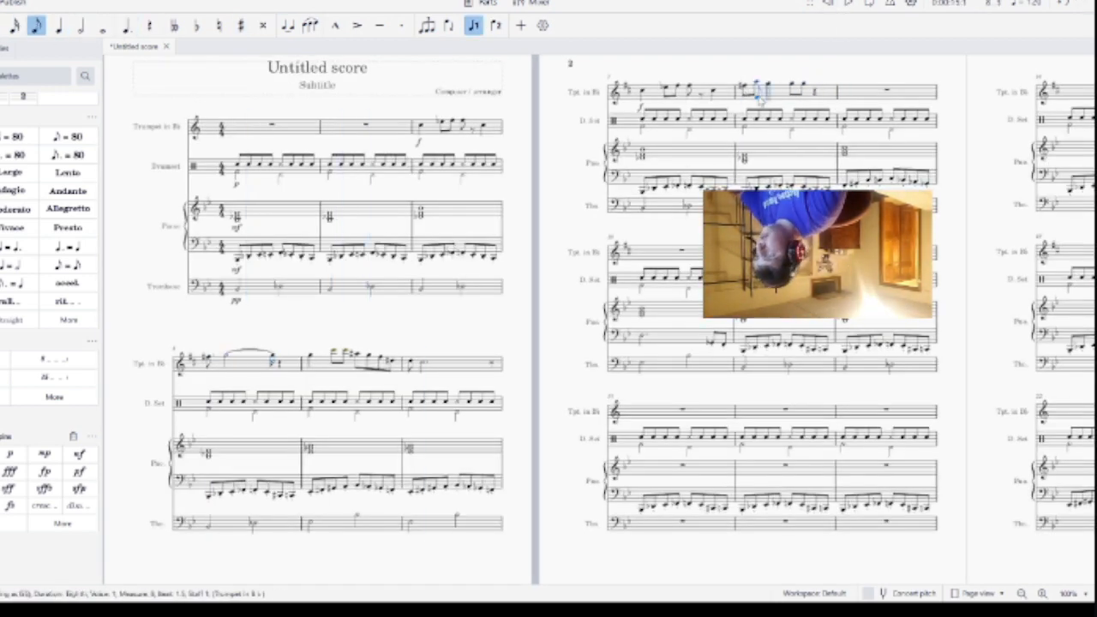
Step: Undo the eighth-note replacement in the trumpet's measure 8 and play the score briefly
{"action": "key", "text": "ctrl+z"}
{"action": "key", "text": "ctrl+z"}
{"action": "left_click", "coordinate": [292, 364]}
{"action": "key", "text": "space"}
{"action": "key", "text": "space"}
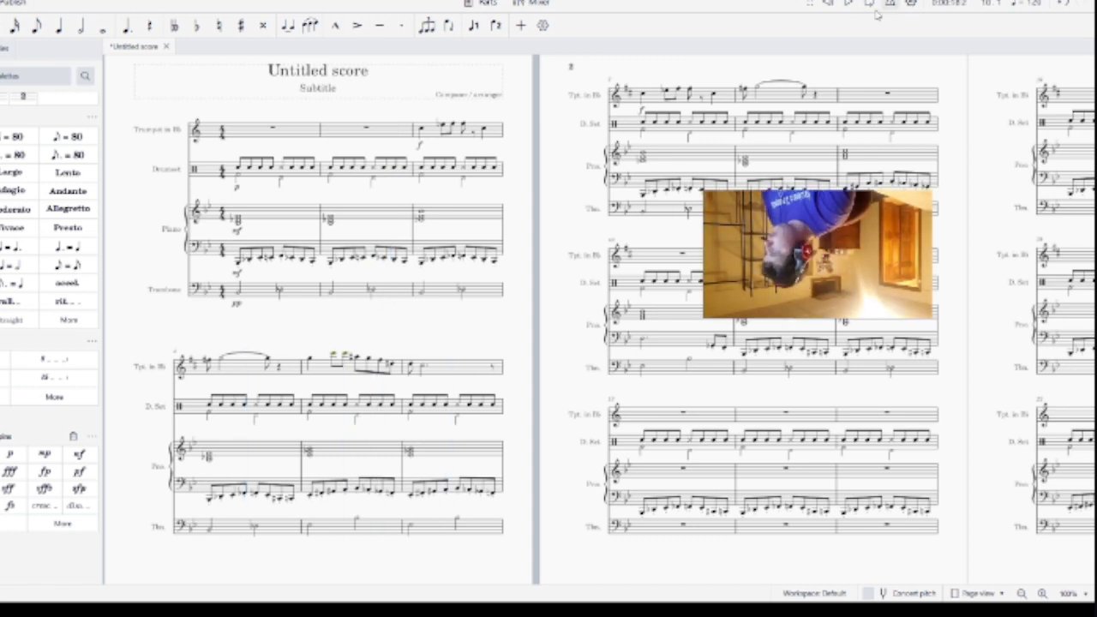
Step: Enter a melody of eighth and quarter notes in the trumpet's measure 9 and play it back
{"action": "key", "text": "n"}
{"action": "key", "text": "4"}
{"action": "left_click", "coordinate": [876, 97]}
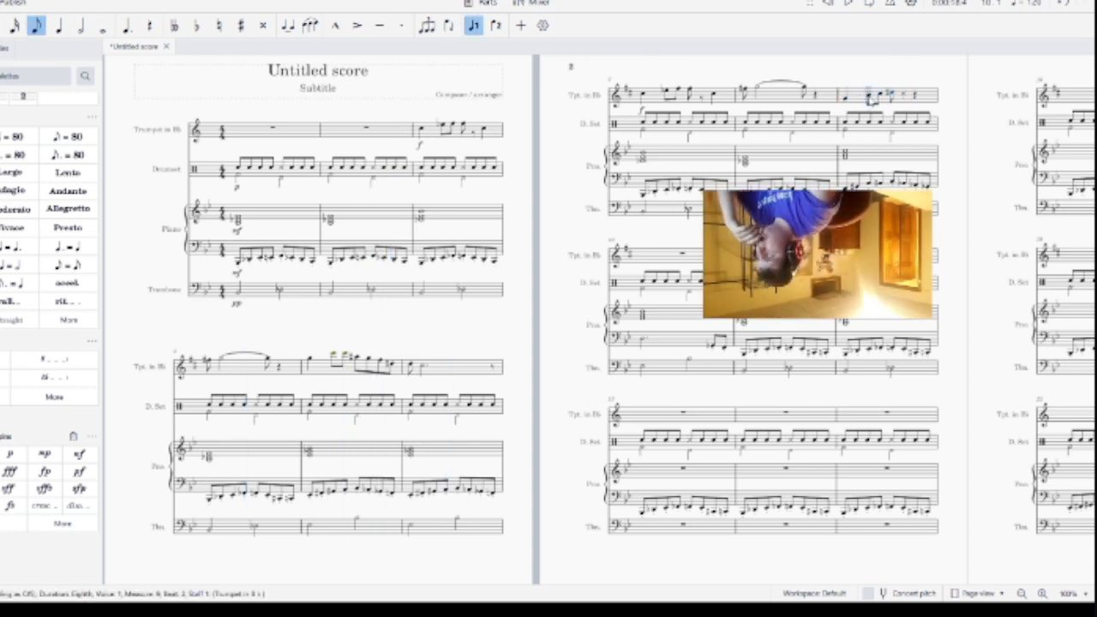
{"action": "left_click", "coordinate": [895, 96]}
{"action": "key", "text": "5"}
{"action": "left_click", "coordinate": [905, 94]}
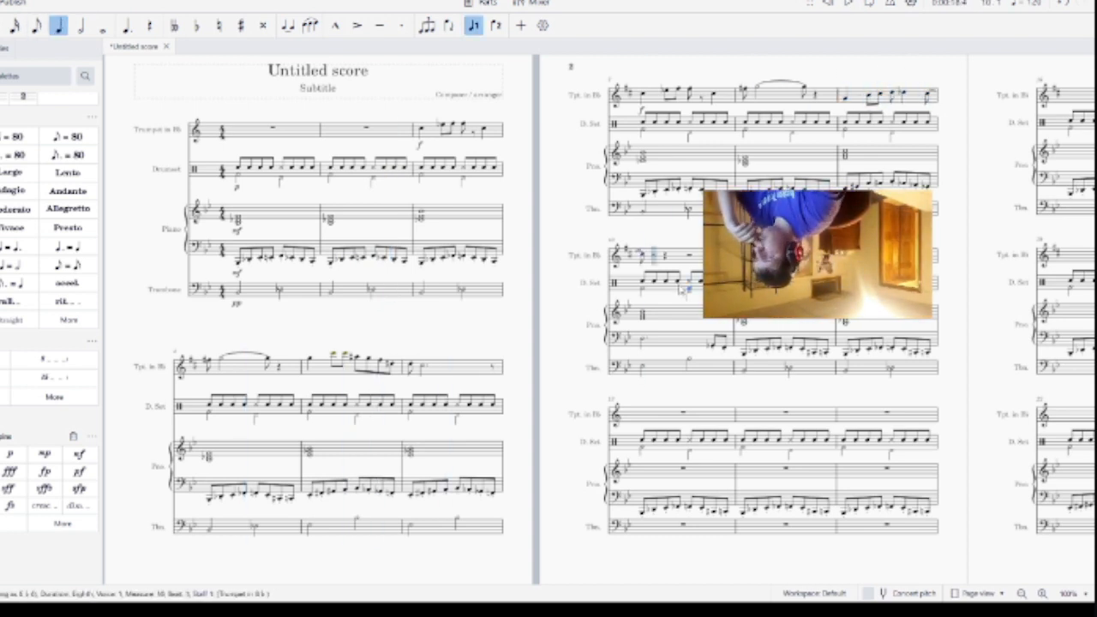
{"action": "key", "text": "4"}
{"action": "left_click", "coordinate": [927, 97]}
{"action": "key", "text": "0"}
{"action": "left_click", "coordinate": [827, 3]}
{"action": "key", "text": "space"}
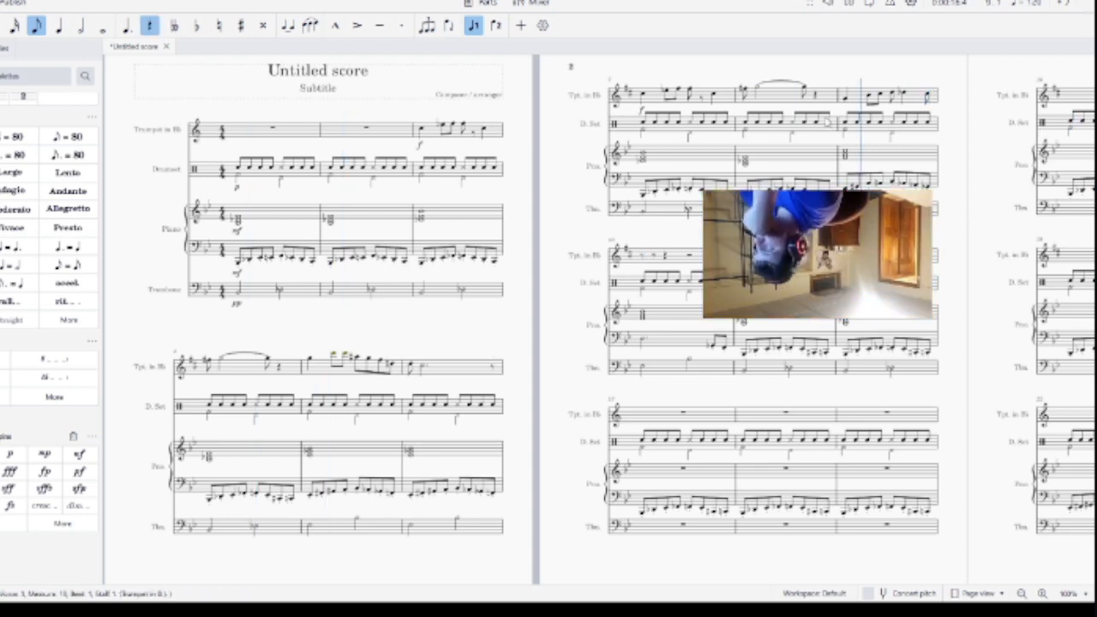
{"action": "key", "text": "space"}
Step: Enter a short eighth-note phrase in the trumpet's measure 13
{"action": "left_click", "coordinate": [673, 340]}
{"action": "key", "text": "ctrl+v"}
{"action": "left_click", "coordinate": [789, 314]}
{"action": "left_click", "coordinate": [685, 415]}
{"action": "key", "text": "n"}
{"action": "left_click", "coordinate": [723, 416]}
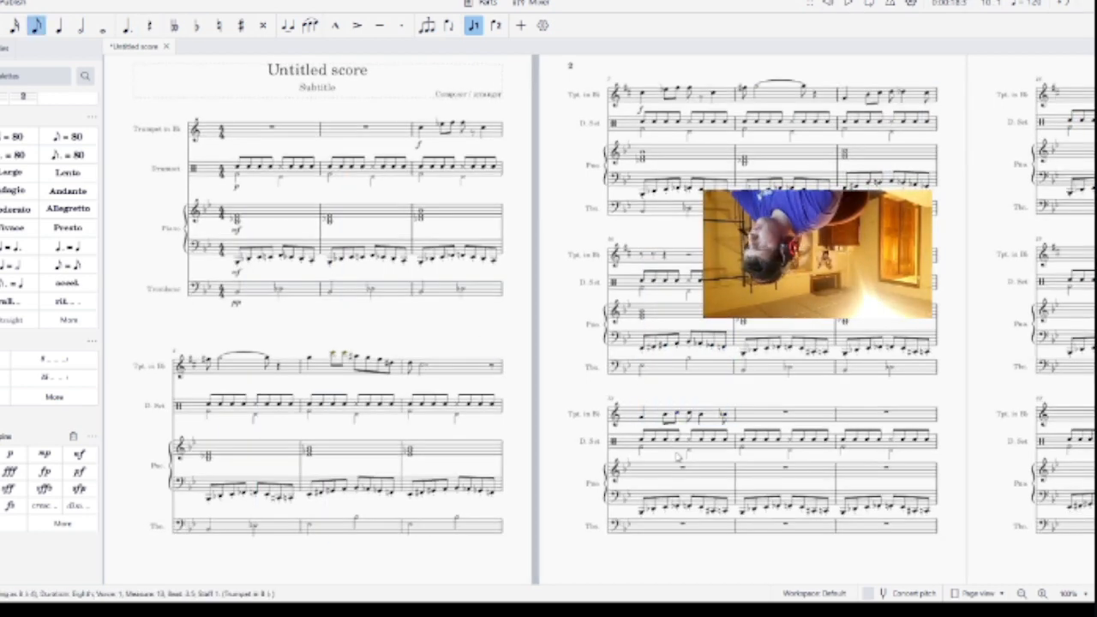
Step: Move the trumpet's phrase from measure 13 to measure 10
{"action": "key", "text": "space"}
{"action": "left_click", "coordinate": [686, 415]}
{"action": "key", "text": "ctrl+x"}
{"action": "left_click", "coordinate": [668, 256]}
{"action": "key", "text": "ctrl+v"}
Step: Enter short notes and rests in the trumpet's measure 11 and continue the melody with eighth notes in measure 12
{"action": "left_click_drag", "start_coordinate": [783, 257], "coordinate": [785, 255]}
{"action": "left_click", "coordinate": [784, 255]}
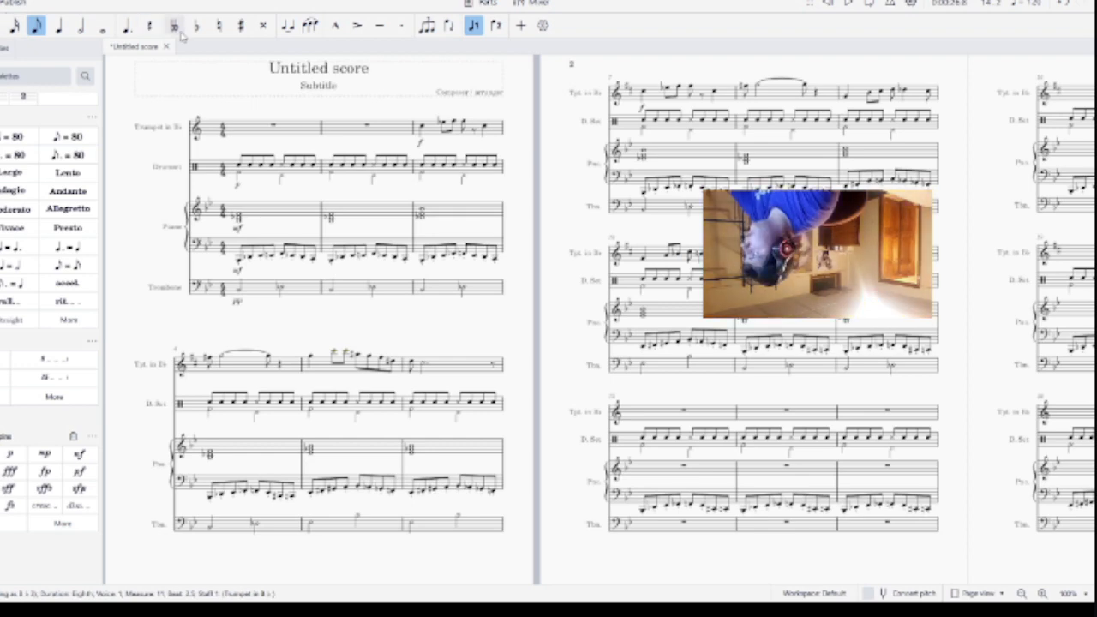
{"action": "key", "text": "Right"}
{"action": "key", "text": "Right"}
{"action": "key", "text": "Right"}
{"action": "key", "text": "Right"}
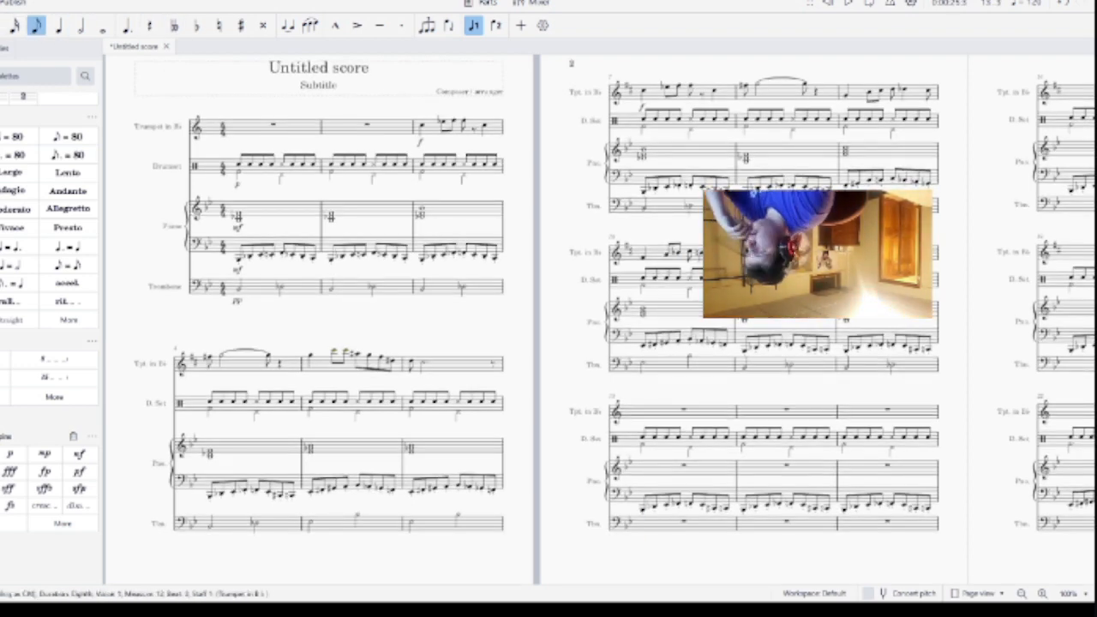
Step: Play back the trumpet melody and step back through the notes of measure 12
{"action": "left_click", "coordinate": [848, 4]}
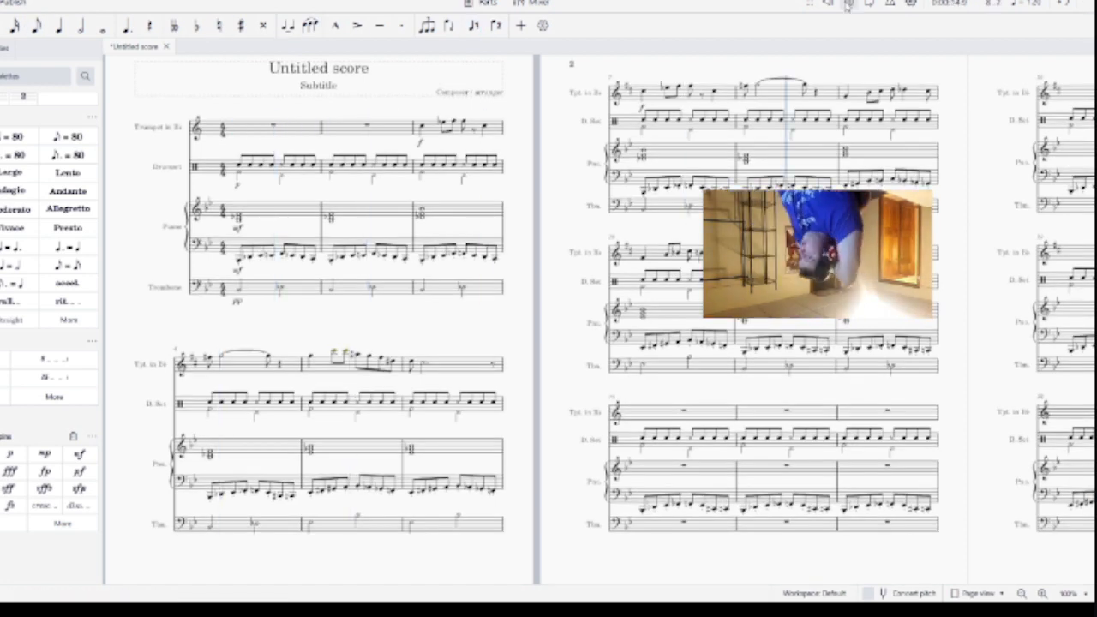
{"action": "left_click", "coordinate": [848, 5]}
{"action": "key", "text": "Left"}
{"action": "key", "text": "Left"}
{"action": "key", "text": "Left"}
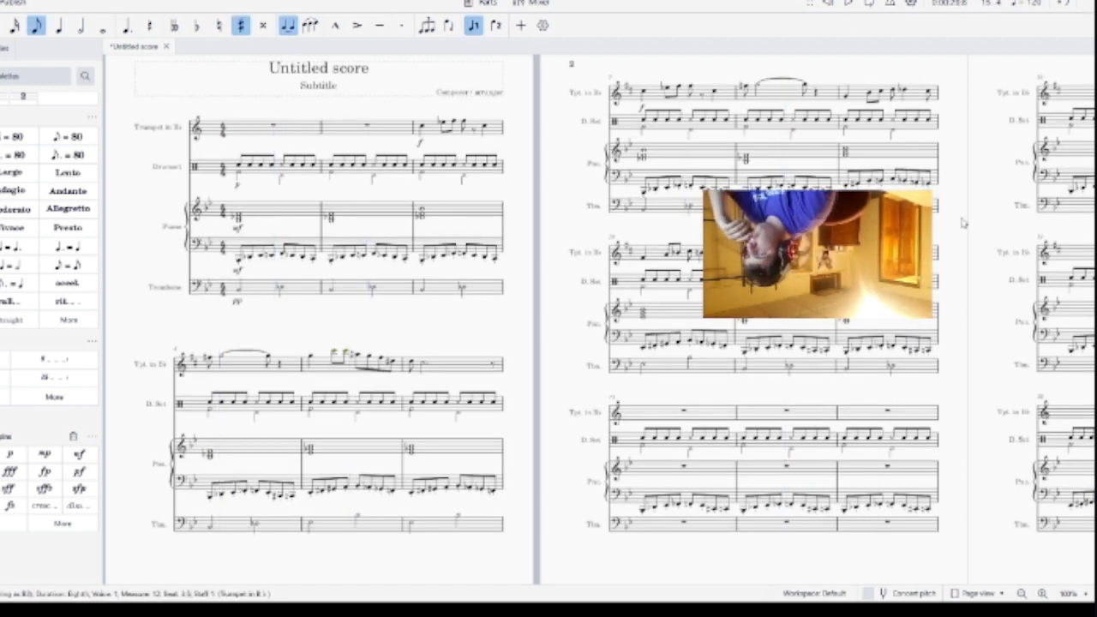
{"action": "left_click", "coordinate": [828, 5]}
{"action": "left_click", "coordinate": [848, 4]}
{"action": "key", "text": "space"}
Step: Enter a half note, a quarter note and four sixteenth notes in the trumpet's measure 13, a half note in measure 14, and play them back
{"action": "left_click", "coordinate": [643, 422]}
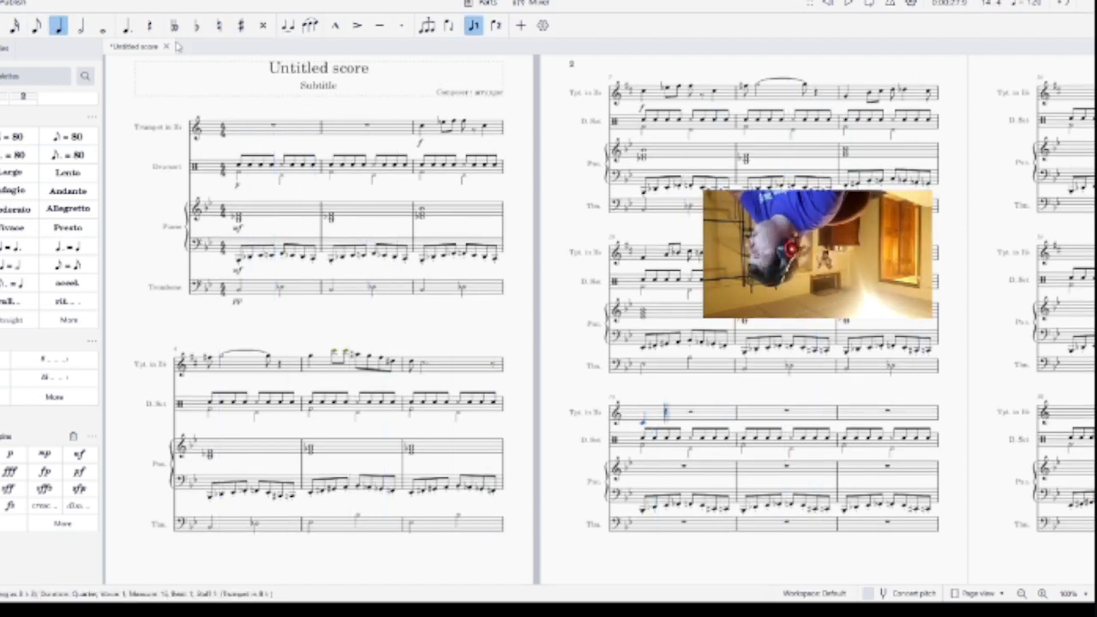
{"action": "key", "text": "6"}
{"action": "key", "text": "5"}
{"action": "left_click", "coordinate": [689, 422]}
{"action": "key", "text": "3"}
{"action": "left_click", "coordinate": [711, 420]}
{"action": "left_click", "coordinate": [734, 419]}
{"action": "key", "text": "6"}
{"action": "left_click", "coordinate": [751, 416]}
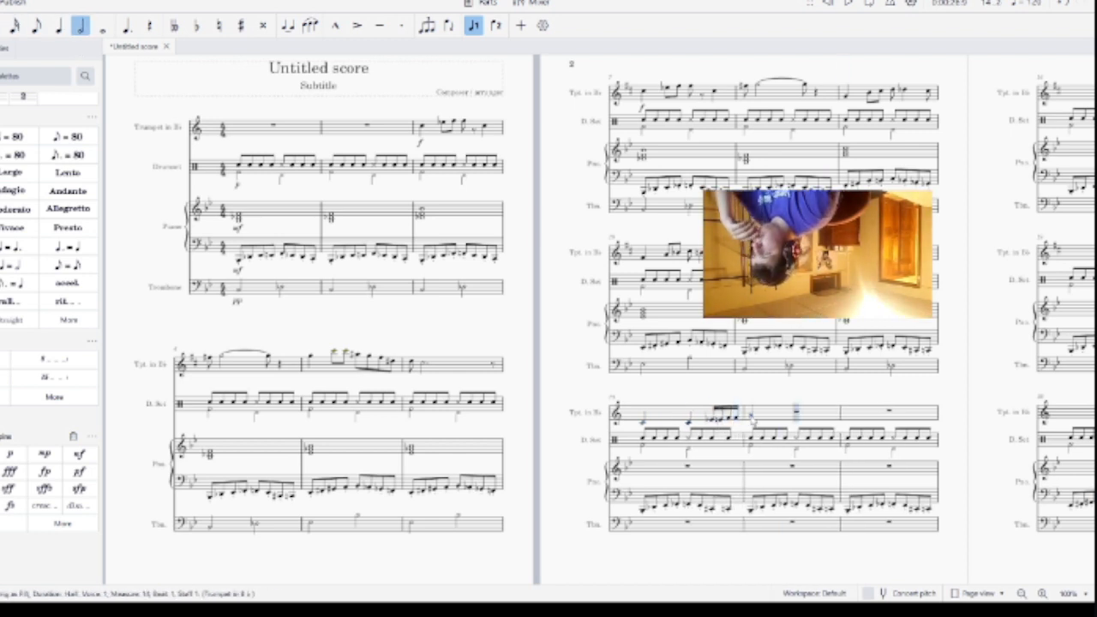
{"action": "left_click", "coordinate": [828, 4]}
{"action": "left_click", "coordinate": [848, 5]}
{"action": "key", "text": "space"}
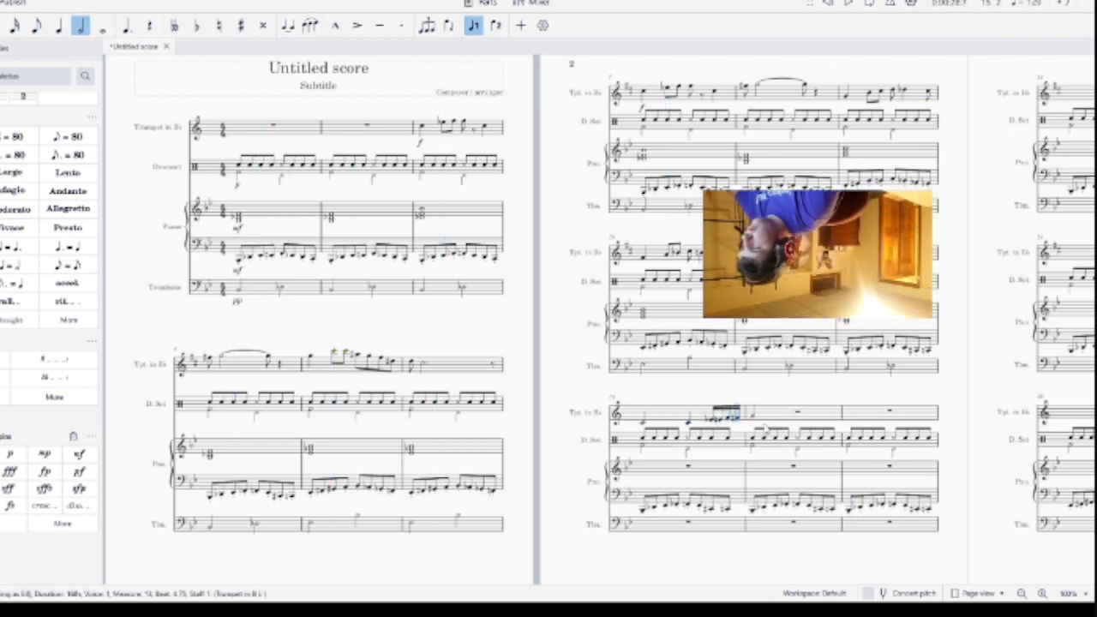
Step: Add eighth notes after the held note in the trumpet's measure 14 and undo the last change
{"action": "left_click", "coordinate": [36, 25]}
{"action": "left_click", "coordinate": [799, 416]}
{"action": "left_click", "coordinate": [810, 416]}
{"action": "left_click", "coordinate": [822, 416]}
{"action": "left_click", "coordinate": [59, 26]}
{"action": "left_click", "coordinate": [127, 25]}
{"action": "left_click", "coordinate": [752, 413]}
{"action": "left_click", "coordinate": [36, 25]}
{"action": "key", "text": "ctrl+z"}
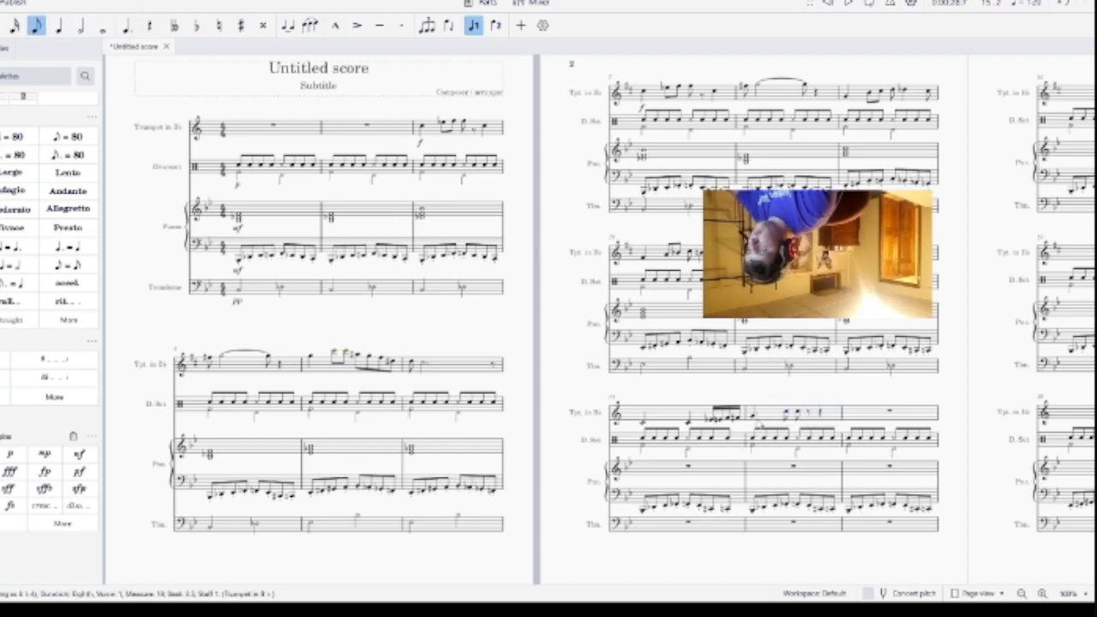
Step: Play the score from the sixteenth notes in the trumpet's measure 13
{"action": "key", "text": "Escape"}
{"action": "left_click", "coordinate": [721, 419]}
{"action": "left_click", "coordinate": [828, 4]}
{"action": "left_click", "coordinate": [848, 4]}
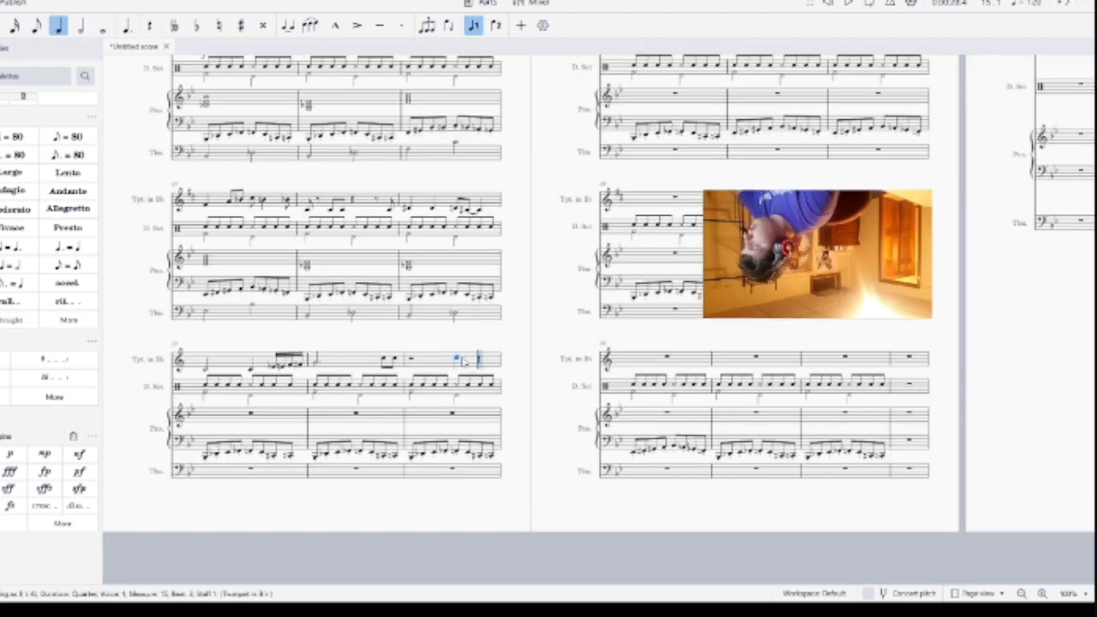
Step: Enter a closing quarter note in the trumpet's measure 15 and three quarter notes in measure 16
{"action": "left_click", "coordinate": [481, 359]}
{"action": "left_click", "coordinate": [206, 87]}
{"action": "left_click", "coordinate": [230, 86]}
{"action": "left_click", "coordinate": [254, 86]}
{"action": "key", "text": "Escape"}
Step: Try to enter a triplet among the quarter notes in the trumpet's measure 16
{"action": "scroll", "coordinate": [69, 177], "scroll_direction": "down", "scroll_amount": 10}
{"action": "scroll", "coordinate": [36, 401], "scroll_direction": "up", "scroll_amount": 10}
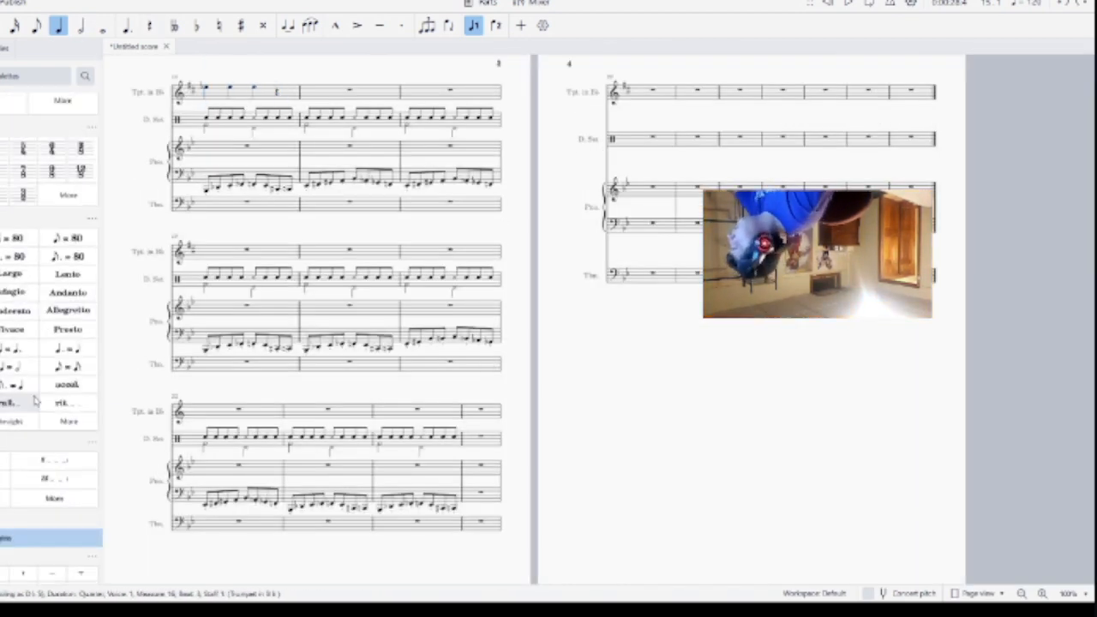
{"action": "left_click", "coordinate": [17, 220]}
{"action": "left_click", "coordinate": [17, 362]}
{"action": "left_click", "coordinate": [265, 92]}
{"action": "key", "text": "n"}
{"action": "key", "text": "ctrl+3"}
{"action": "key", "text": "5"}
{"action": "key", "text": "e"}
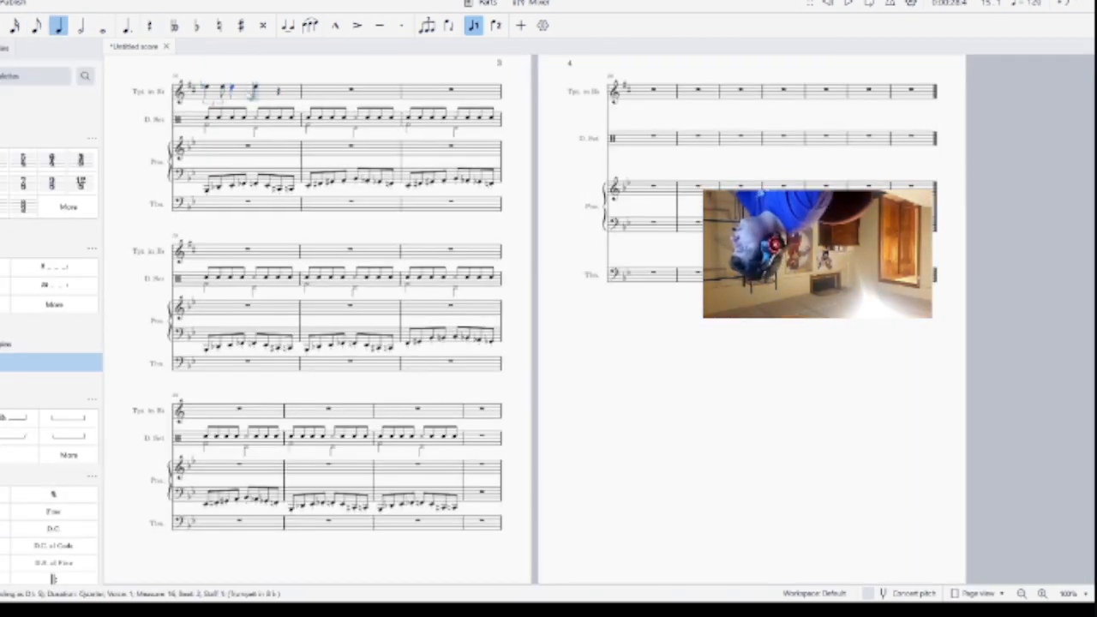
{"action": "key", "text": "F12"}
Step: Undo the recent entries in the trumpet's measure 16 and clear its remaining contents
{"action": "key", "text": "ctrl+z"}
{"action": "key", "text": "ctrl+z"}
{"action": "key", "text": "ctrl+z"}
{"action": "key", "text": "ctrl+z"}
{"action": "key", "text": "ctrl+z"}
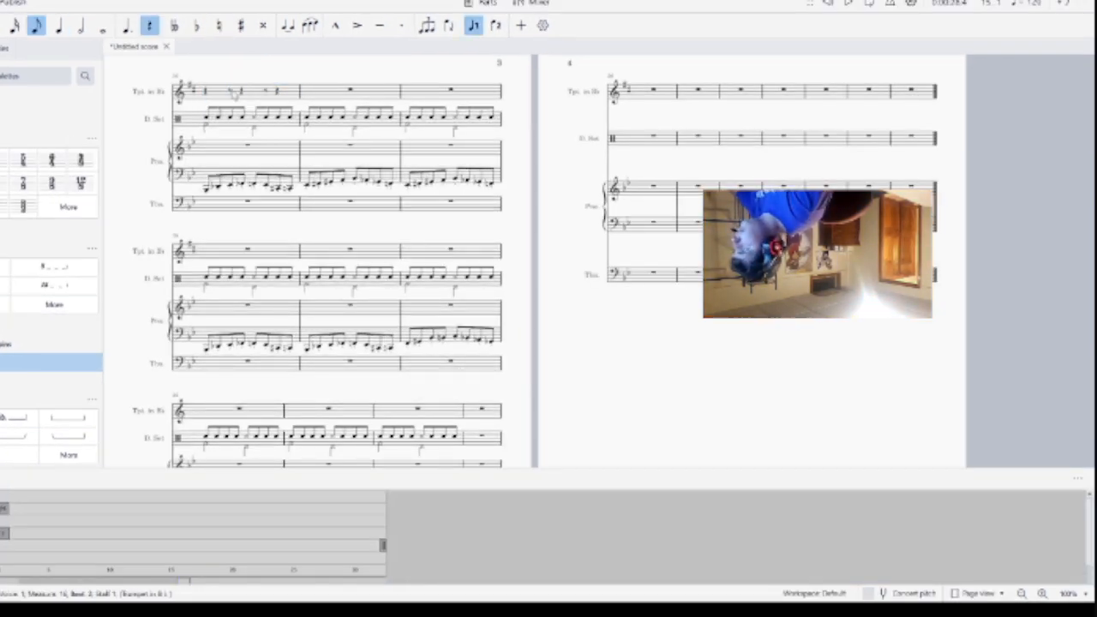
{"action": "left_click", "coordinate": [439, 72]}
{"action": "scroll", "coordinate": [223, 97], "scroll_direction": "up", "scroll_amount": 2}
{"action": "scroll", "coordinate": [223, 97], "scroll_direction": "down", "scroll_amount": 1}
{"action": "left_click", "coordinate": [216, 124]}
{"action": "key", "text": "Delete"}
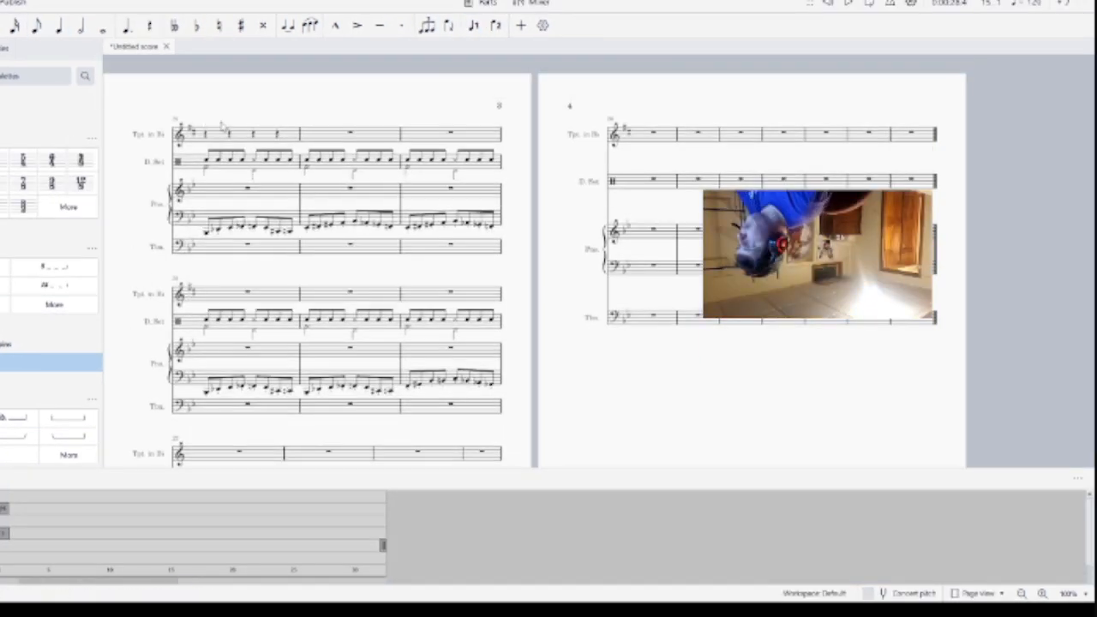
Step: Try out larger tuplets on the first beat of the trumpet's measure 16 and undo them
{"action": "left_click", "coordinate": [208, 136]}
{"action": "key", "text": "ctrl+7"}
{"action": "key", "text": "ctrl+z"}
{"action": "key", "text": "ctrl+9"}
{"action": "key", "text": "ctrl+z"}
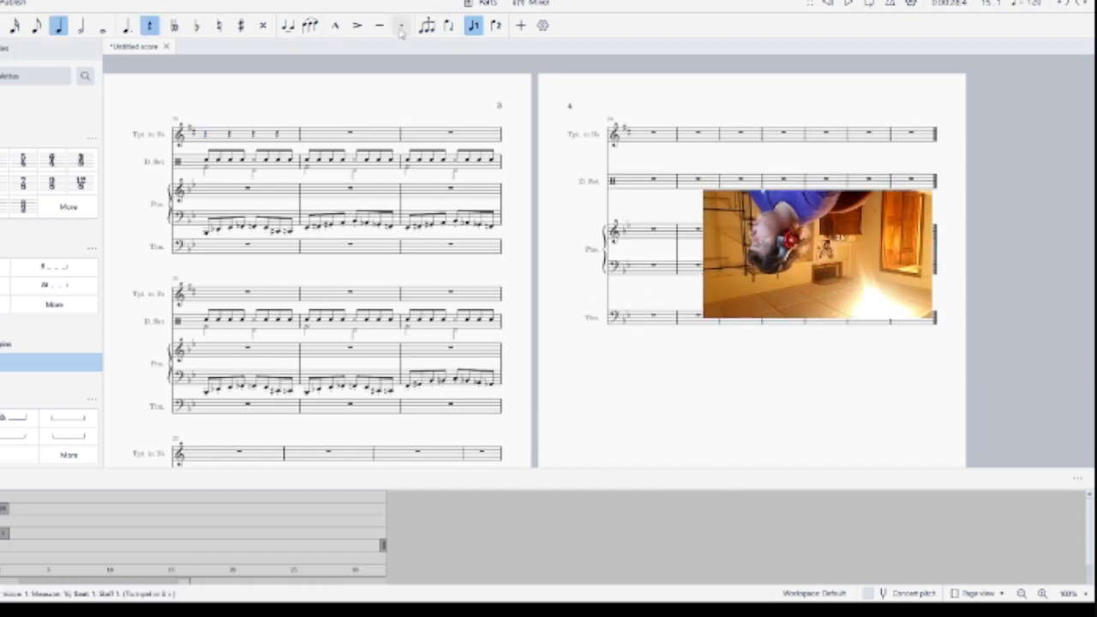
Step: Try entering a triplet on the first beat of the trumpet's measure 16 and undo it
{"action": "left_click", "coordinate": [427, 26]}
{"action": "left_click", "coordinate": [478, 241]}
{"action": "key", "text": "ctrl+3"}
{"action": "key", "text": "n"}
{"action": "key", "text": "f"}
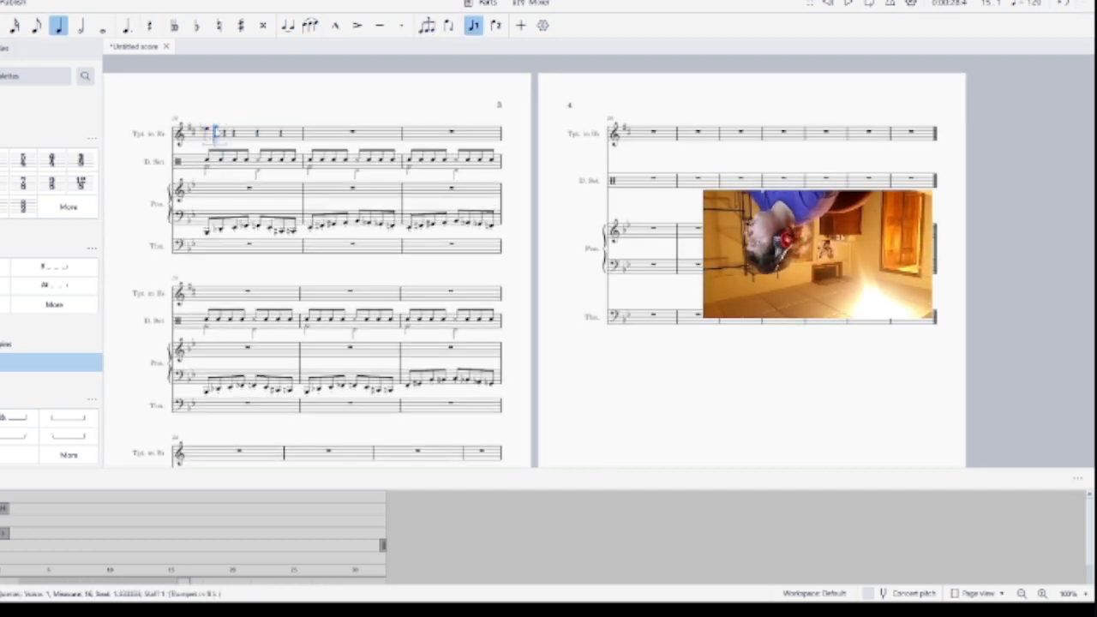
{"action": "scroll", "coordinate": [243, 134], "scroll_direction": "down", "scroll_amount": 1}
{"action": "key", "text": "ctrl+z"}
Step: Try another tuplet with a longer note value at the start of the trumpet's measure 16 and undo it
{"action": "key", "text": "ctrl+3"}
{"action": "key", "text": "n"}
{"action": "key", "text": "6"}
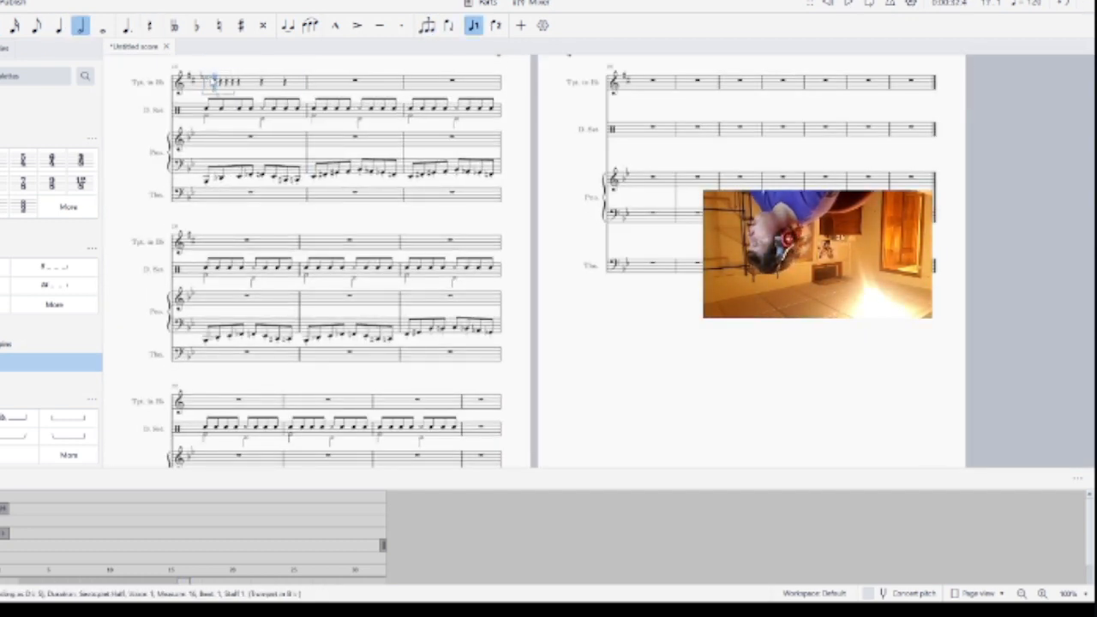
{"action": "key", "text": "Escape"}
{"action": "key", "text": "ctrl+z"}
{"action": "key", "text": "ctrl+z"}
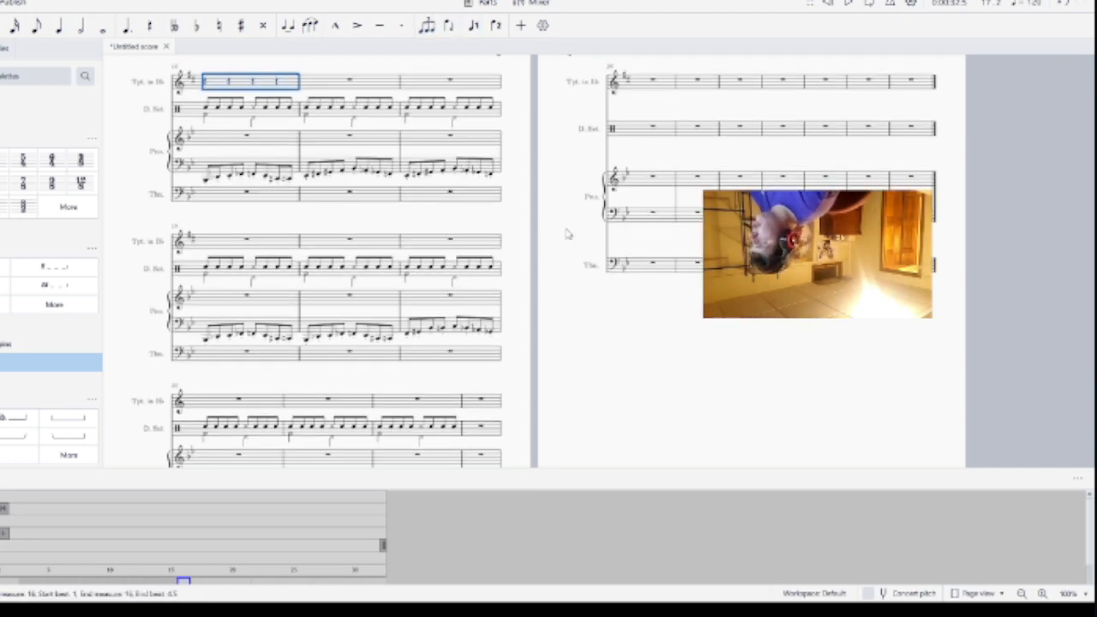
Step: Enter four quarter notes in the trumpet's measure 16 and continue with quarter notes through measure 17 into measure 18
{"action": "key", "text": "n"}
{"action": "key", "text": "Escape"}
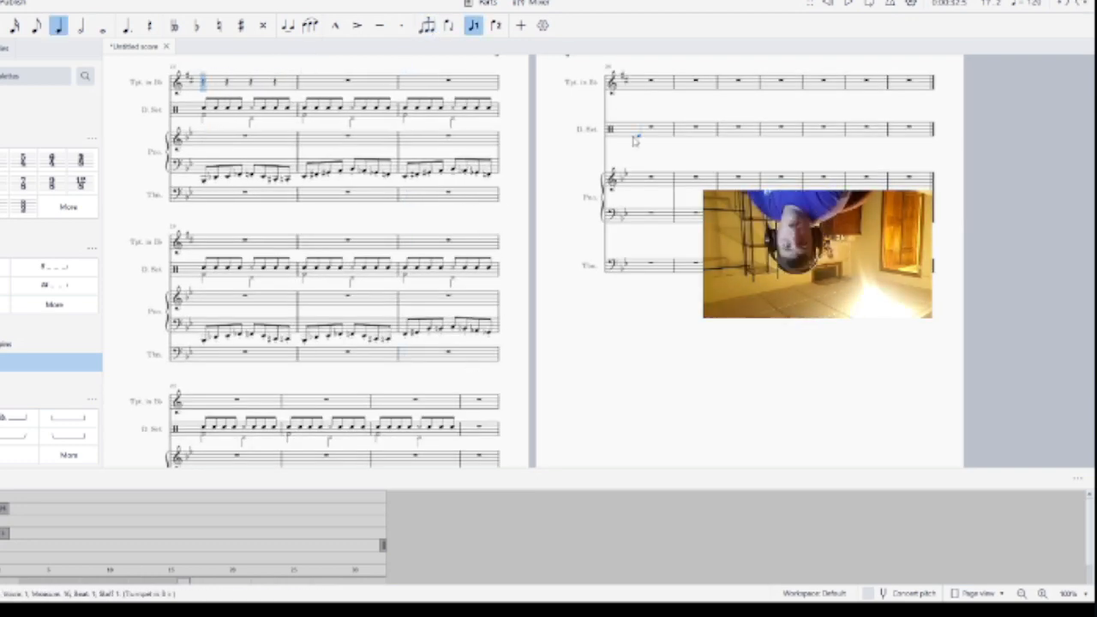
{"action": "scroll", "coordinate": [305, 408], "scroll_direction": "left", "scroll_amount": 4}
{"action": "left_click", "coordinate": [603, 127], "text": "ctrl"}
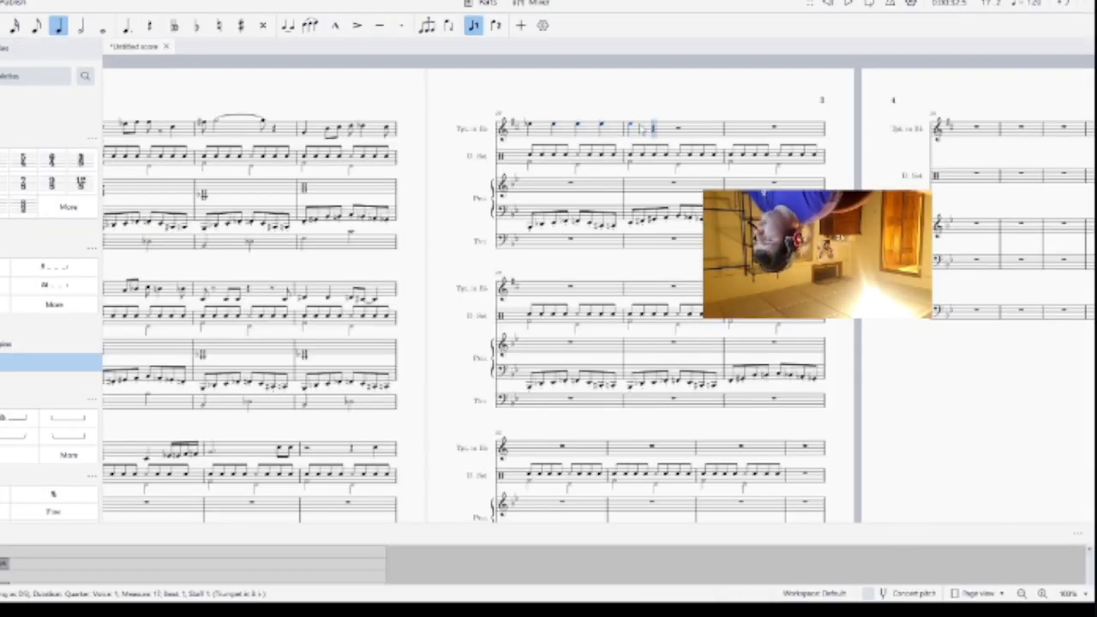
{"action": "left_click", "coordinate": [678, 127]}
{"action": "left_click", "coordinate": [735, 130]}
Step: Rework the trumpet's measure 17 into two eighth-note triplets and a half note, and play it back
{"action": "key", "text": "ctrl+3"}
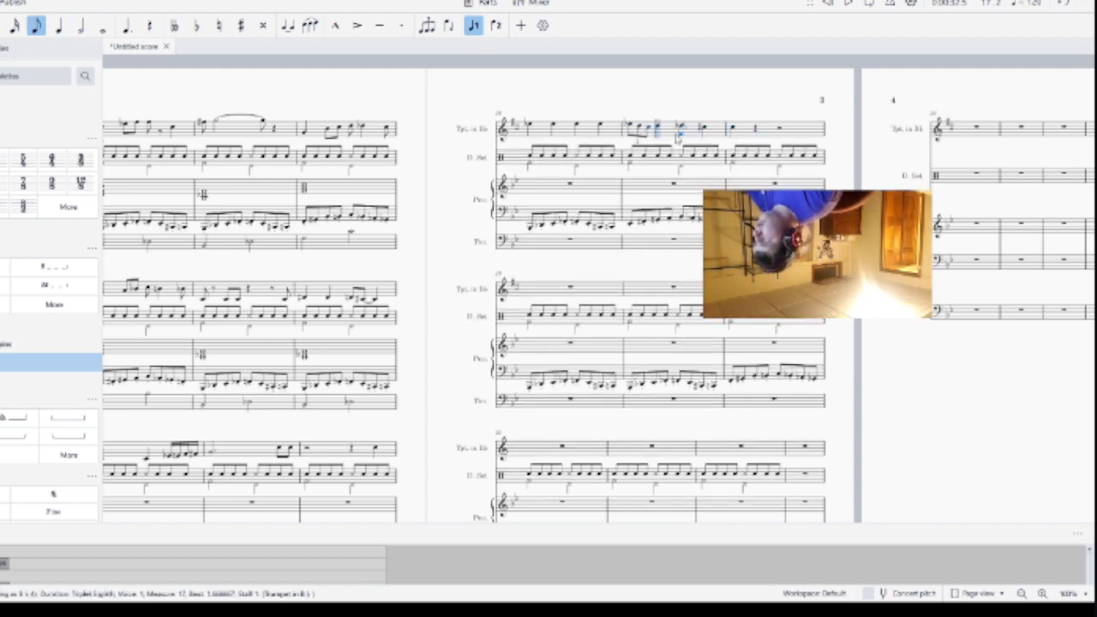
{"action": "left_click", "coordinate": [644, 129]}
{"action": "key", "text": "ctrl+3"}
{"action": "left_click", "coordinate": [666, 128]}
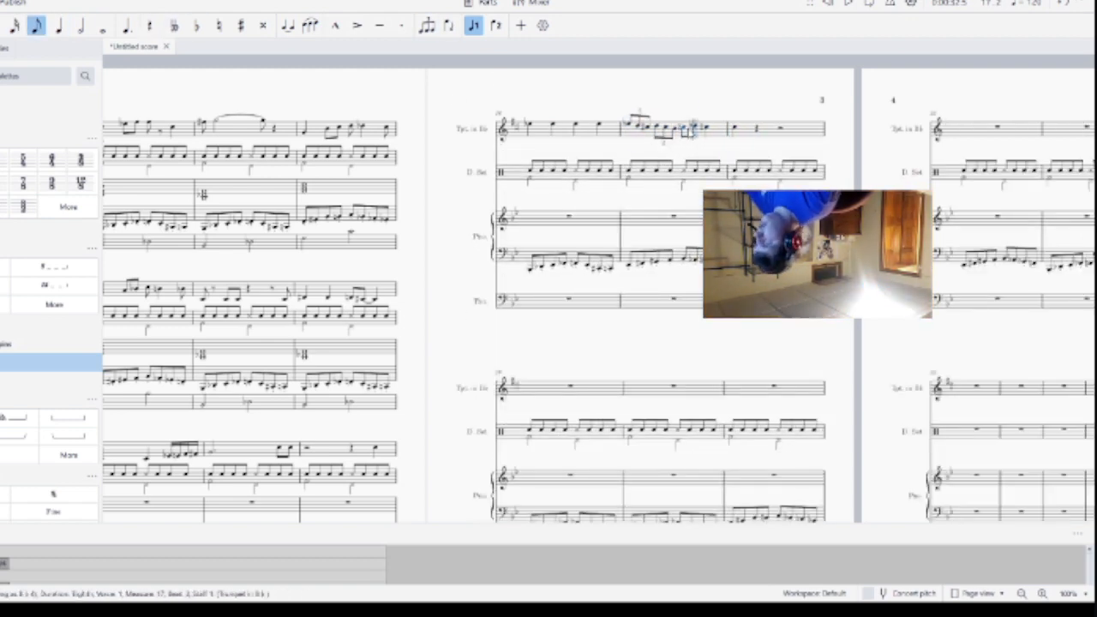
{"action": "key", "text": "6"}
{"action": "left_click", "coordinate": [683, 128]}
{"action": "left_click", "coordinate": [849, 4]}
{"action": "left_click", "coordinate": [828, 3]}
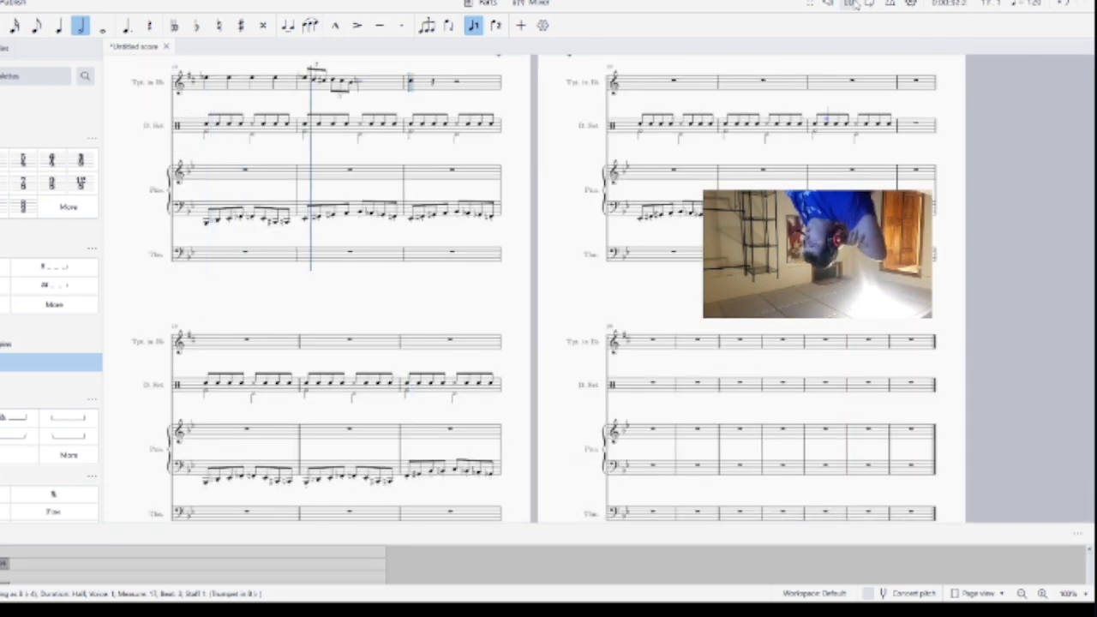
{"action": "left_click", "coordinate": [849, 3]}
Step: Enter eighth notes followed by quarter notes in the trumpet's measure 18
{"action": "scroll", "coordinate": [434, 171], "scroll_direction": "up", "scroll_amount": 3}
{"action": "left_click", "coordinate": [413, 169]}
{"action": "left_click", "coordinate": [36, 25]}
{"action": "left_click", "coordinate": [457, 168]}
{"action": "left_click", "coordinate": [469, 169]}
{"action": "left_click", "coordinate": [58, 26]}
{"action": "left_click", "coordinate": [482, 169]}
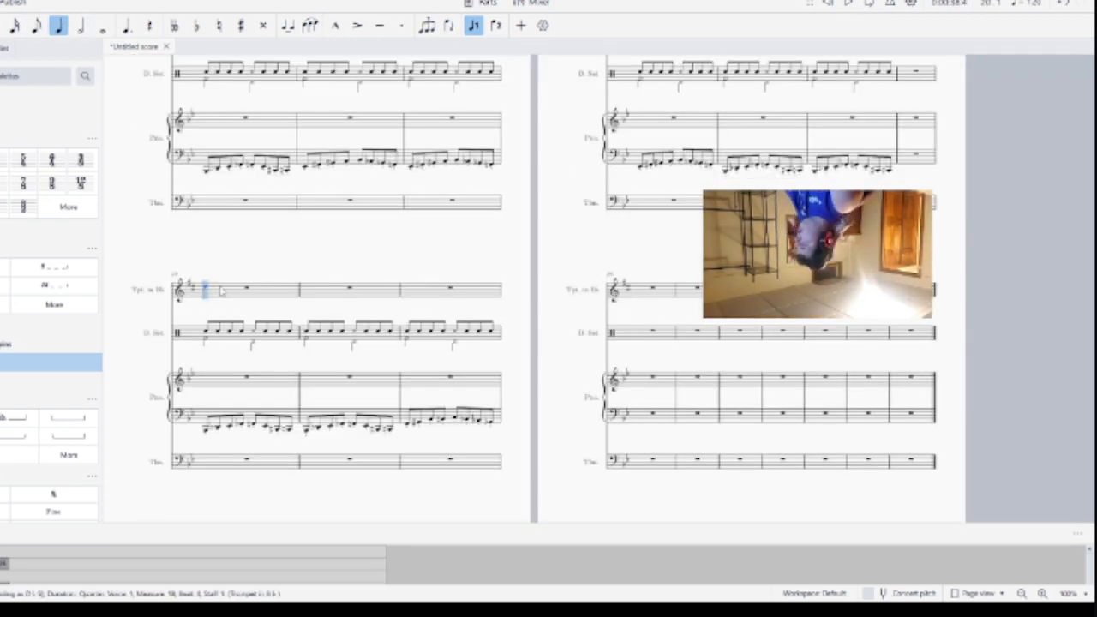
Step: Fill the trumpet's measure 19 with a quarter note, two beamed eighth notes, an eighth rest and further high notes
{"action": "left_click", "coordinate": [206, 283]}
{"action": "scroll", "coordinate": [216, 426], "scroll_direction": "up", "scroll_amount": 3}
{"action": "left_click", "coordinate": [197, 26]}
{"action": "left_click", "coordinate": [206, 420]}
{"action": "scroll", "coordinate": [204, 378], "scroll_direction": "down", "scroll_amount": 1}
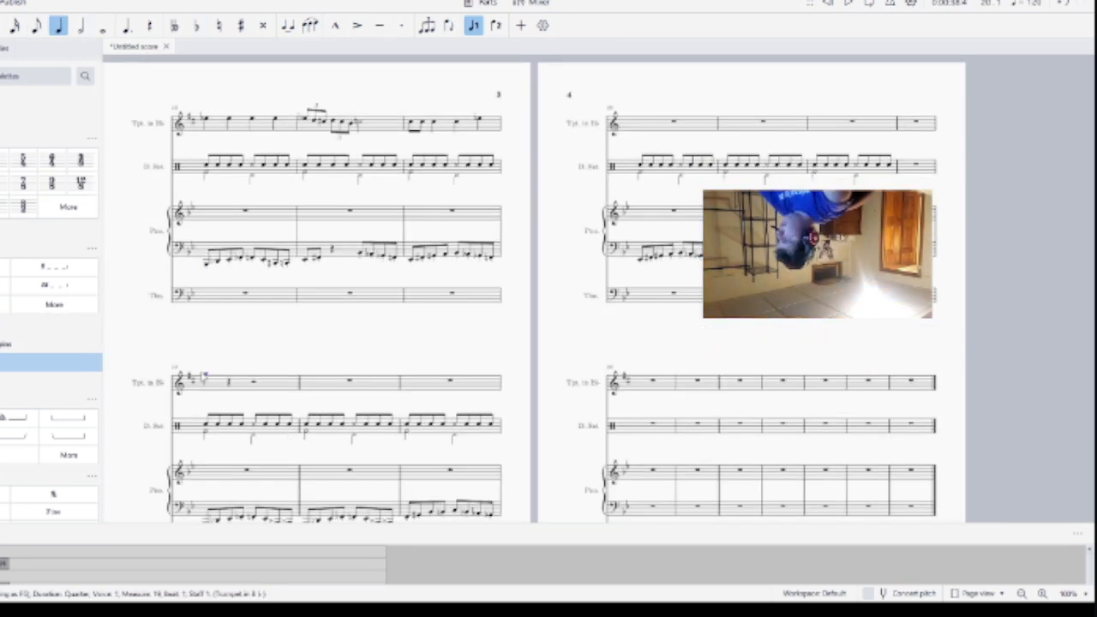
{"action": "scroll", "coordinate": [205, 377], "scroll_direction": "down", "scroll_amount": 2}
{"action": "left_click", "coordinate": [229, 288]}
{"action": "key", "text": "4"}
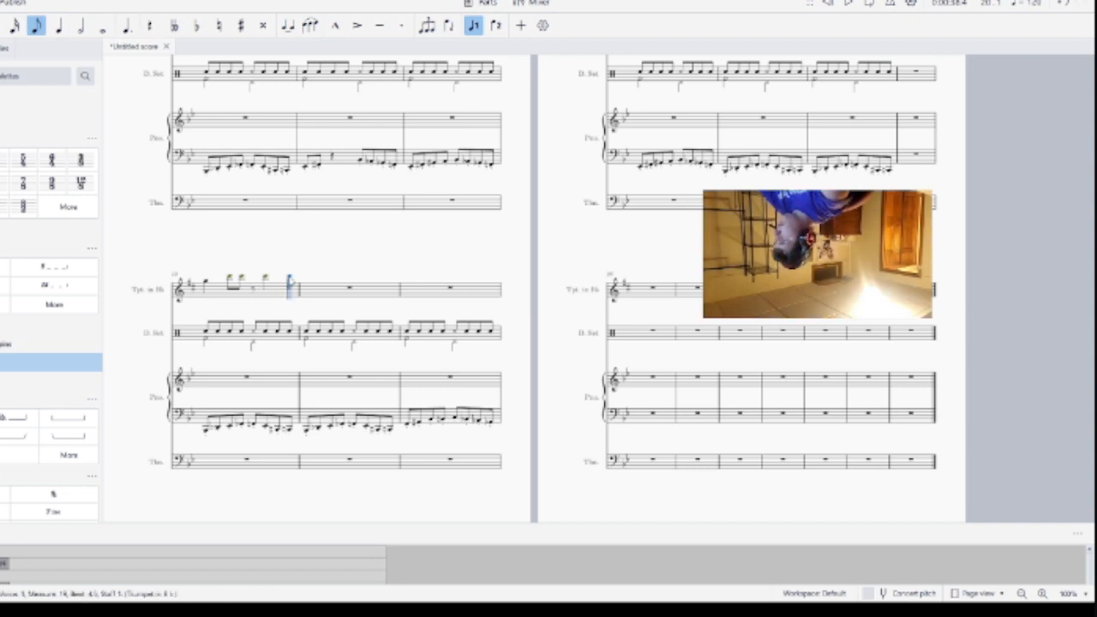
{"action": "left_click", "coordinate": [290, 278]}
Step: Enter a high whole note in the trumpet's measure 20 and a half note with two quarter notes in measure 21
{"action": "left_click", "coordinate": [309, 276]}
{"action": "left_click", "coordinate": [103, 26]}
{"action": "left_click", "coordinate": [307, 275]}
{"action": "left_click", "coordinate": [409, 276]}
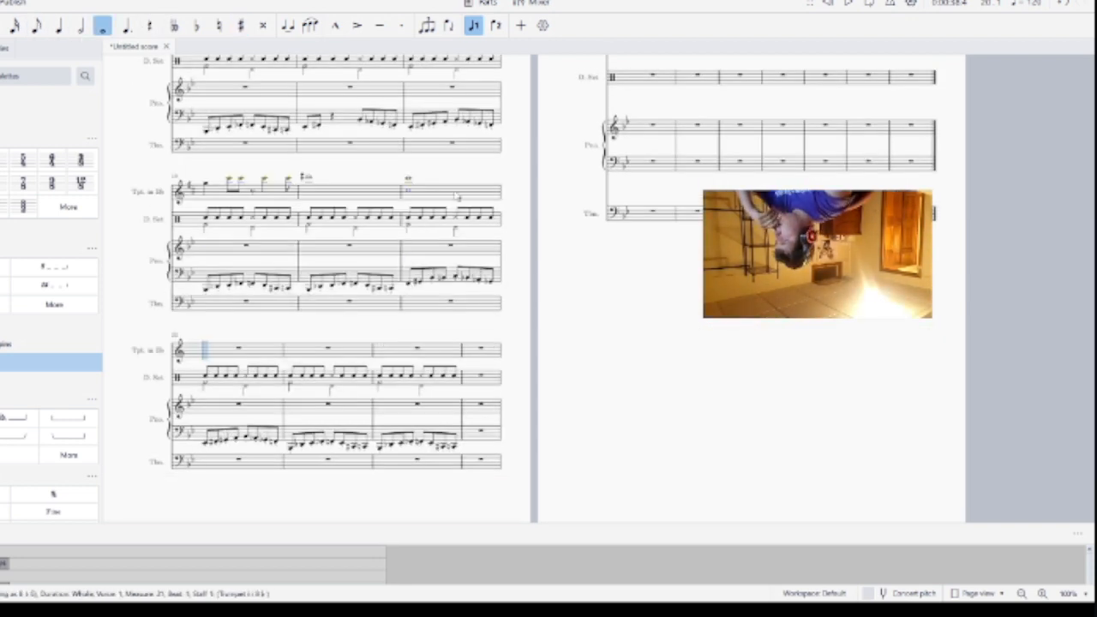
{"action": "left_click", "coordinate": [81, 26]}
{"action": "left_click", "coordinate": [409, 178]}
{"action": "left_click", "coordinate": [58, 26]}
{"action": "left_click", "coordinate": [455, 178]}
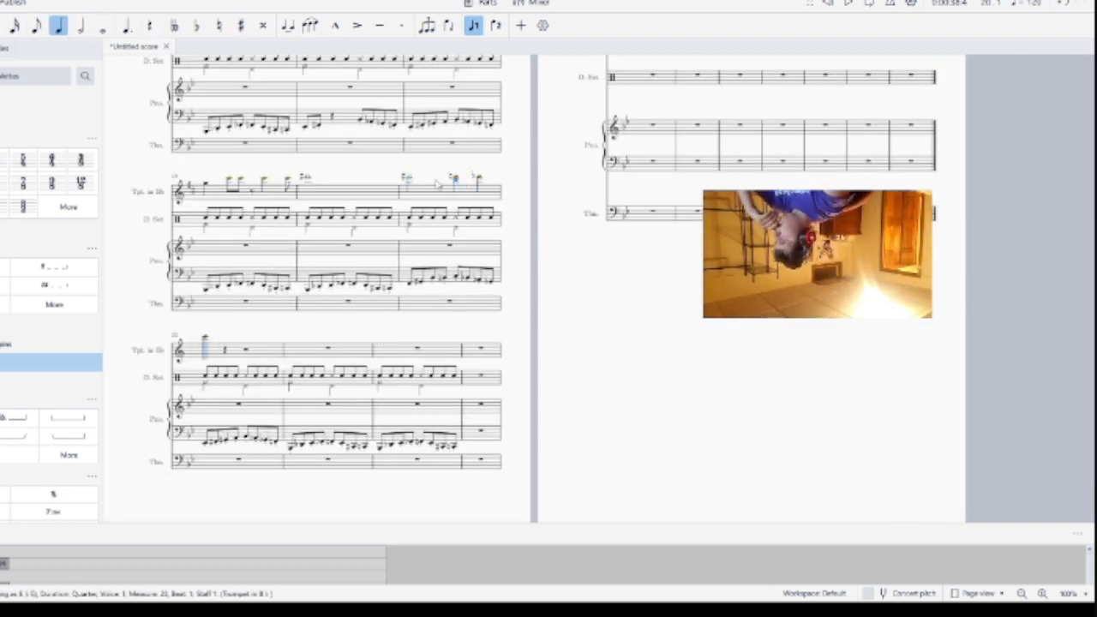
Step: Enter a high note in the trumpet's measure 22 and two half notes in measure 23
{"action": "left_click", "coordinate": [205, 338]}
{"action": "left_click", "coordinate": [80, 26]}
{"action": "left_click", "coordinate": [291, 343]}
{"action": "left_click", "coordinate": [332, 343]}
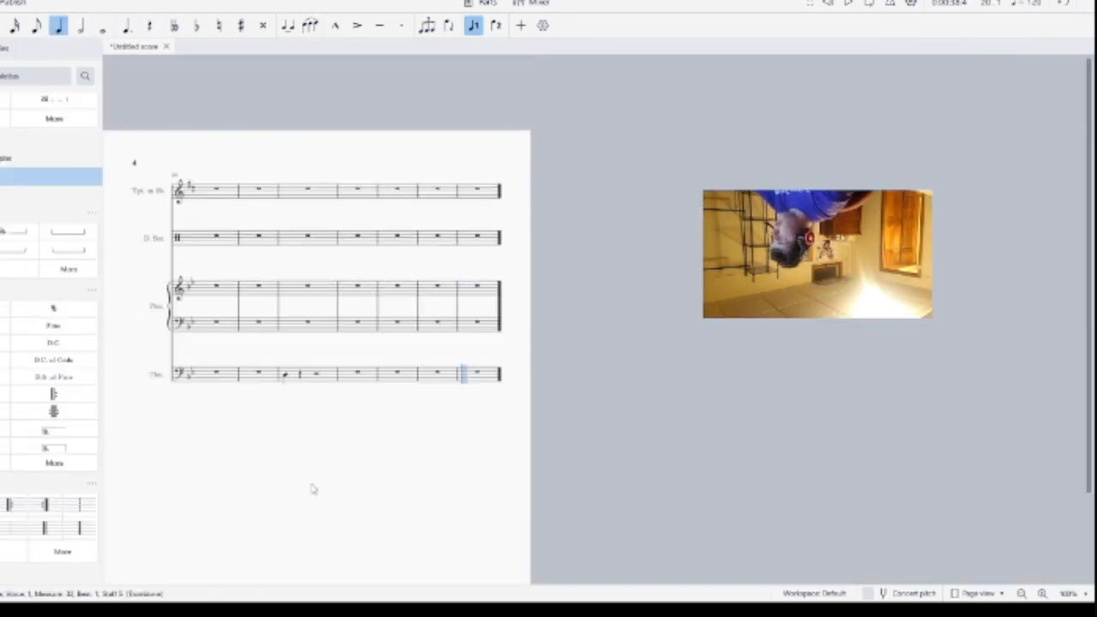
Step: Fill the trombone's empty measures from 14 to 20 with copies of the half-note pattern
{"action": "left_click_drag", "start_coordinate": [313, 490], "coordinate": [707, 382]}
{"action": "key", "text": "Escape"}
{"action": "scroll", "coordinate": [351, 537], "scroll_direction": "down", "scroll_amount": 1}
{"action": "left_click", "coordinate": [321, 465]}
{"action": "left_click_drag", "start_coordinate": [951, 580], "coordinate": [639, 580]}
{"action": "left_click", "coordinate": [606, 469]}
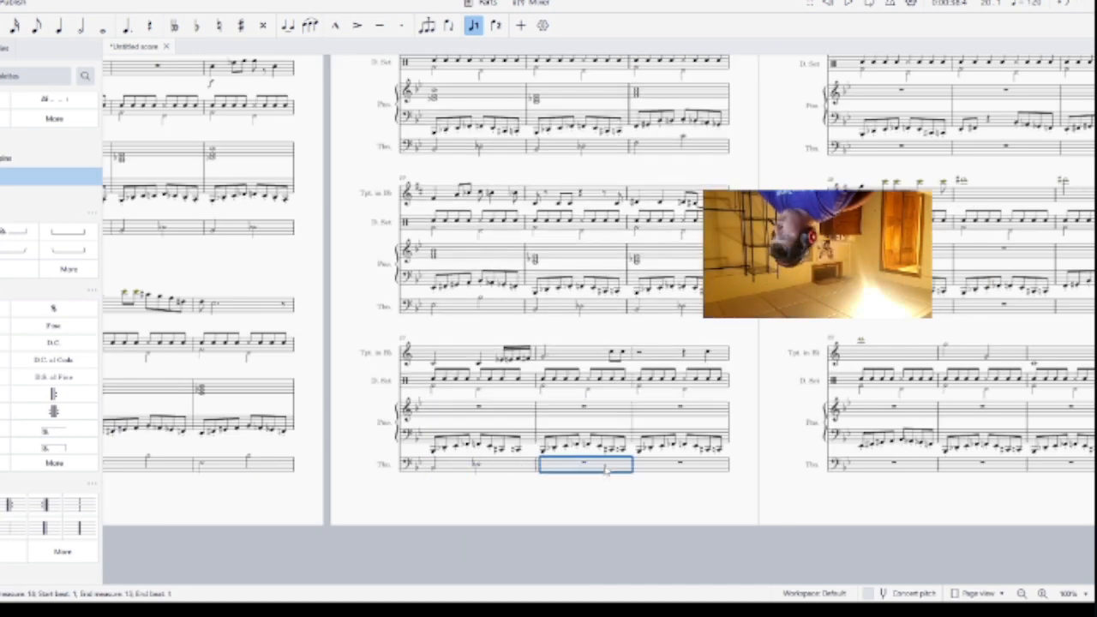
{"action": "key", "text": "ctrl+v"}
{"action": "left_click_drag", "start_coordinate": [557, 330], "coordinate": [352, 487]}
{"action": "scroll", "coordinate": [352, 429], "scroll_direction": "down", "scroll_amount": 1}
{"action": "left_click", "coordinate": [374, 412]}
{"action": "left_click", "coordinate": [900, 253]}
{"action": "scroll", "coordinate": [257, 419], "scroll_direction": "down", "scroll_amount": 1}
{"action": "left_click", "coordinate": [283, 523]}
Step: Copy the half notes of the trombone's measure 9 into its measure 21
{"action": "left_click", "coordinate": [901, 364]}
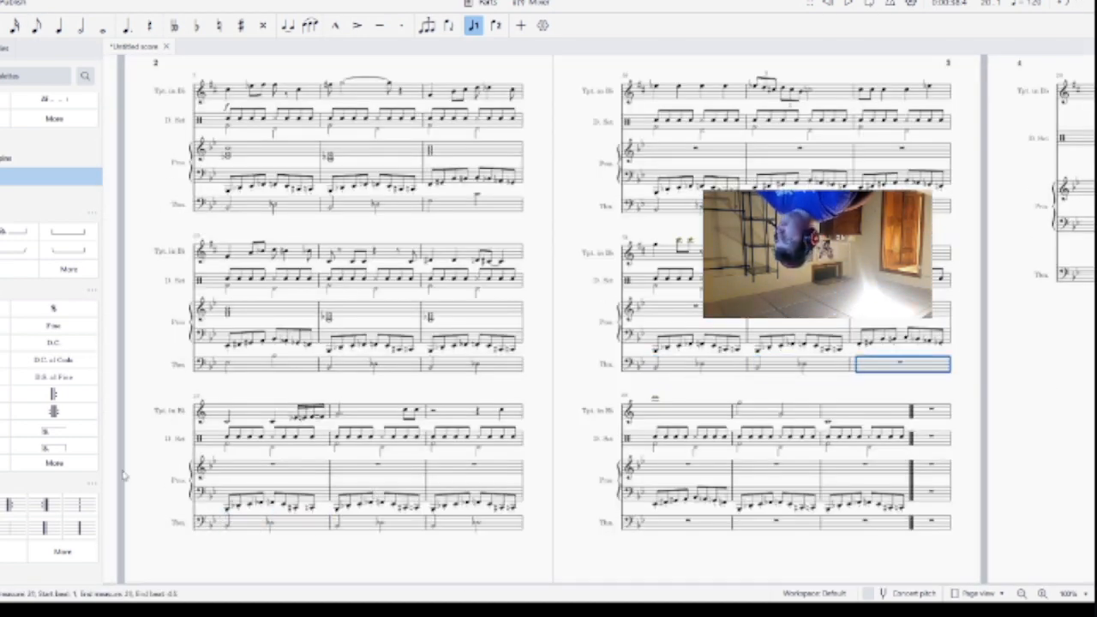
{"action": "left_click", "coordinate": [476, 204]}
{"action": "key", "text": "ctrl+c"}
{"action": "left_click", "coordinate": [892, 365]}
{"action": "key", "text": "ctrl+v"}
Step: Fill the trombone's measures 22 to 24 with copies of its earlier half-note measures
{"action": "left_click", "coordinate": [691, 468]}
{"action": "left_click", "coordinate": [283, 522]}
{"action": "left_click", "coordinate": [866, 522]}
{"action": "key", "text": "ctrl+v"}
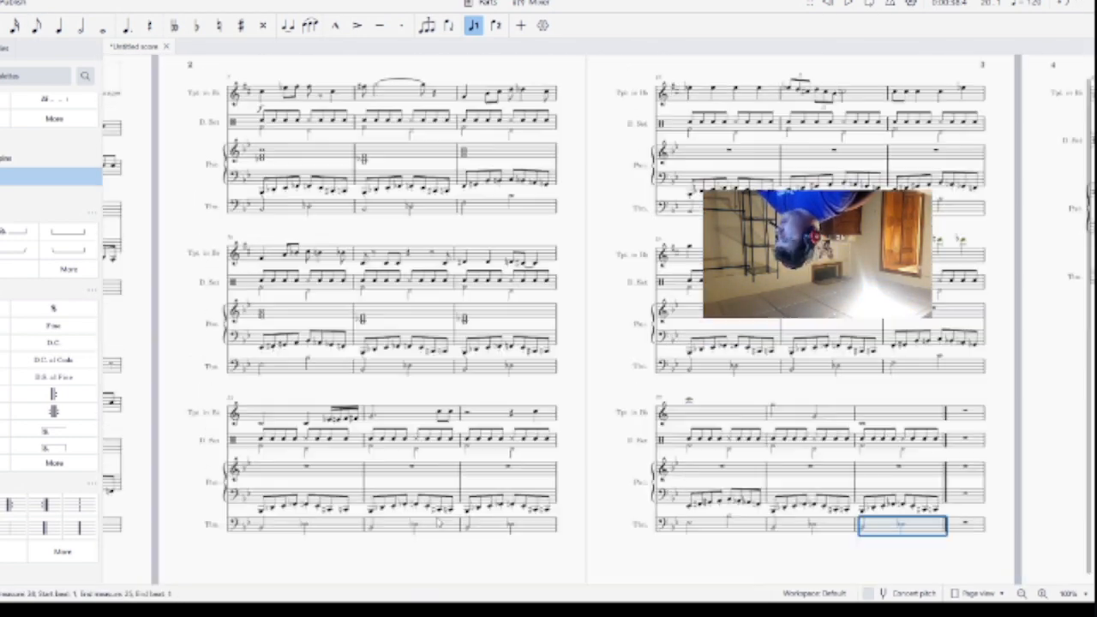
Step: Copy the piano's earlier whole-note chords into the empty treble-staff measures from 13 to 19
{"action": "left_click", "coordinate": [411, 153]}
{"action": "left_click", "coordinate": [411, 471]}
{"action": "key", "text": "ctrl+v"}
{"action": "left_click", "coordinate": [305, 313]}
{"action": "left_click", "coordinate": [937, 152]}
{"action": "key", "text": "ctrl+v"}
{"action": "left_click", "coordinate": [412, 152]}
{"action": "left_click", "coordinate": [734, 313]}
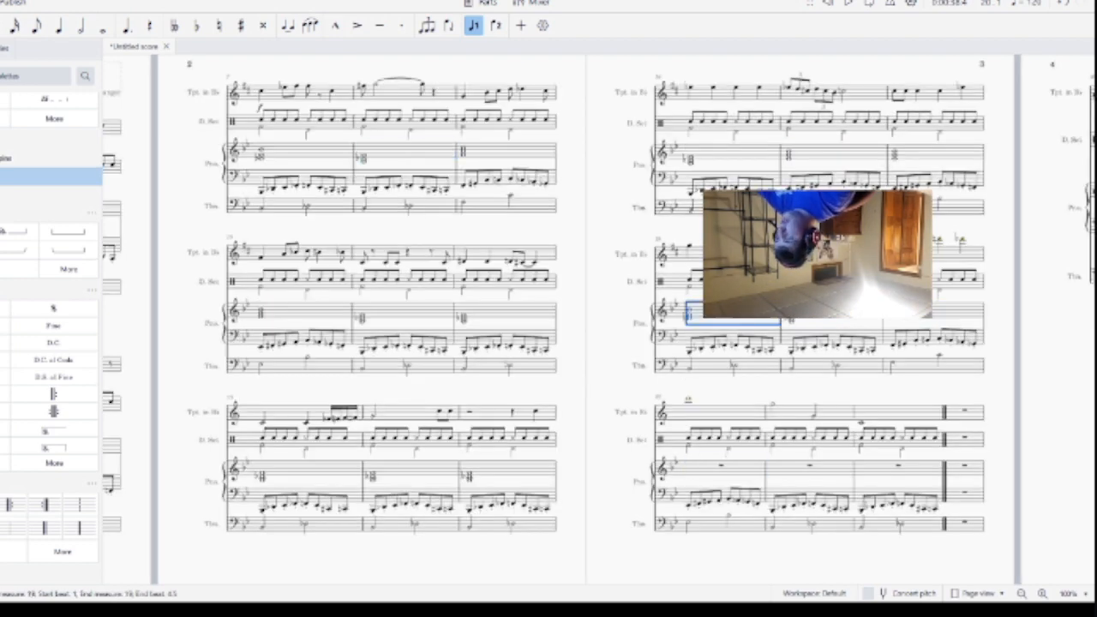
Step: Paste whole-note chords into the piano's treble measures 22 to 24 and lower a chord note in measure 18 by a semitone
{"action": "left_click", "coordinate": [725, 470]}
{"action": "key", "text": "ctrl+v"}
{"action": "left_click", "coordinate": [810, 470]}
{"action": "key", "text": "ctrl+v"}
{"action": "left_click", "coordinate": [900, 470]}
{"action": "key", "text": "ctrl+v"}
{"action": "left_click", "coordinate": [895, 156]}
{"action": "key", "text": "Down"}
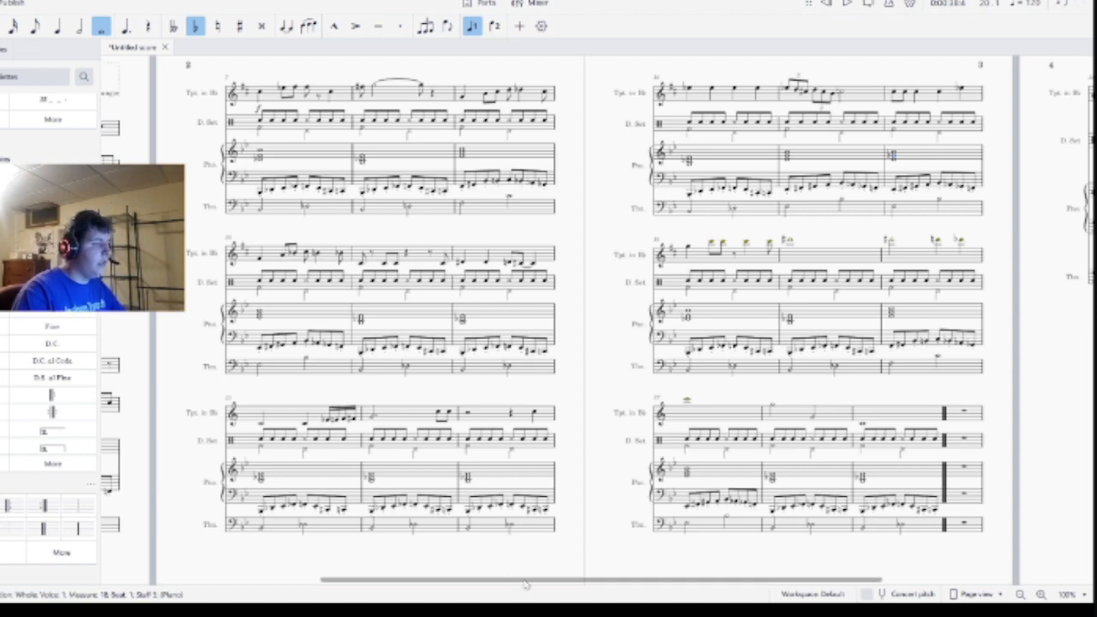
Step: Replace the score's title with "1 Hr. Song" and fill in the composer's name
{"action": "scroll", "coordinate": [526, 584], "scroll_direction": "left", "scroll_amount": 10}
{"action": "left_click", "coordinate": [656, 71]}
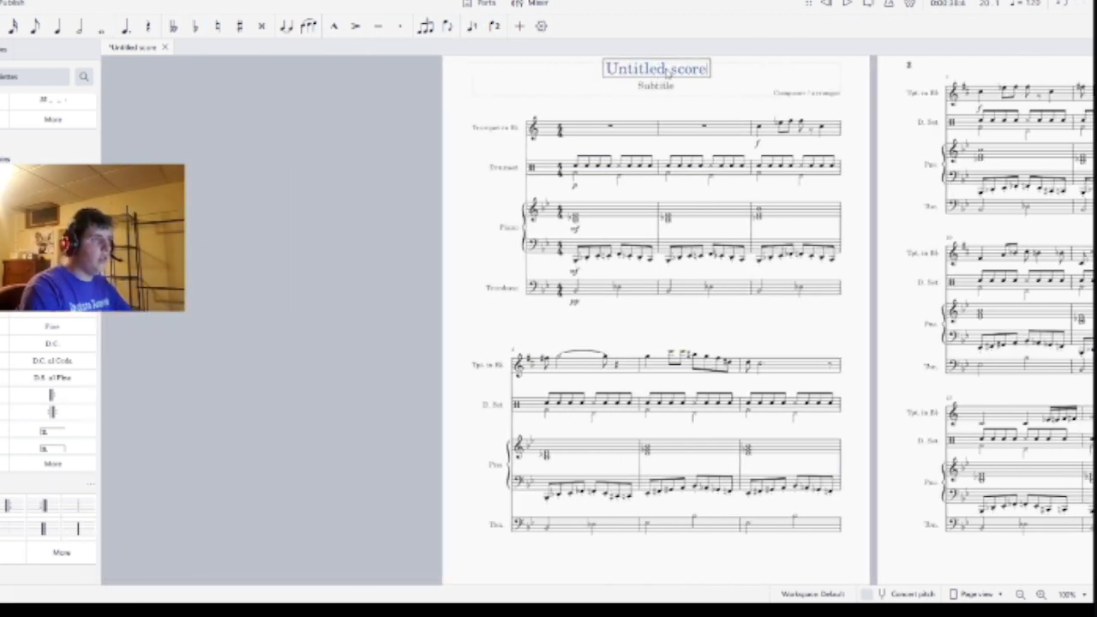
{"action": "key", "text": "BackSpace"}
{"action": "key", "text": "BackSpace"}
{"action": "key", "text": "BackSpace"}
{"action": "key", "text": "BackSpace"}
{"action": "key", "text": "BackSpace"}
{"action": "key", "text": "BackSpace"}
{"action": "key", "text": "BackSpace"}
{"action": "key", "text": "BackSpace"}
{"action": "key", "text": "BackSpace"}
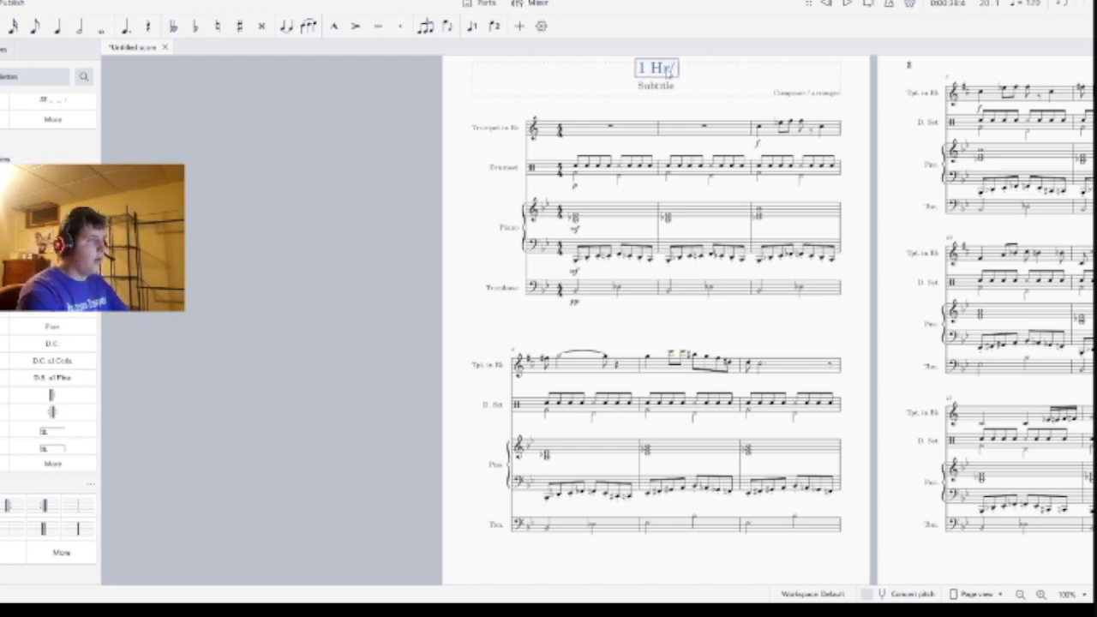
{"action": "type", "text": "1 Hr. Spmg"}
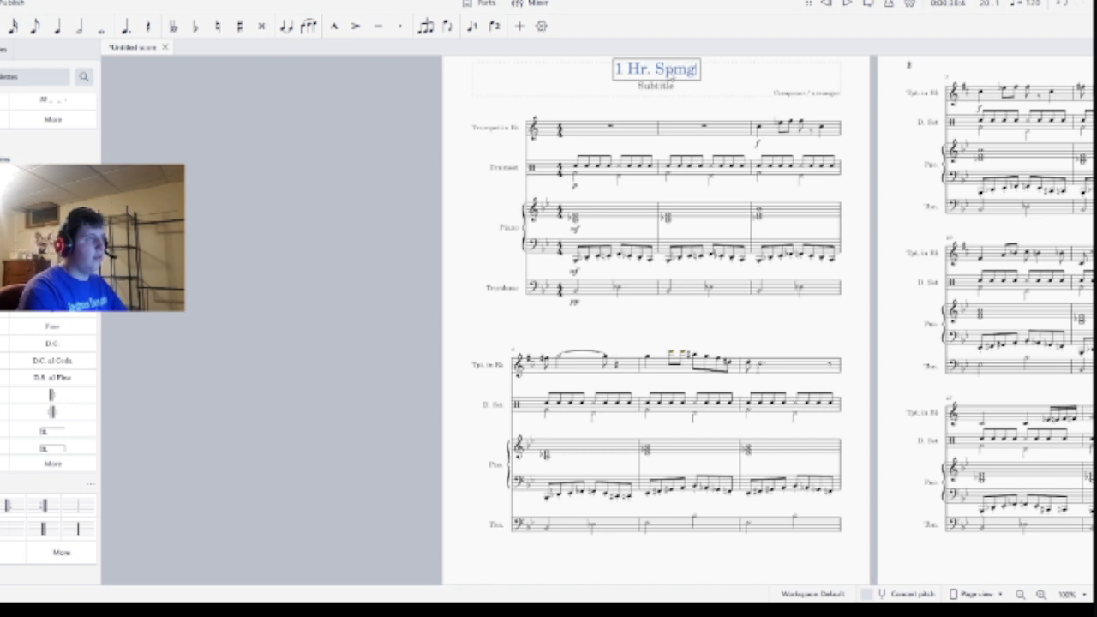
{"action": "key", "text": "BackSpace"}
{"action": "key", "text": "BackSpace"}
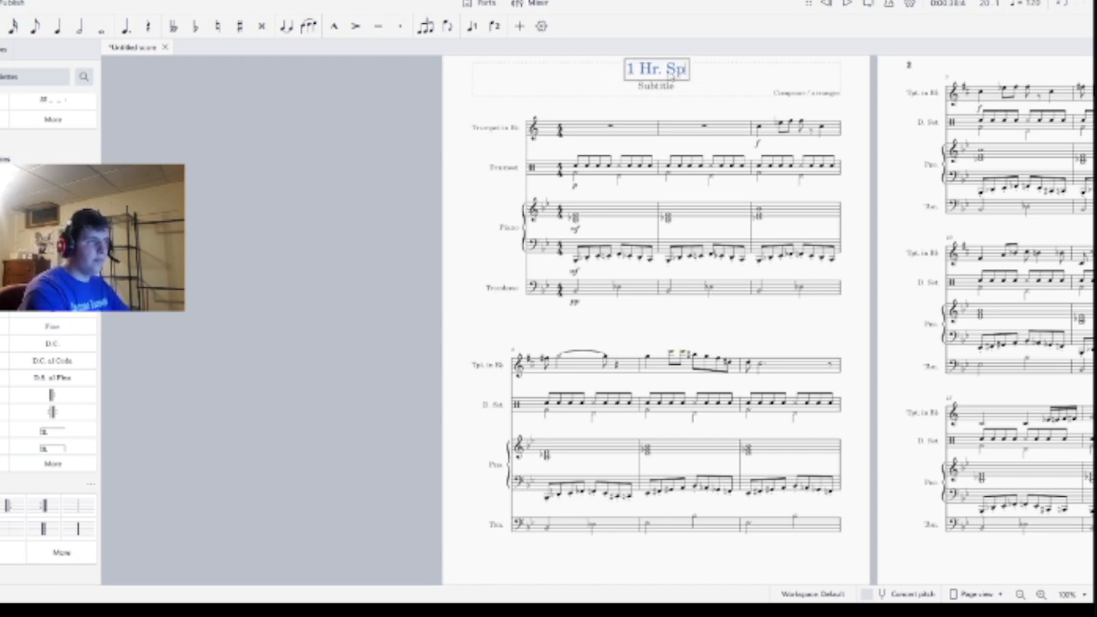
{"action": "key", "text": "BackSpace"}
{"action": "type", "text": "ong"}
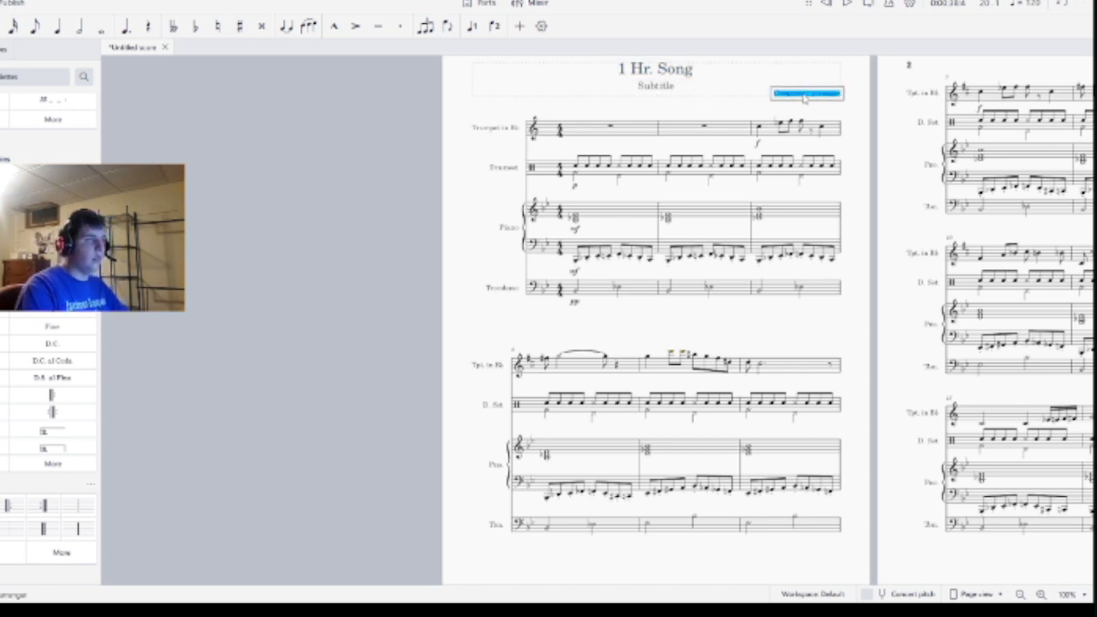
{"action": "type", "text": "C"}
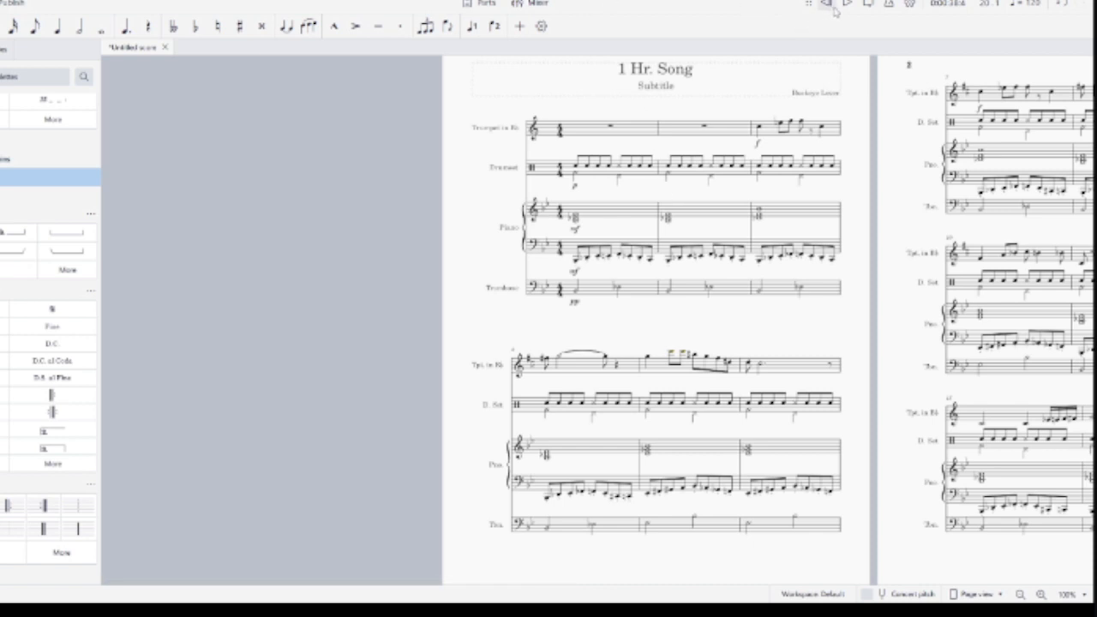
Step: Play back the score from the first measure
{"action": "key", "text": "space"}
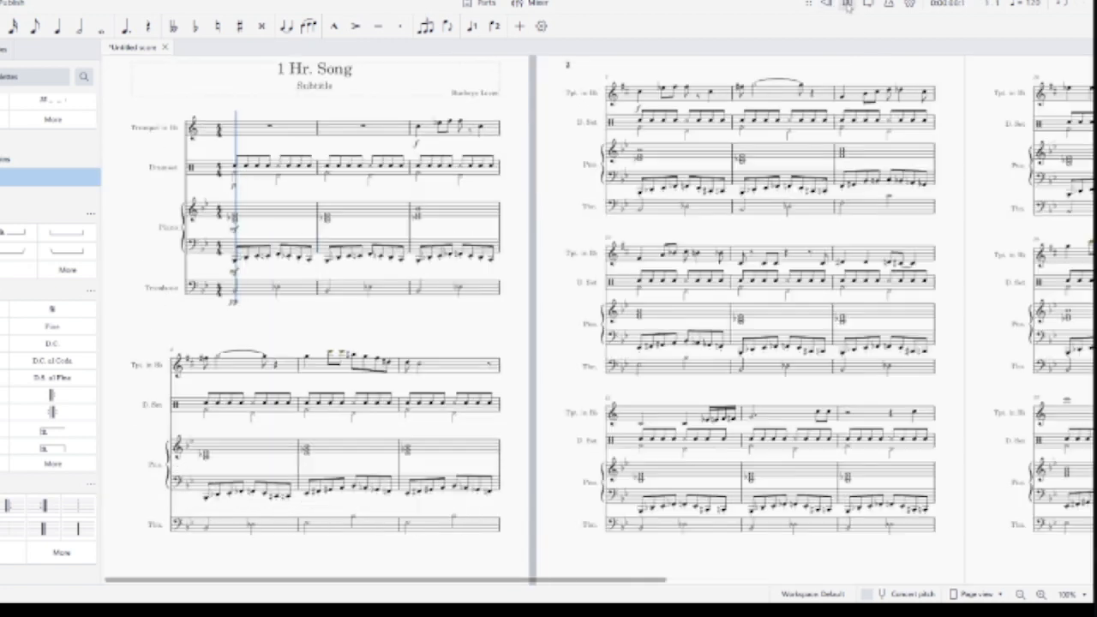